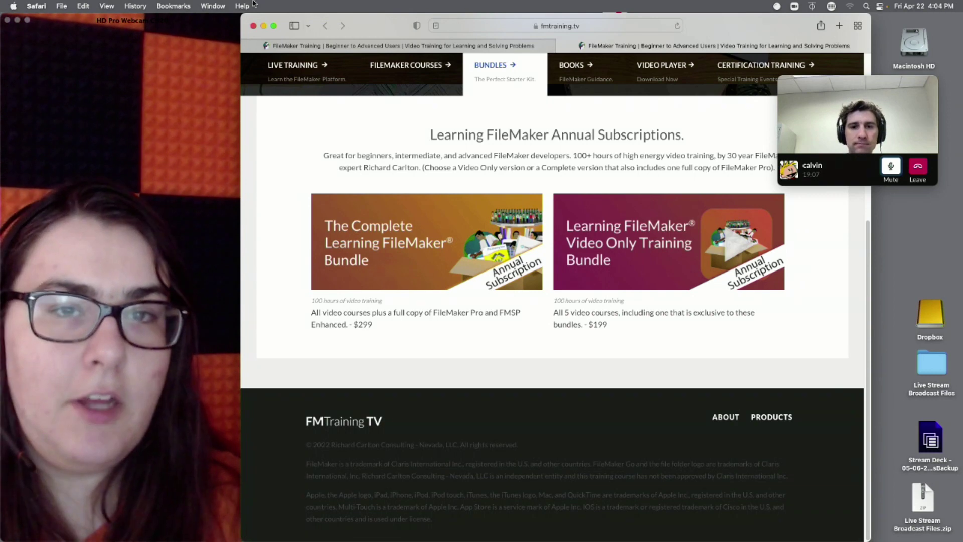
# - Clear the webcam and browser windows off the desktop and enlarge the Slack call window to show the shared screen
pyautogui.doubleClick(106, 20)
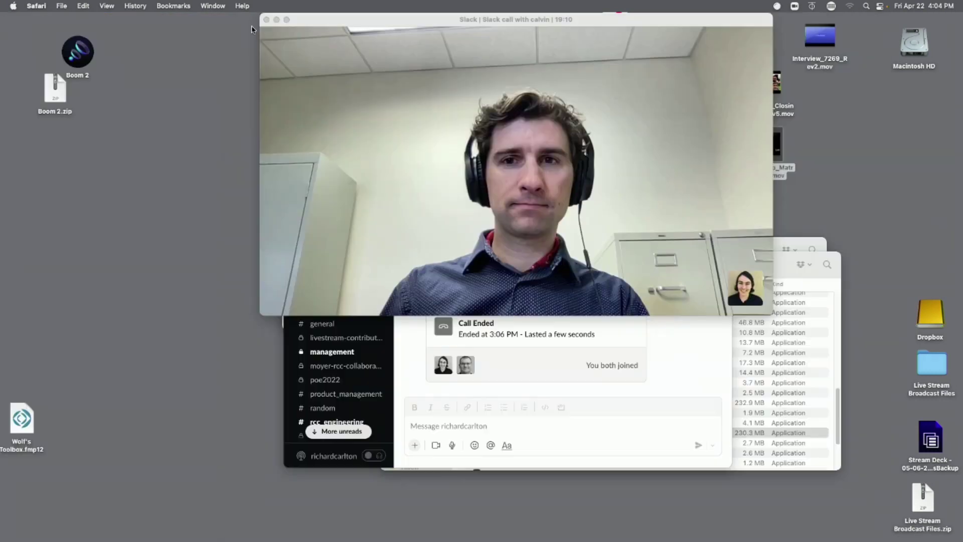
pyautogui.click(253, 26)
pyautogui.click(287, 20)
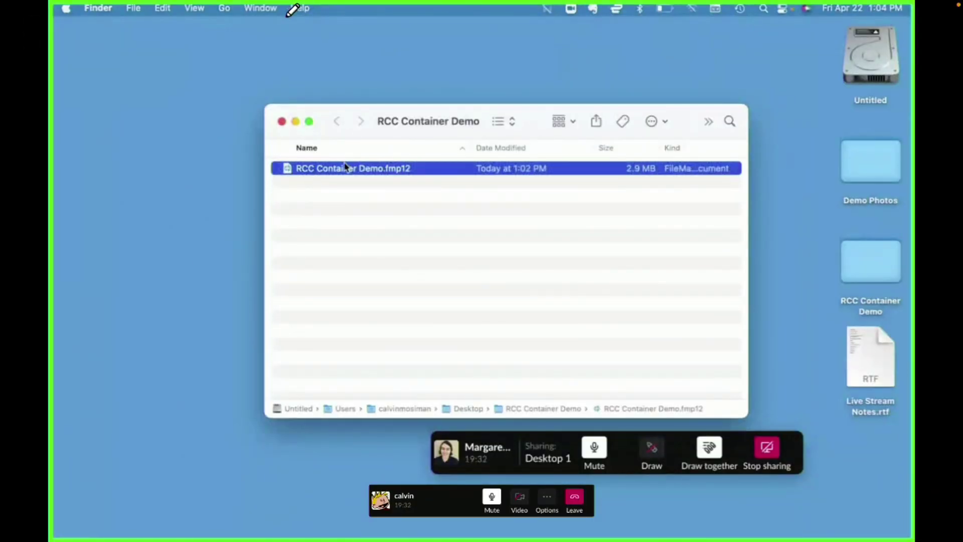
# - Open the RCC Container Demo.fmp12 database and reposition its window clear of the call-sharing controls
pyautogui.doubleClick(346, 170)
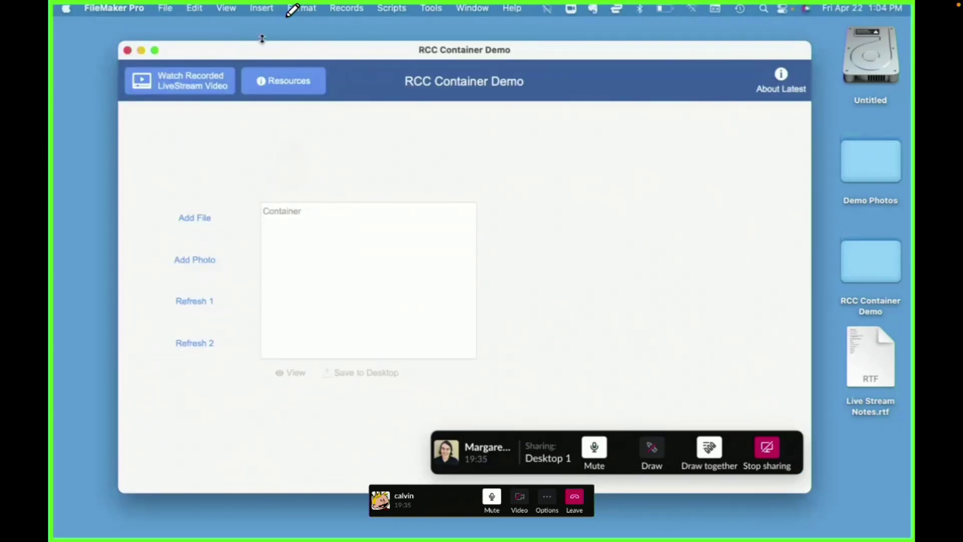
pyautogui.moveTo(266, 53); pyautogui.dragTo(284, 47)
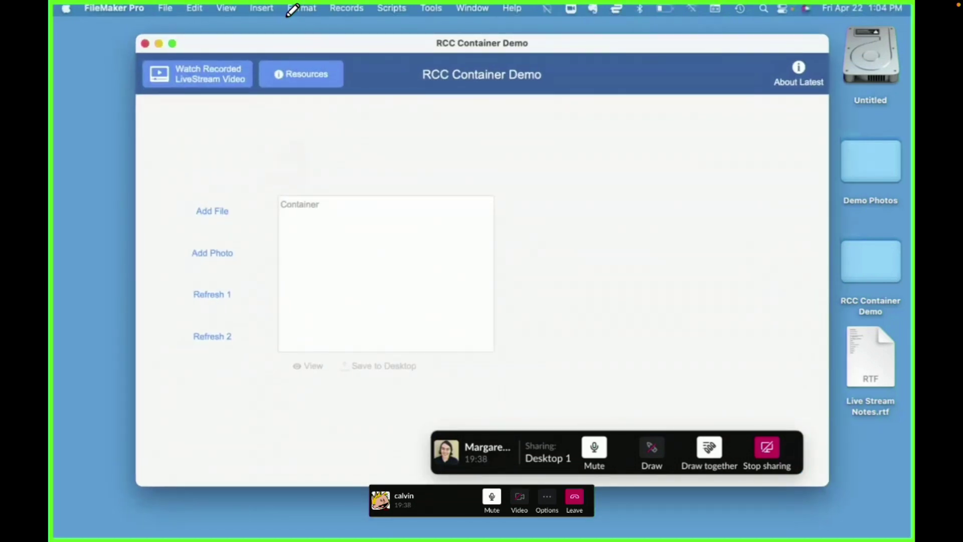
pyautogui.click(391, 293)
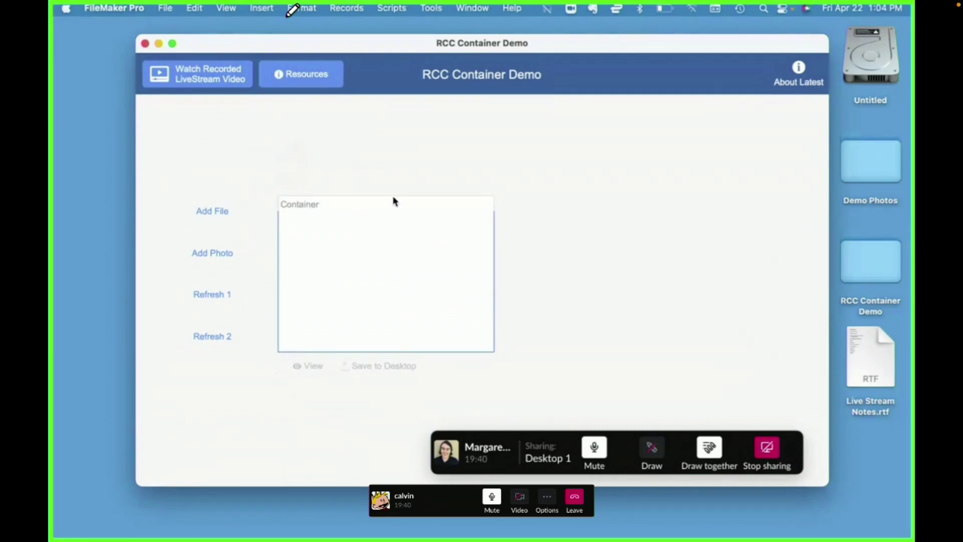
pyautogui.moveTo(474, 459); pyautogui.dragTo(364, 441)
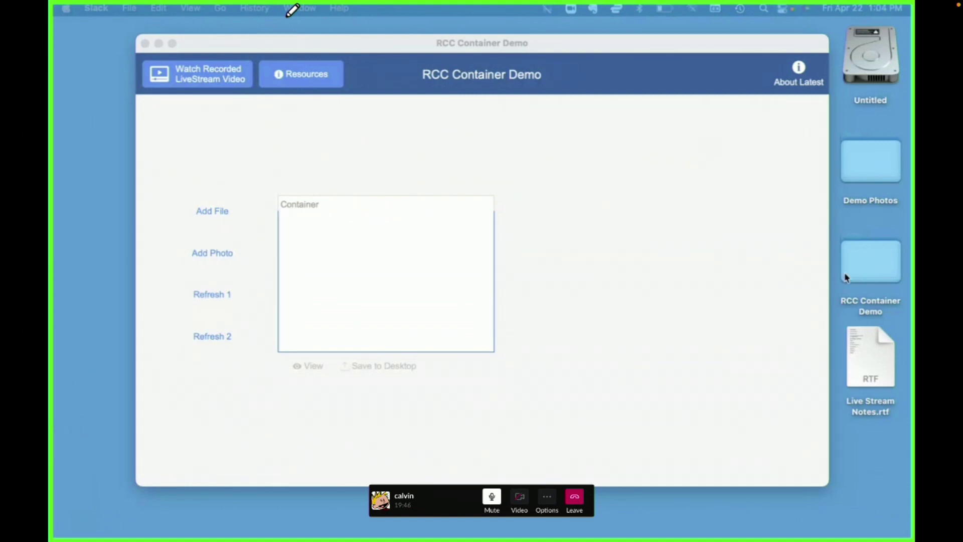
pyautogui.click(600, 337)
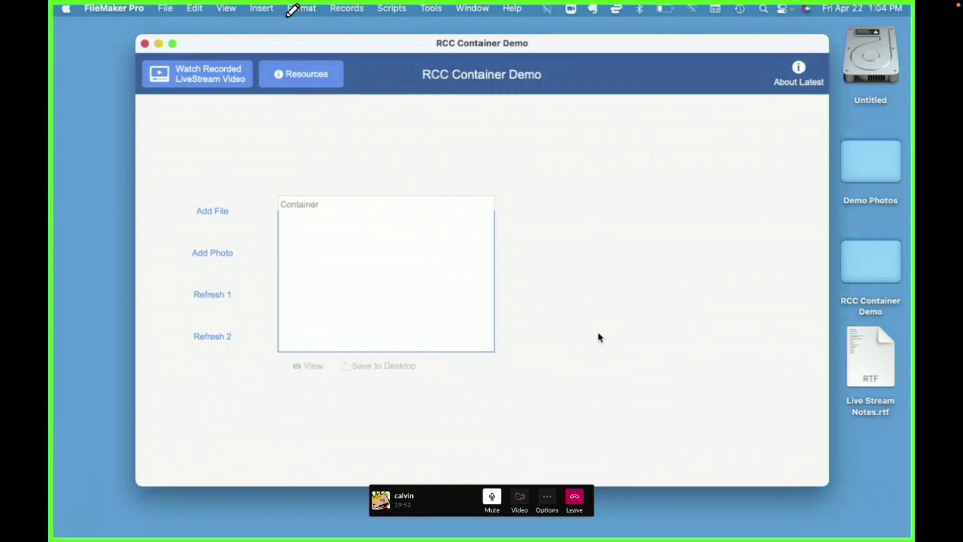
pyautogui.click(600, 337)
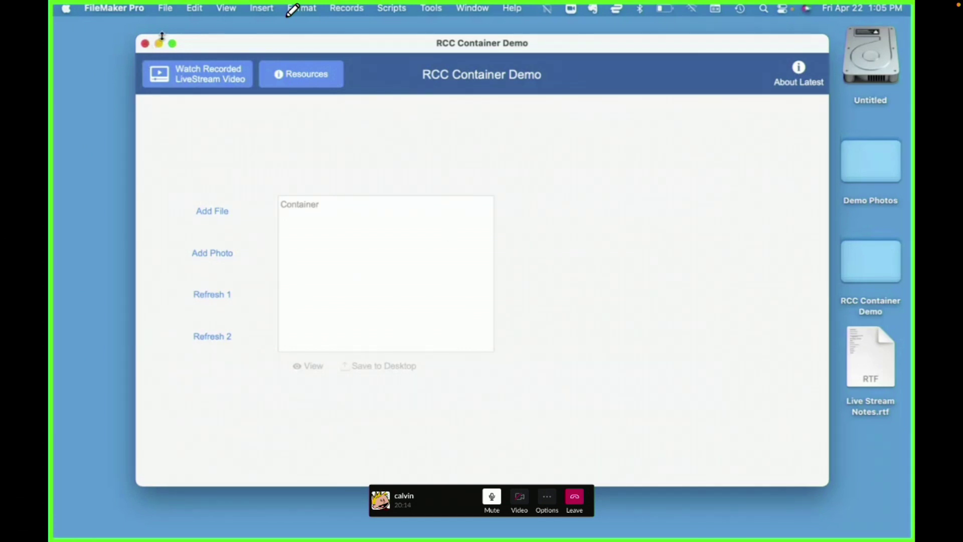
# - Open the database management dialog on the Demo table's fields and shrink its window
pyautogui.click(165, 8)
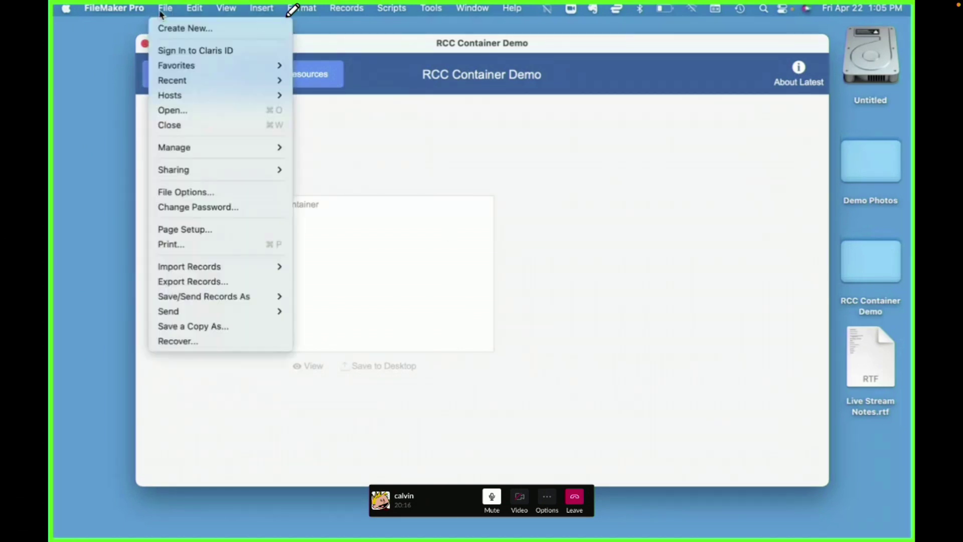
pyautogui.moveTo(186, 153)
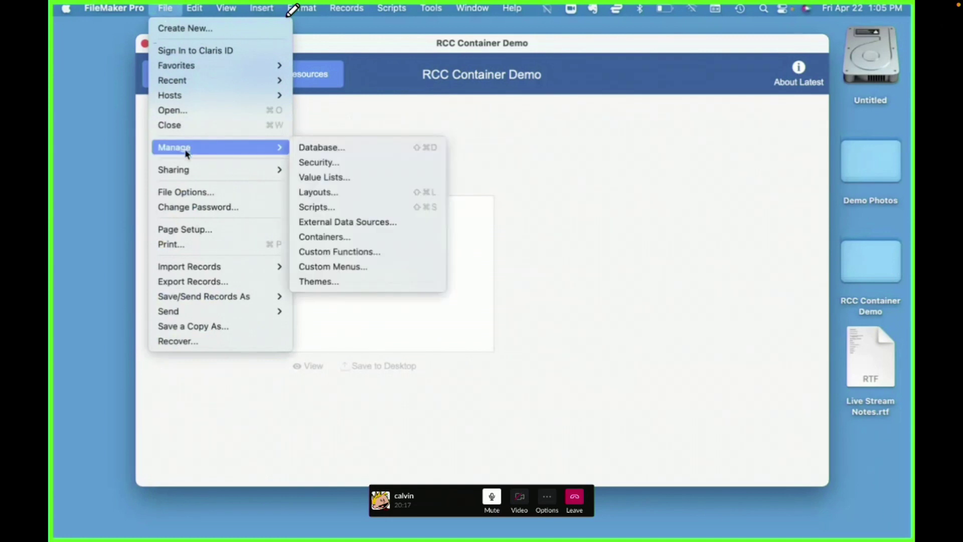
pyautogui.click(327, 154)
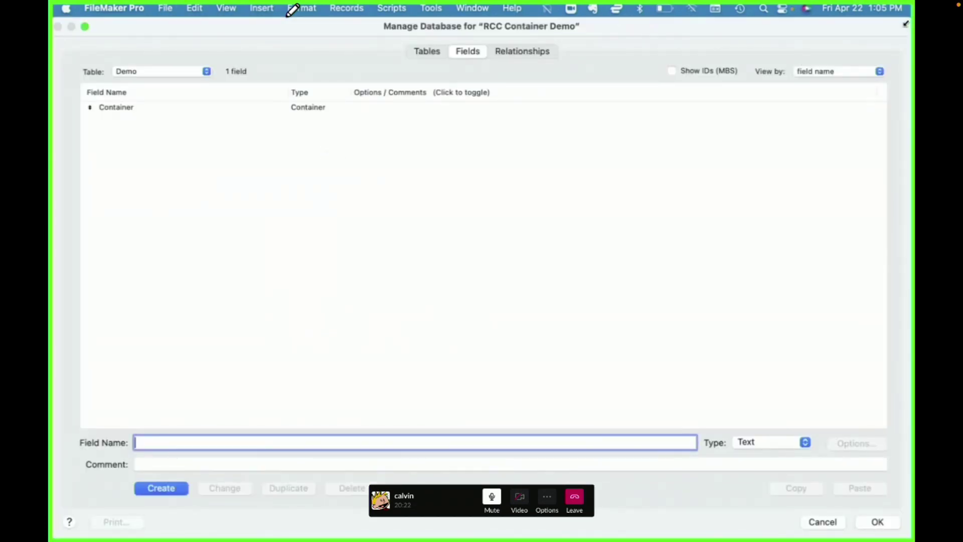
pyautogui.moveTo(908, 21); pyautogui.dragTo(587, 118)
pyautogui.hotkey('ctrl', 'alt', 'c')
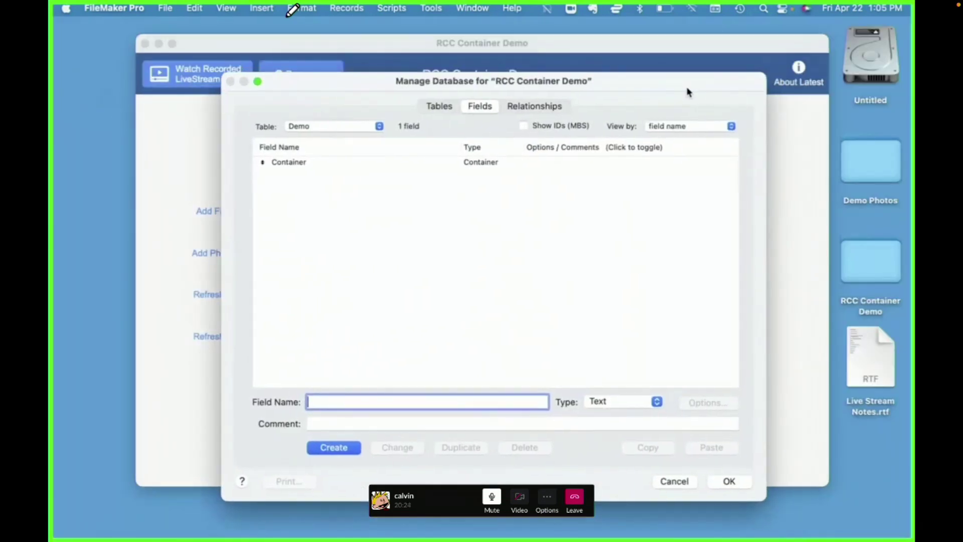
# - Select the Container field and examine the field types available for it
pyautogui.click(323, 151)
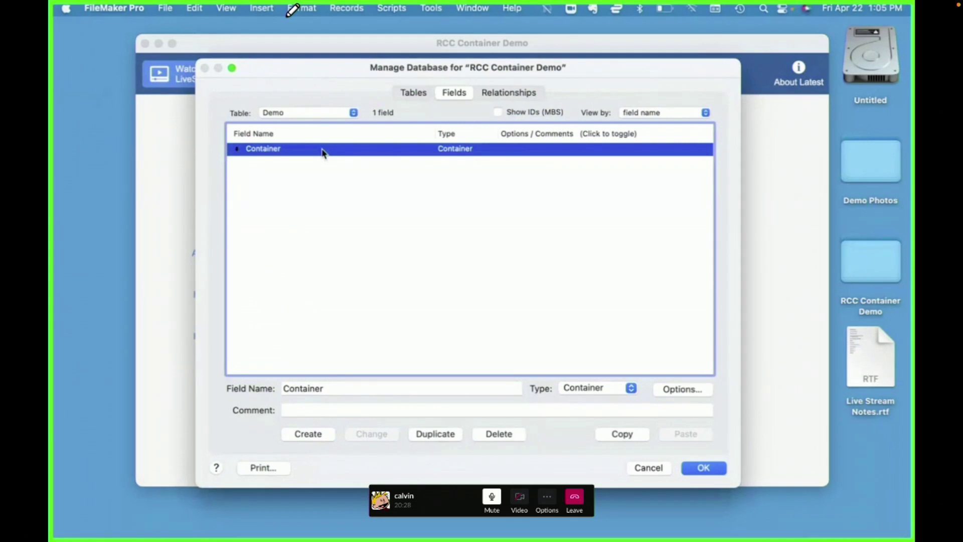
pyautogui.click(335, 389)
pyautogui.click(590, 394)
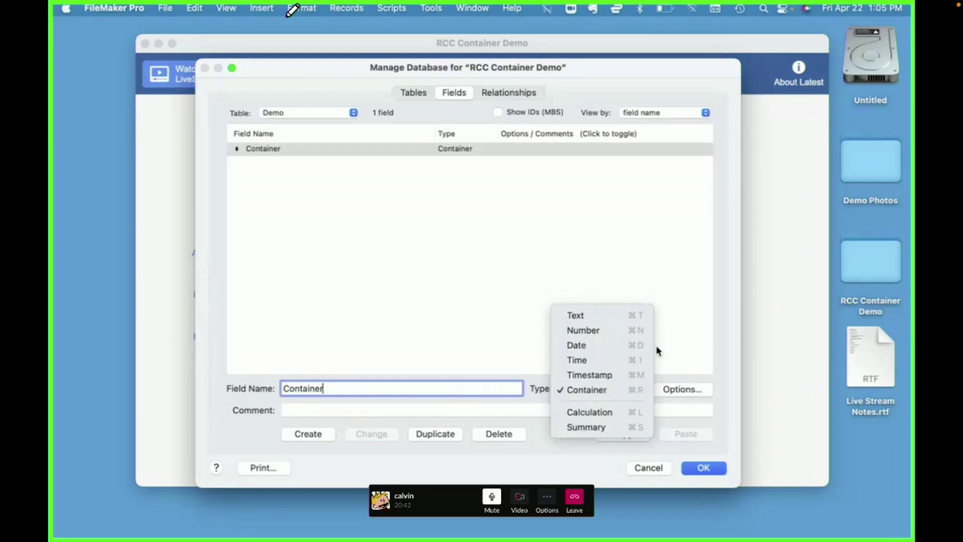
pyautogui.click(688, 264)
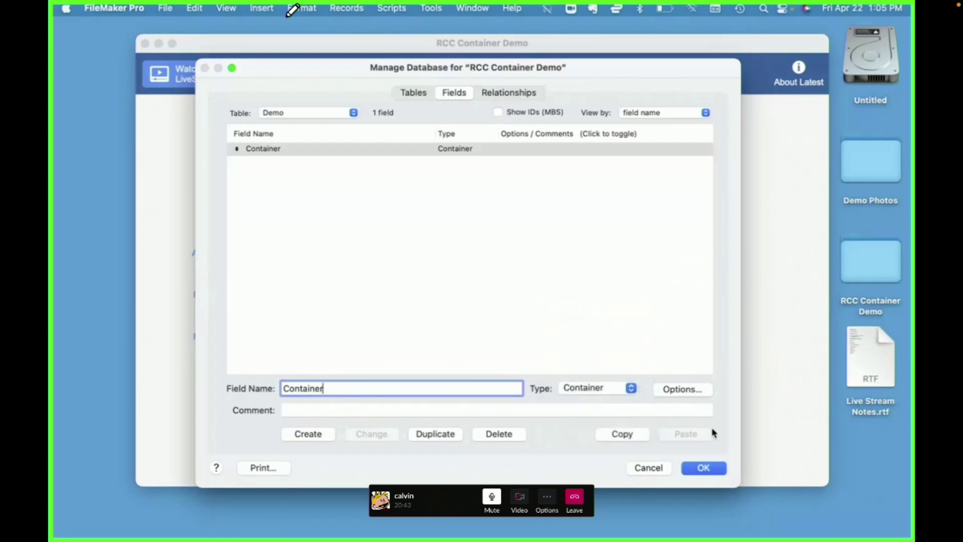
# - Open the Container field's storage options and try turning external container storage on and off again
pyautogui.click(685, 397)
pyautogui.moveTo(356, 76); pyautogui.dragTo(536, 104)
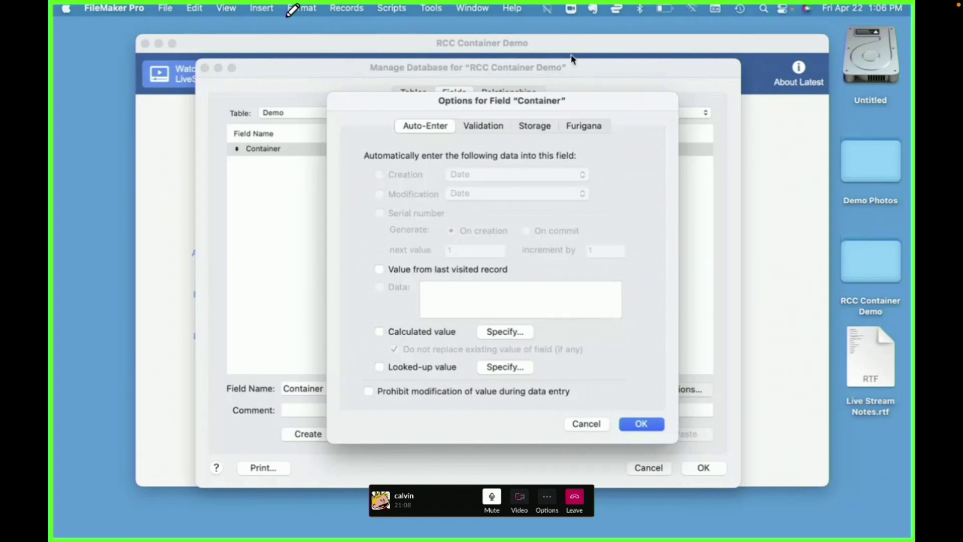
pyautogui.click(535, 127)
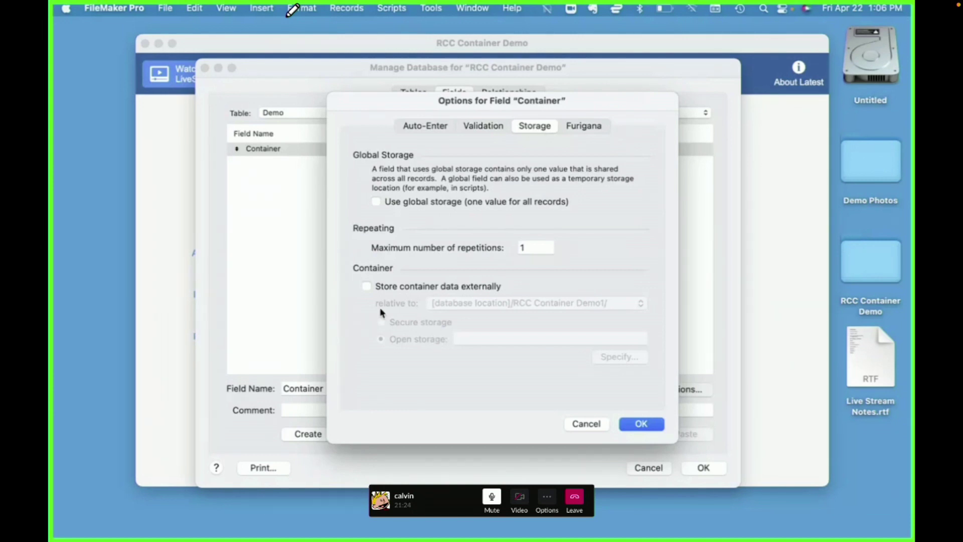
pyautogui.click(400, 290)
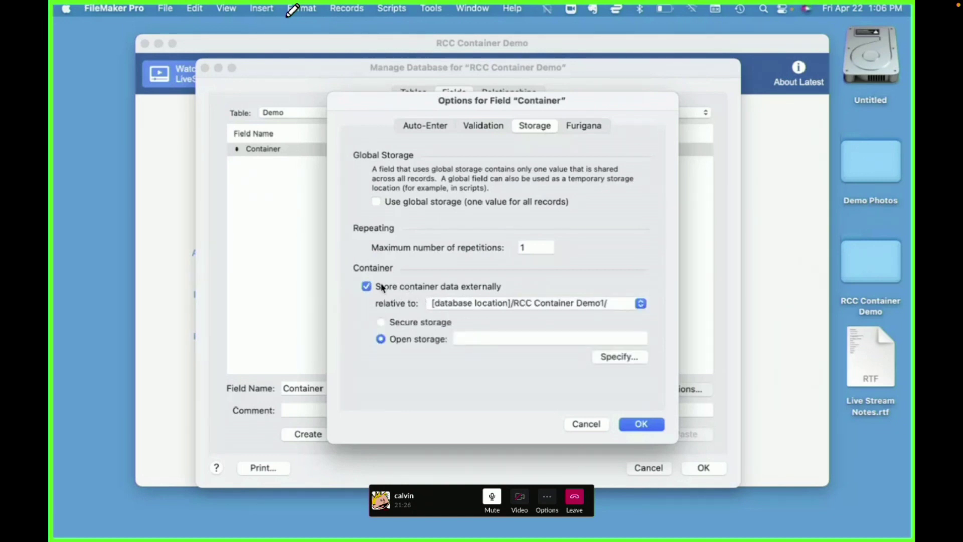
pyautogui.click(457, 290)
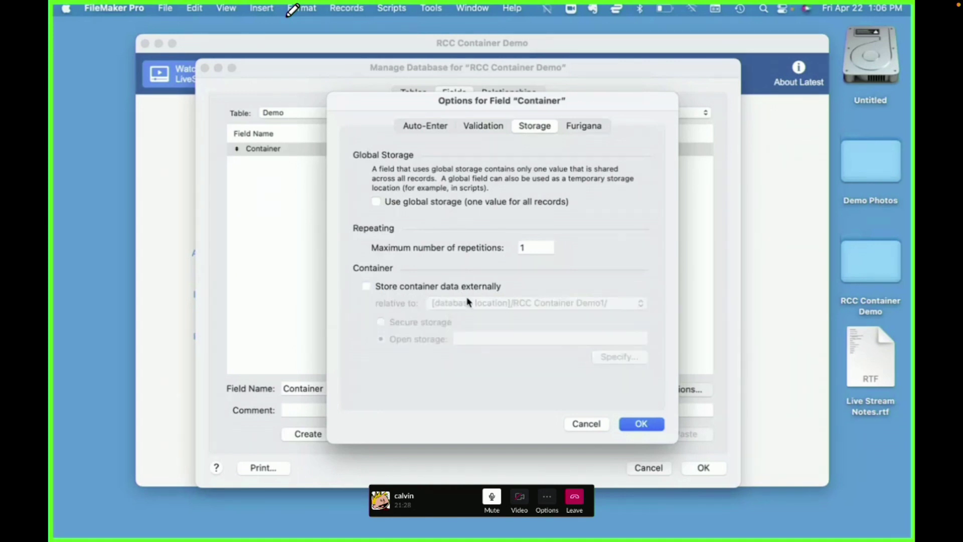
# - Try to combine global storage with external container storage on the Container field, and discard the option changes
pyautogui.click(418, 203)
pyautogui.click(427, 275)
pyautogui.click(401, 287)
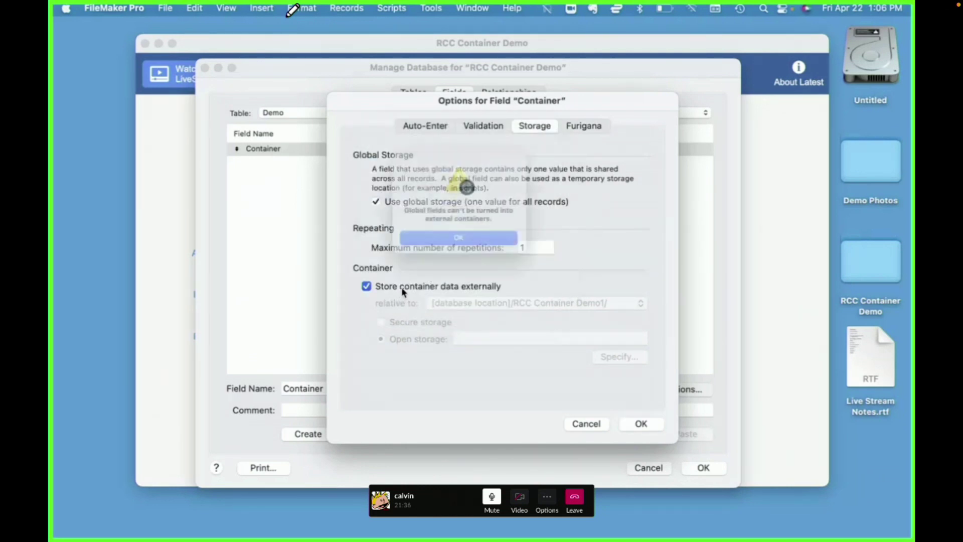
pyautogui.click(454, 249)
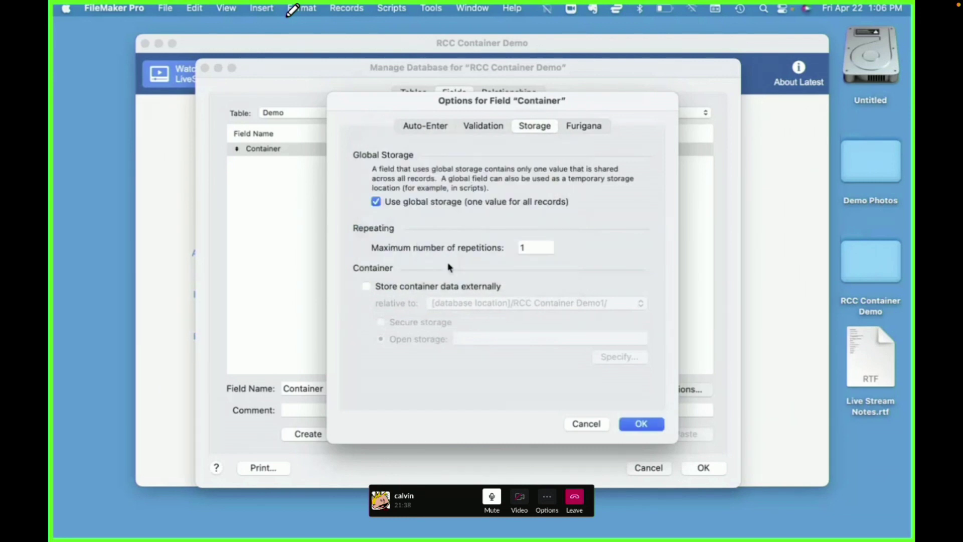
pyautogui.click(380, 286)
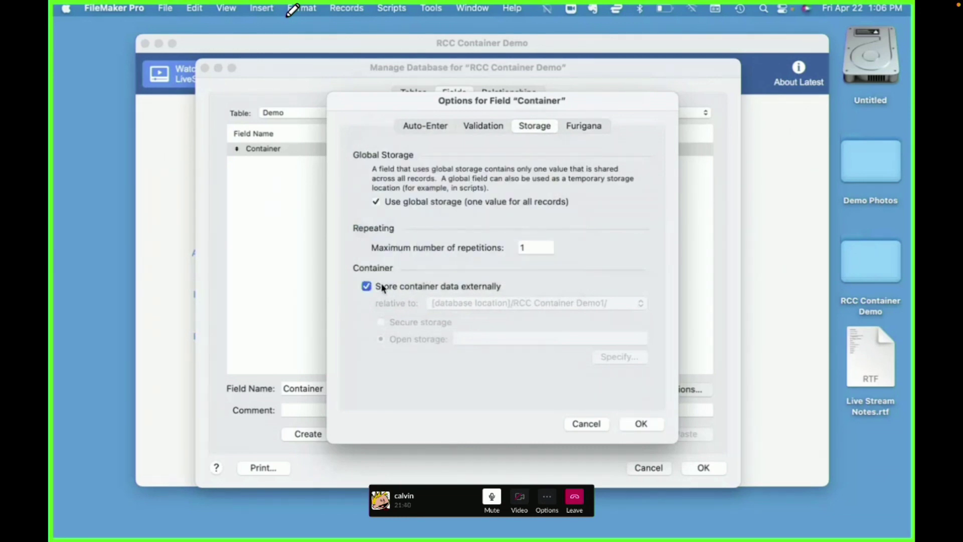
pyautogui.click(438, 250)
pyautogui.click(414, 201)
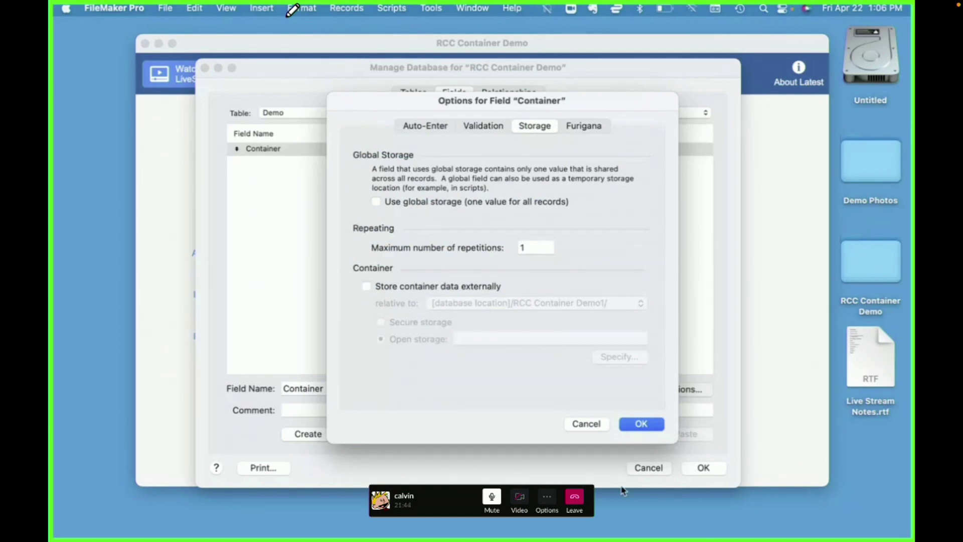
pyautogui.click(590, 426)
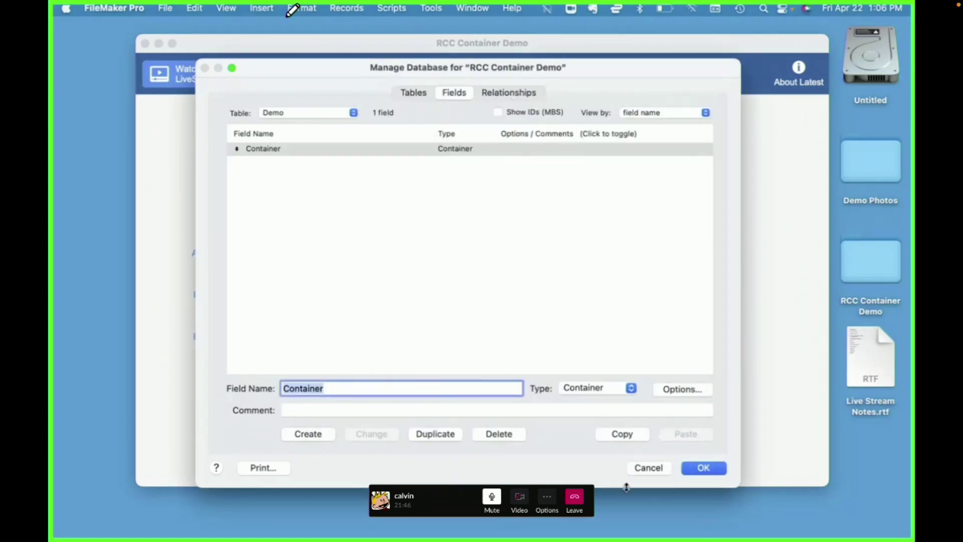
# - Accept the database definition and transfer the Demo table's Container field data to match its storage options
pyautogui.click(714, 468)
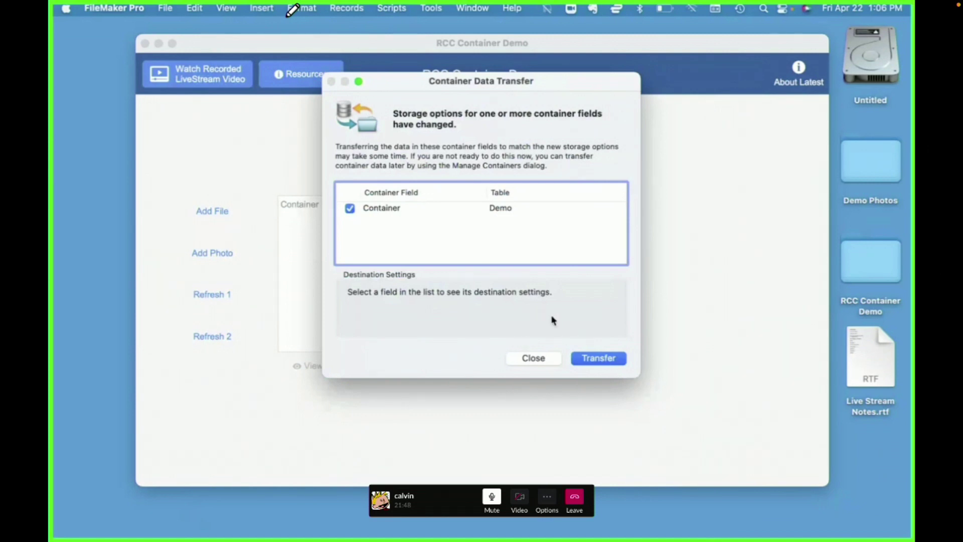
pyautogui.click(602, 359)
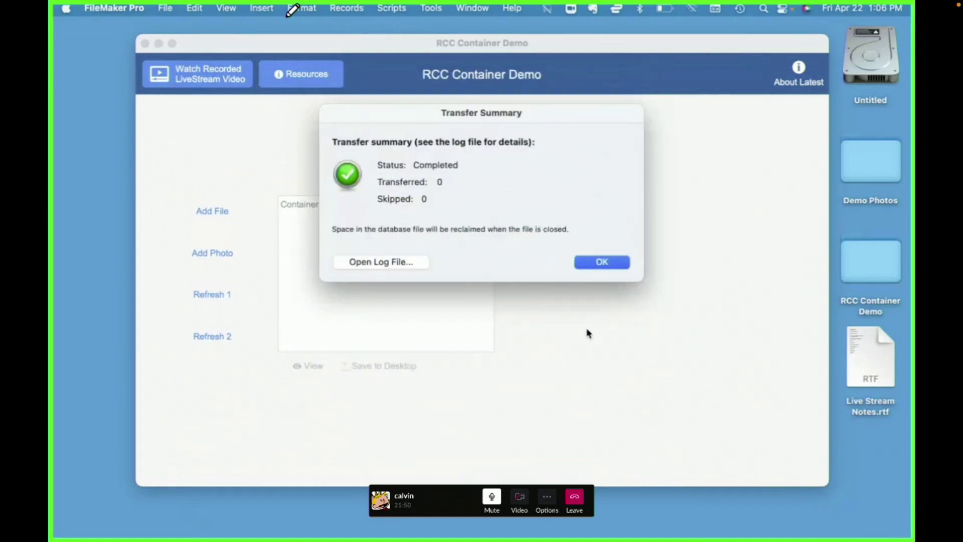
pyautogui.click(604, 262)
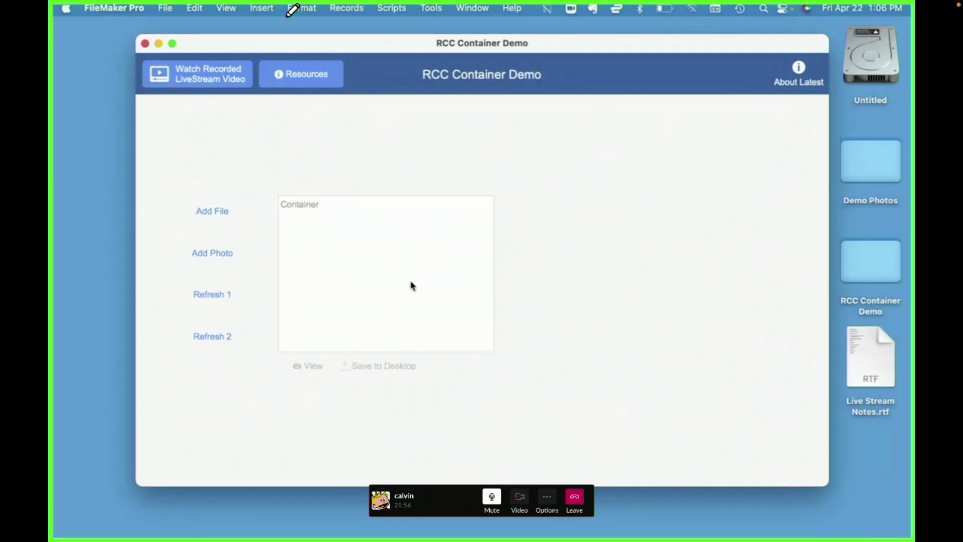
# - Insert the 11.2 MB JPEG from the Demo Photos folder into the Container field as a picture
pyautogui.click(366, 282)
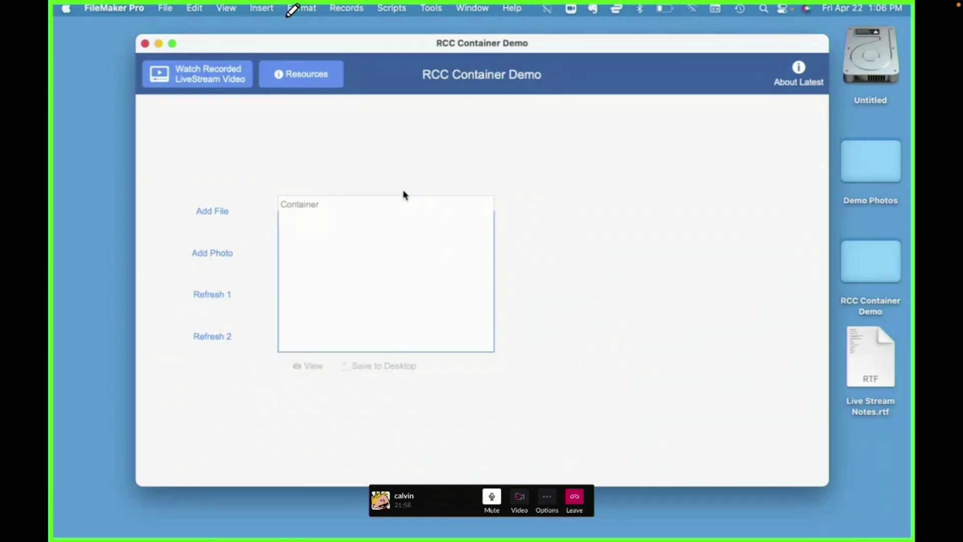
pyautogui.rightClick(382, 281)
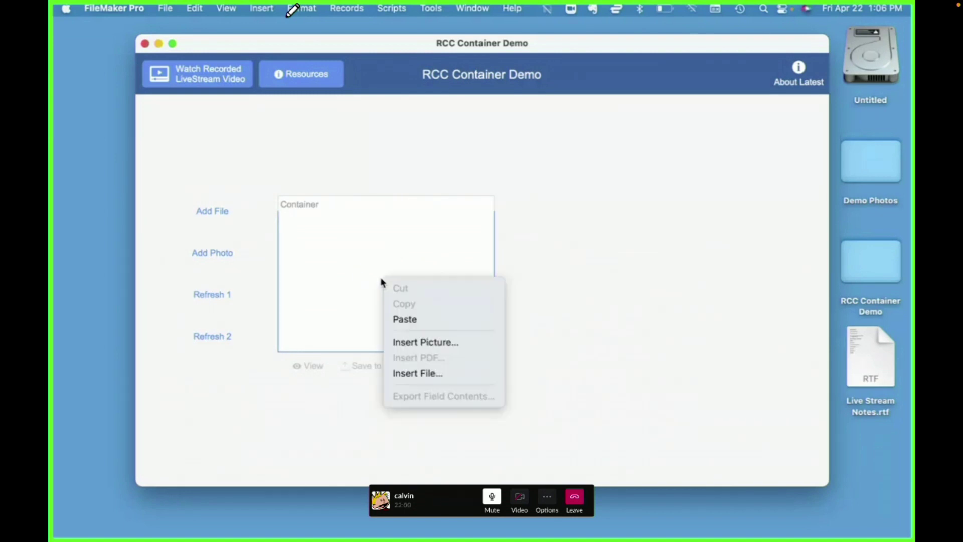
pyautogui.click(446, 348)
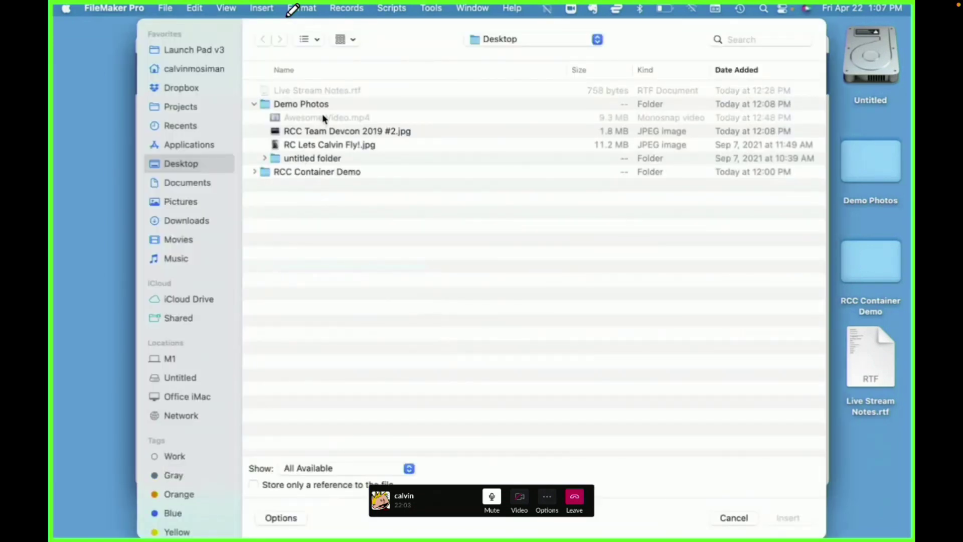
pyautogui.click(324, 145)
pyautogui.doubleClick(324, 145)
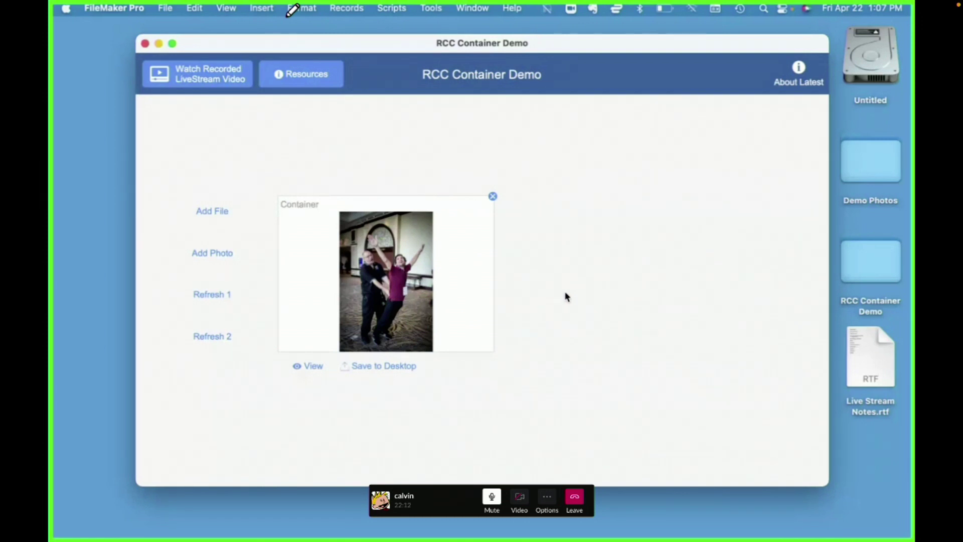
# - Check the size of RCC Container Demo.fmp12 in Finder with its folder window moved lower on the desktop
pyautogui.doubleClick(883, 170)
pyautogui.press('super+w')
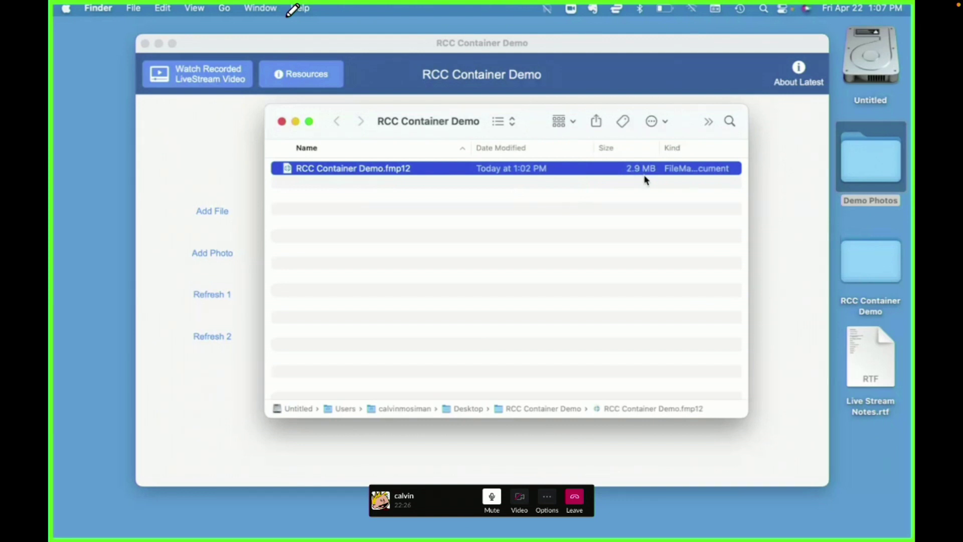
pyautogui.moveTo(469, 121); pyautogui.dragTo(500, 275)
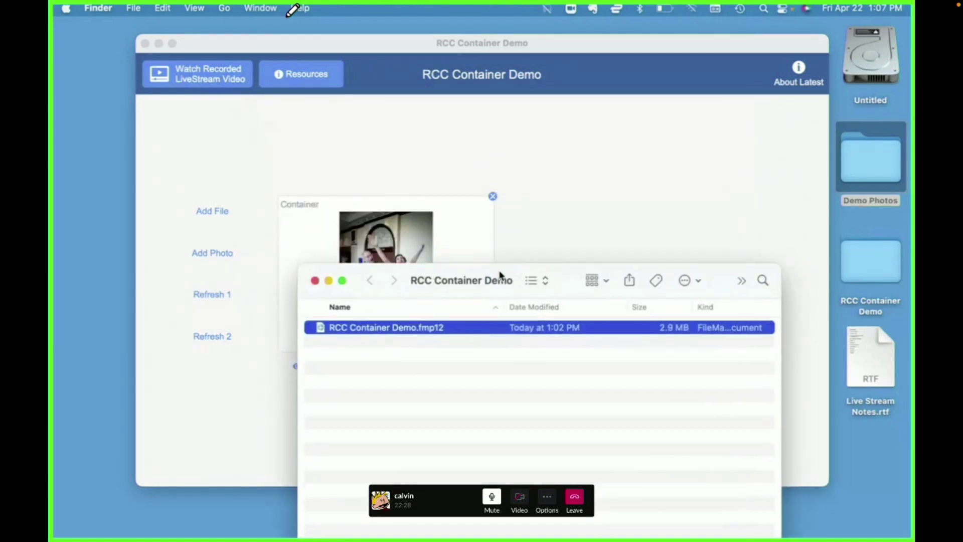
# - Delete the picture from the Container field and commit the record
pyautogui.click(562, 225)
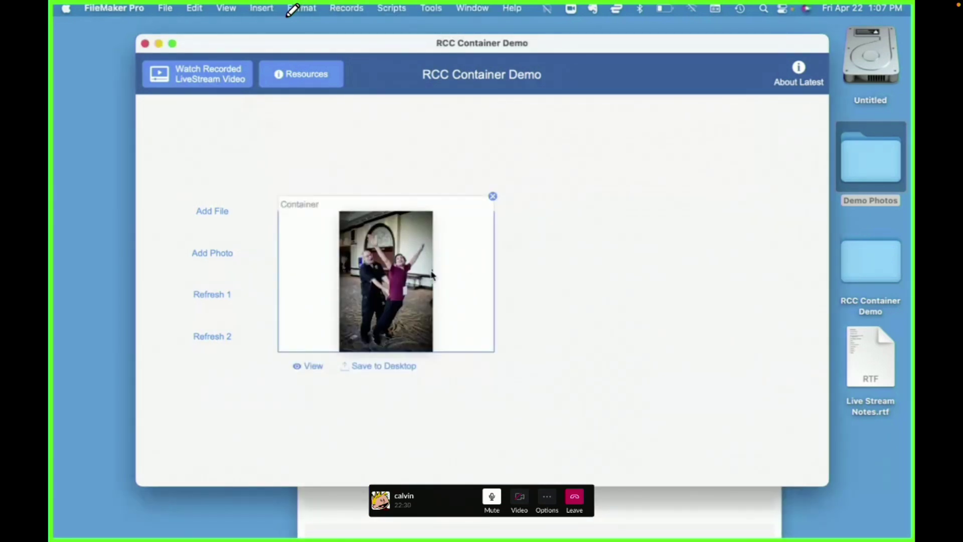
pyautogui.press('Delete')
pyautogui.click(644, 320)
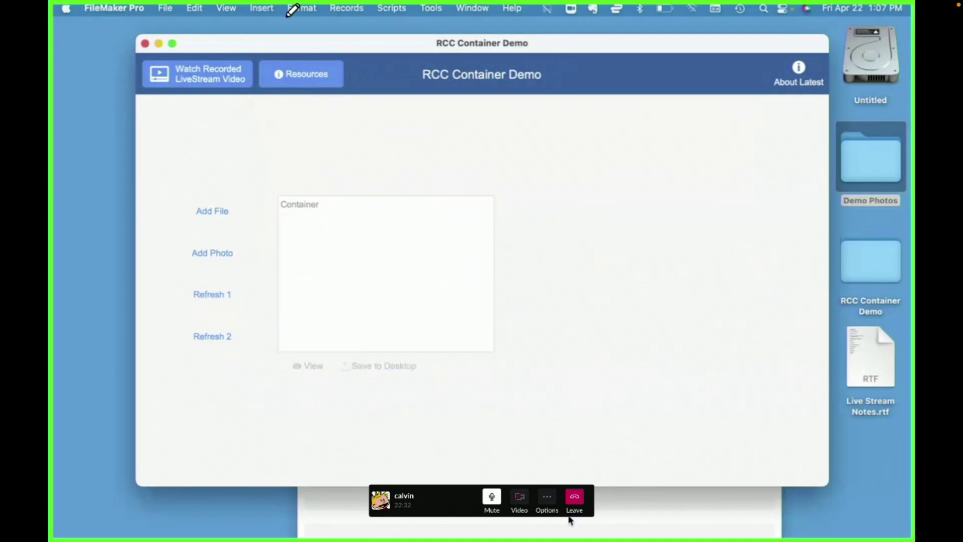
# - Close the database, check the size of RCC Container Demo.fmp12 in Finder, and reopen the file
pyautogui.click(565, 537)
pyautogui.click(535, 158)
pyautogui.press('super+w')
pyautogui.click(540, 336)
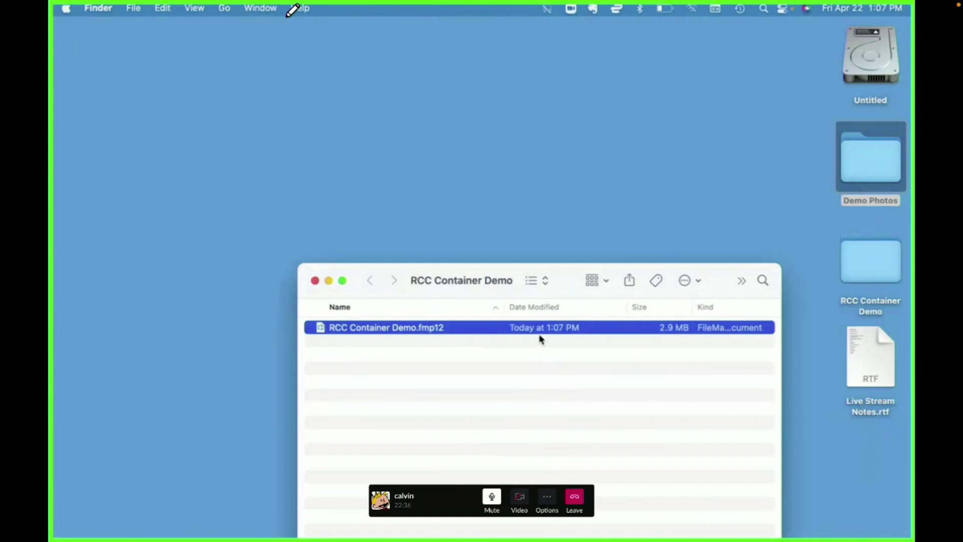
pyautogui.doubleClick(541, 330)
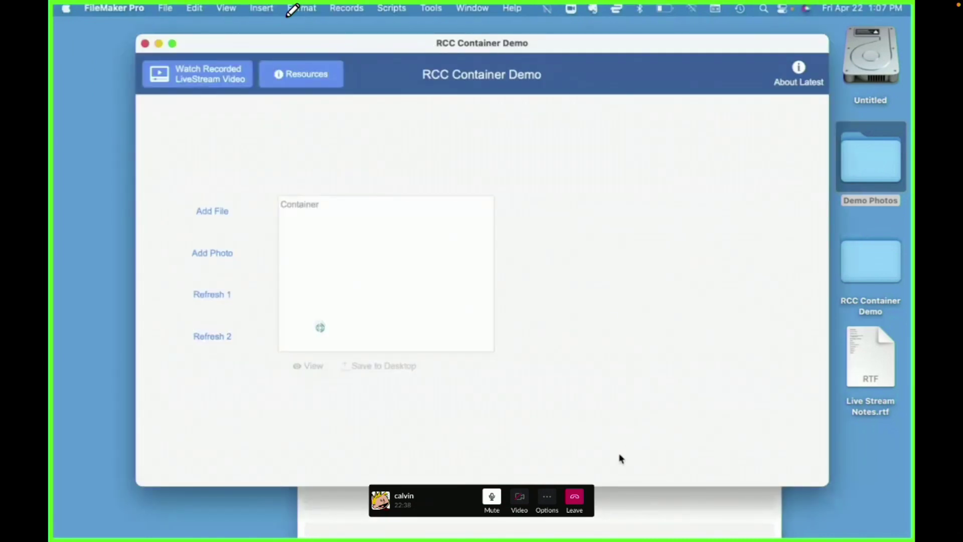
# - Insert the 11.2 MB JPEG from the Demo Photos folder into the Container field straight from its Finder window
pyautogui.click(612, 509)
pyautogui.press('super+h')
pyautogui.doubleClick(867, 166)
pyautogui.click(272, 251)
pyautogui.click(207, 229)
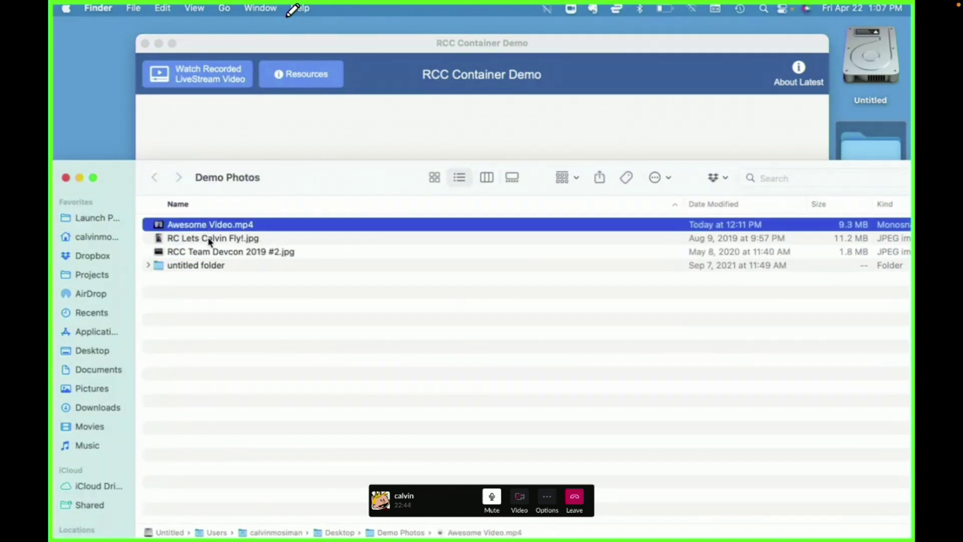
pyautogui.click(210, 239)
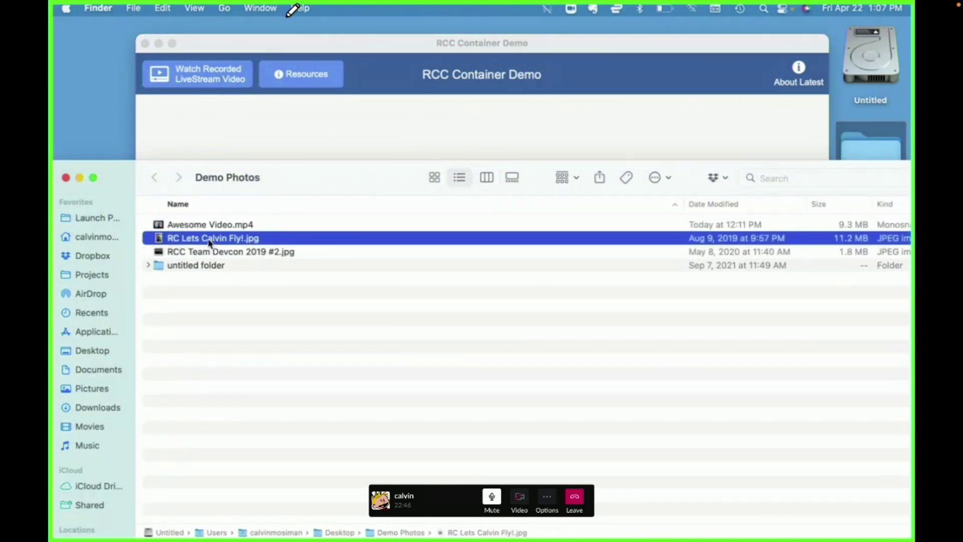
pyautogui.moveTo(128, 174); pyautogui.dragTo(649, 132)
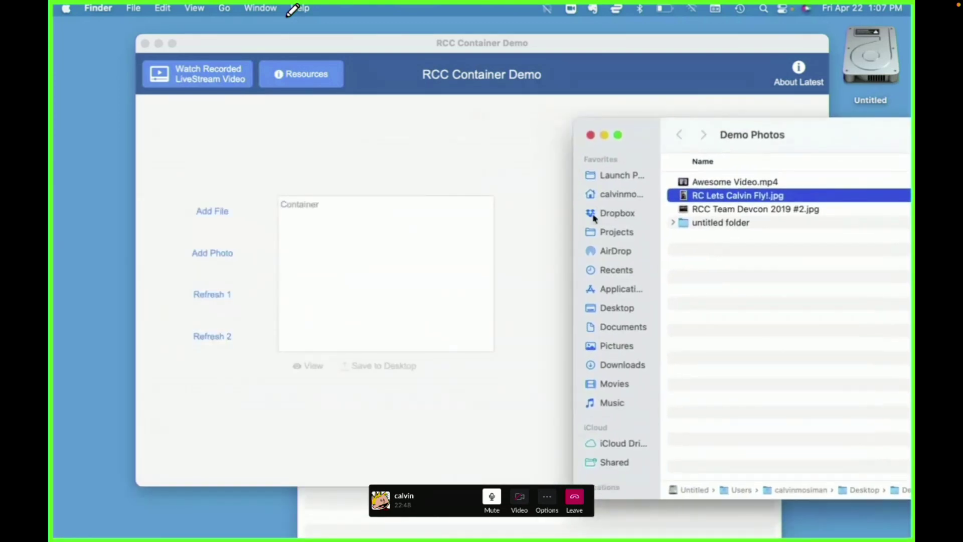
pyautogui.moveTo(705, 196); pyautogui.dragTo(391, 287)
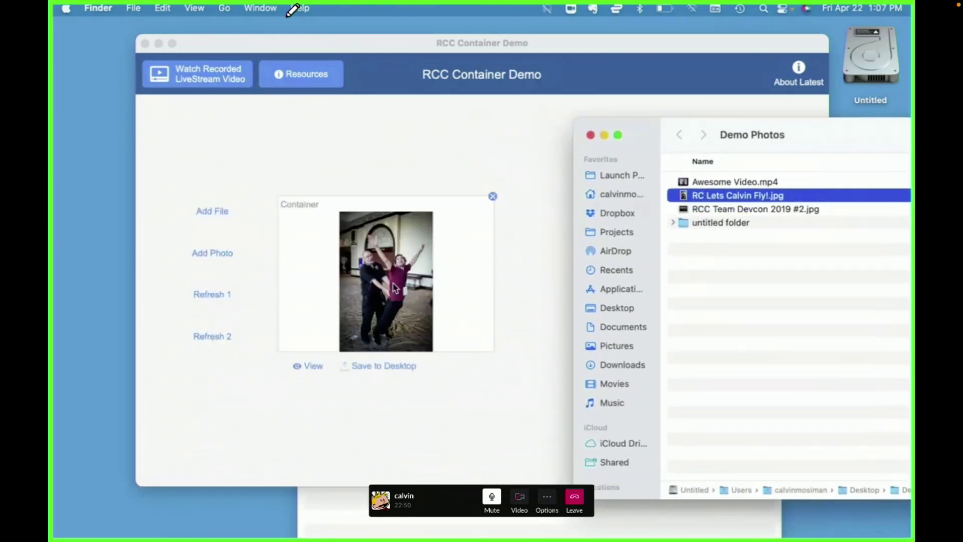
# - Close the Demo Photos window and the database, and check the size of RCC Container Demo.fmp12 in Finder
pyautogui.moveTo(784, 132)
pyautogui.mouseDown()
pyautogui.moveTo(402, 127)
pyautogui.moveTo(235, 138)
pyautogui.moveTo(767, 131)
pyautogui.mouseUp()
pyautogui.press('super+w')
pyautogui.press('super+w')
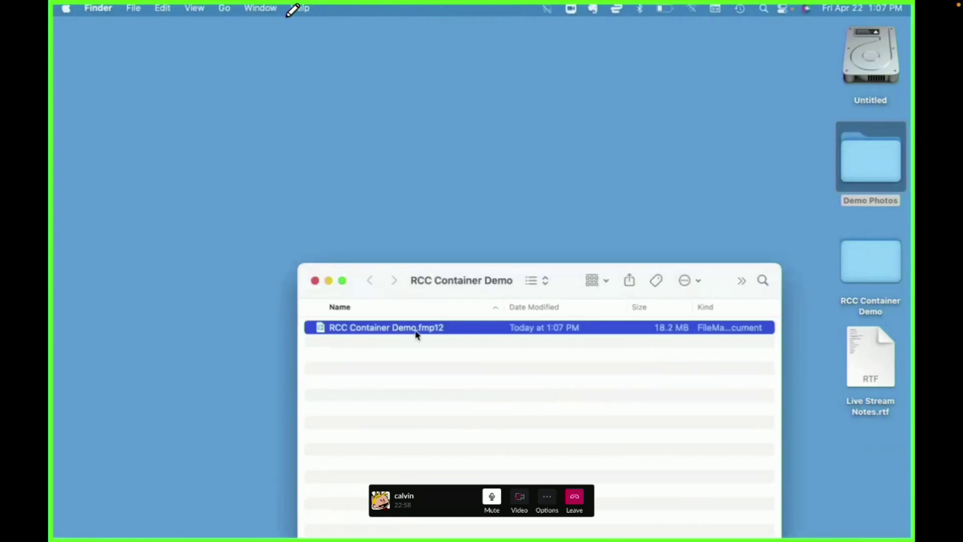
pyautogui.moveTo(526, 271); pyautogui.dragTo(460, 153)
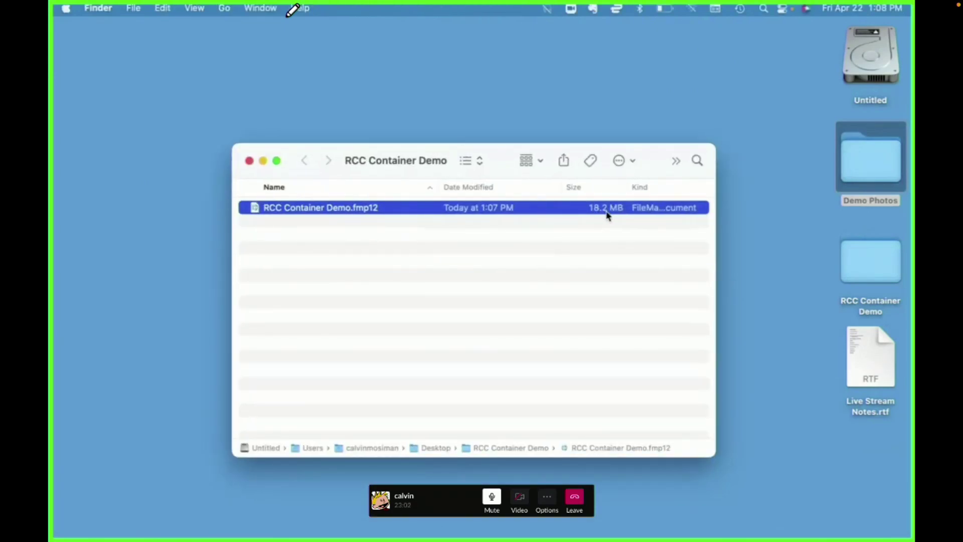
# - Reopen RCC Container Demo.fmp12 and set the Container field to external secure storage relative to [database location]/RCC Container Demo1/
pyautogui.doubleClick(608, 216)
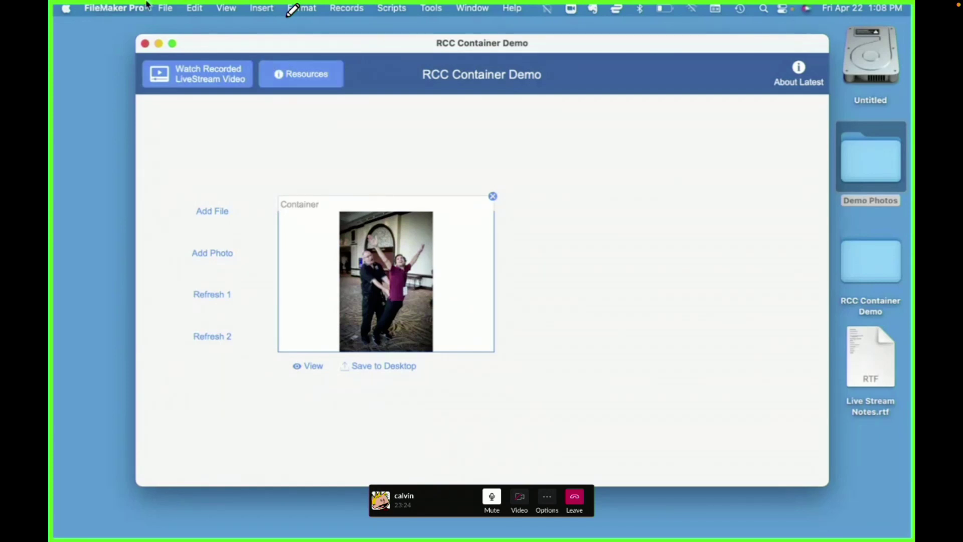
pyautogui.click(166, 9)
pyautogui.moveTo(196, 152)
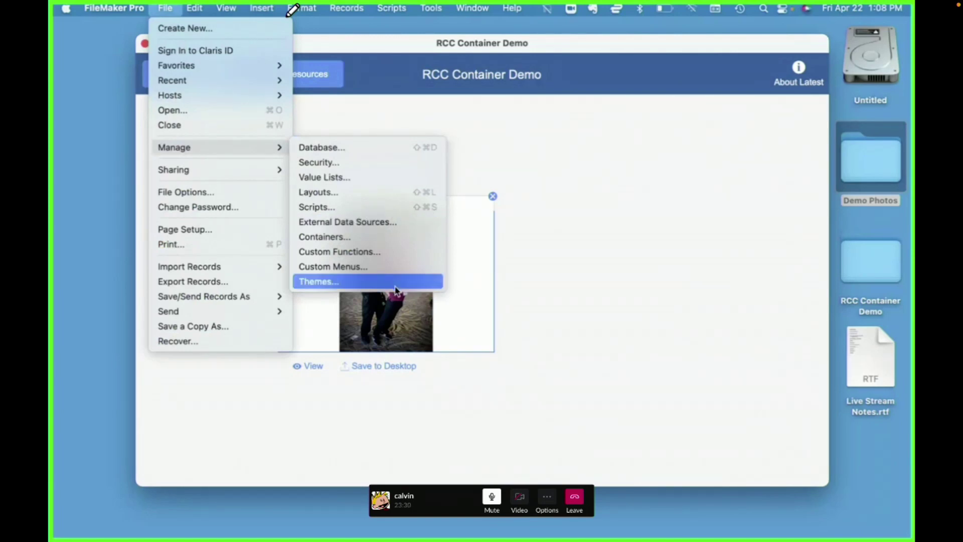
pyautogui.click(372, 147)
pyautogui.click(358, 151)
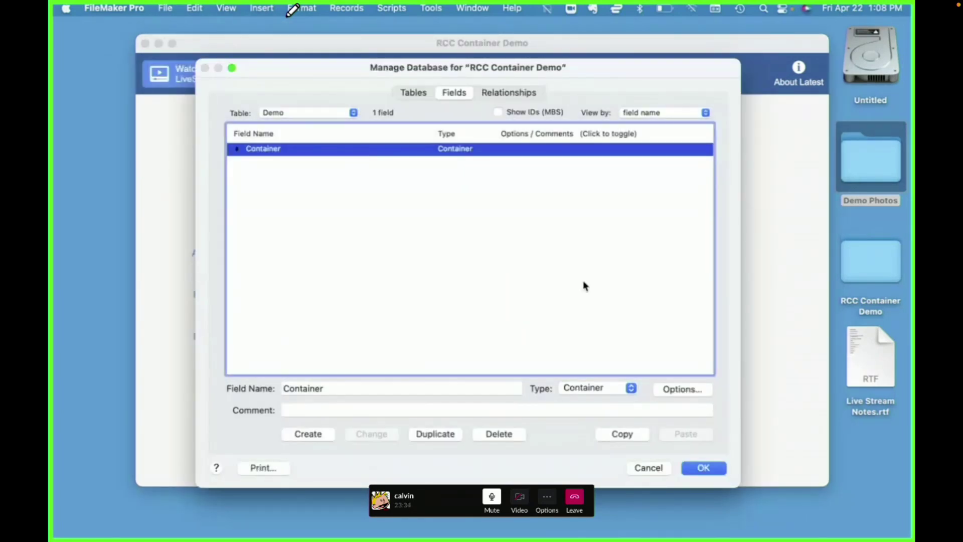
pyautogui.click(695, 390)
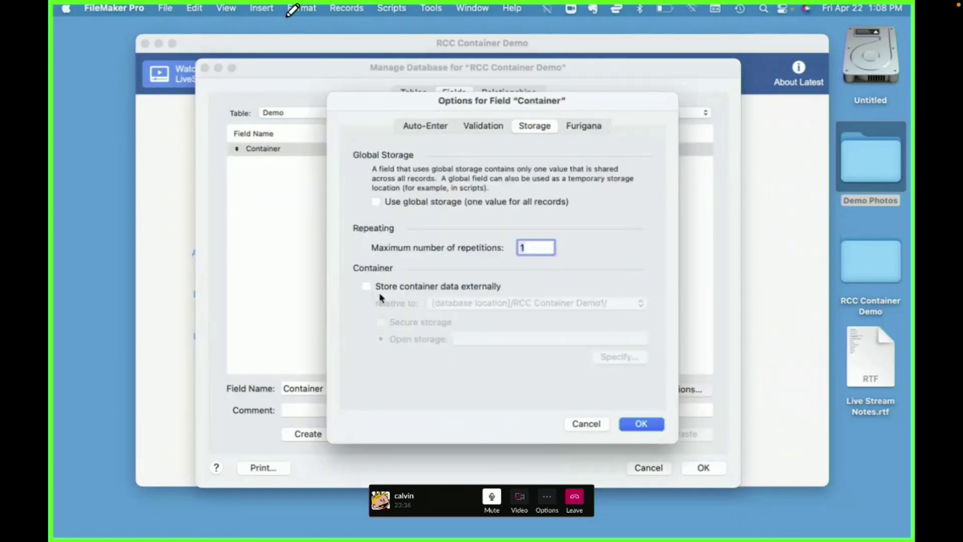
pyautogui.click(395, 292)
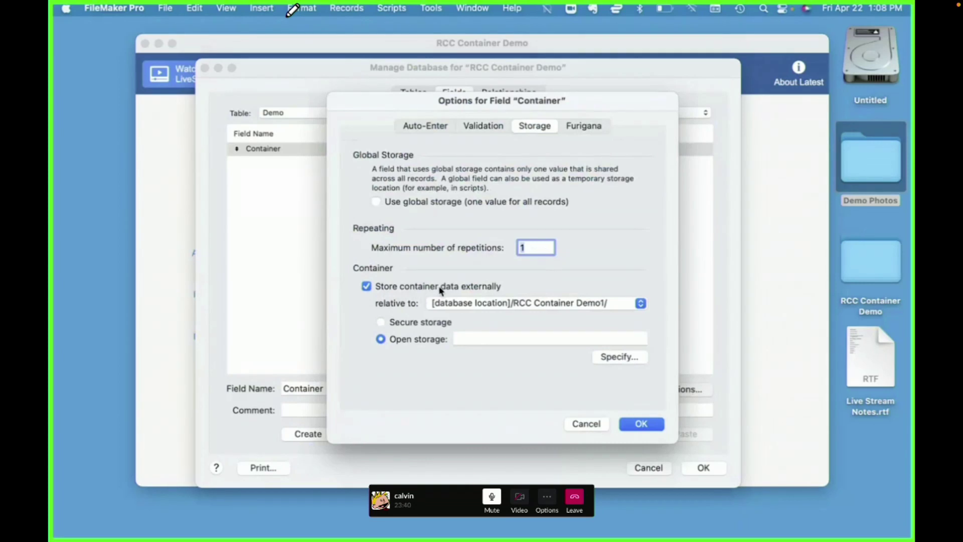
pyautogui.click(420, 323)
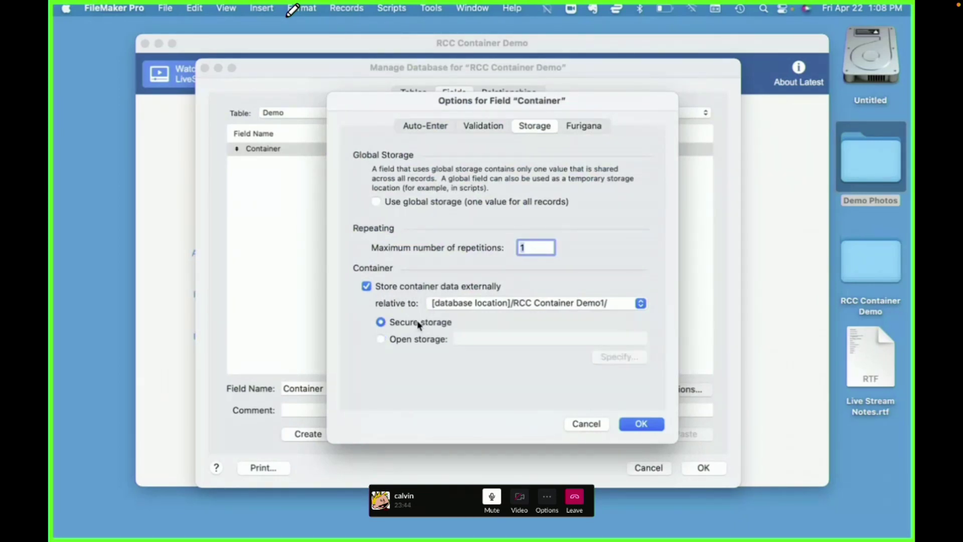
pyautogui.click(517, 304)
pyautogui.click(521, 304)
pyautogui.click(650, 426)
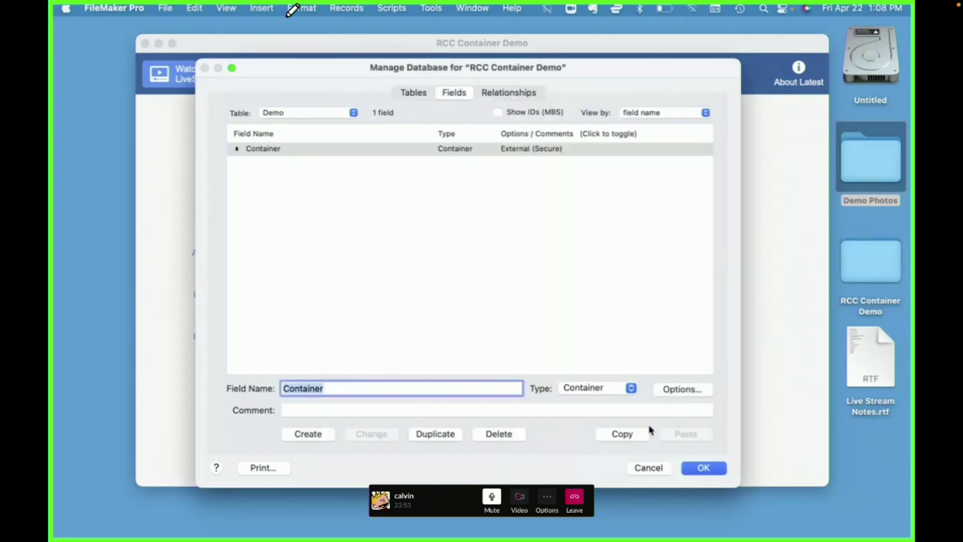
# - Accept the database definition and transfer the Demo table's Container data to secure external storage
pyautogui.click(706, 470)
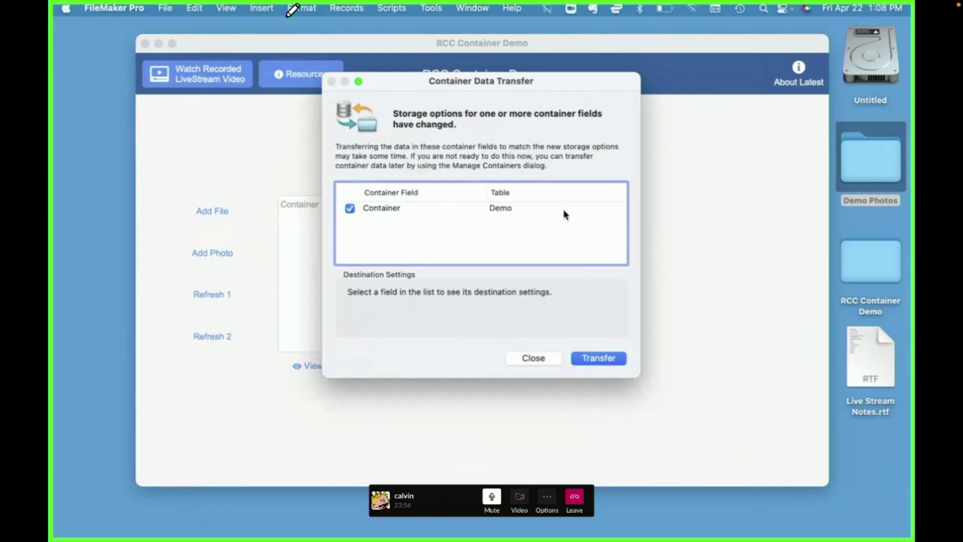
pyautogui.click(608, 362)
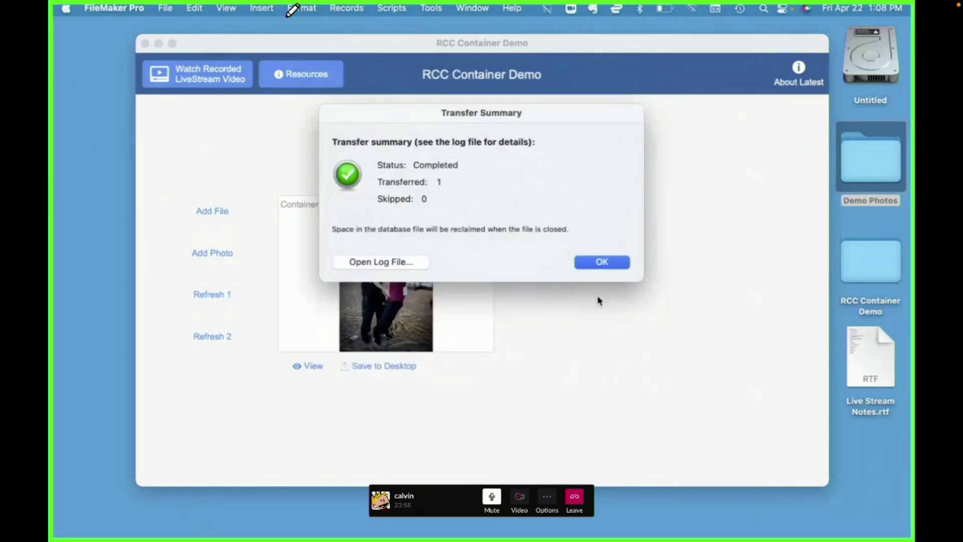
pyautogui.click(603, 259)
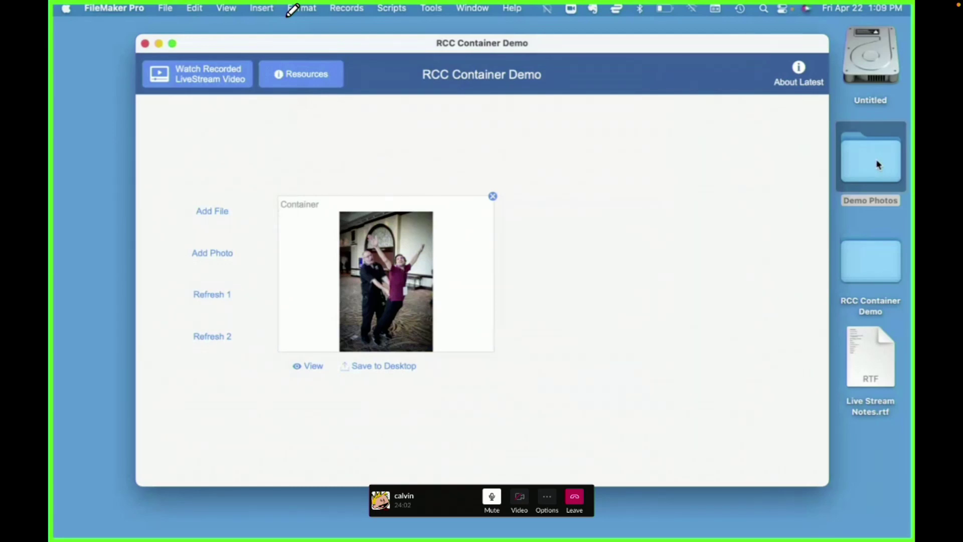
# - Expand RCC Container Demo1 in the RCC Container Demo folder down to the document nested within Secure and preview that document
pyautogui.doubleClick(869, 276)
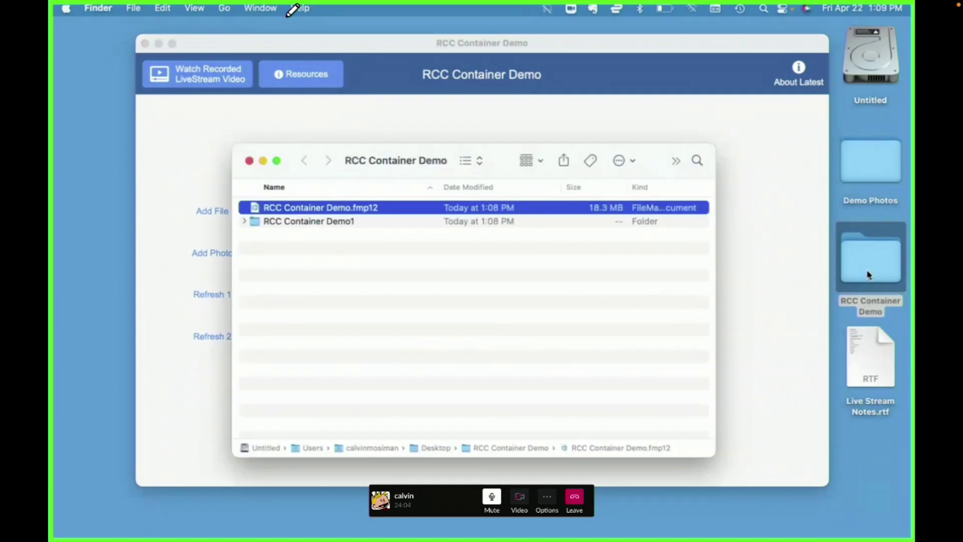
pyautogui.click(323, 223)
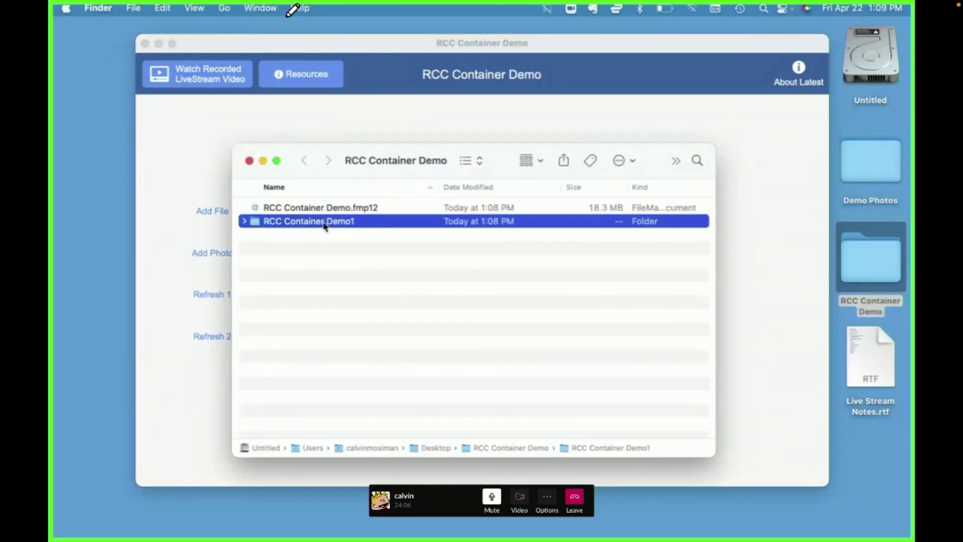
pyautogui.press('Right')
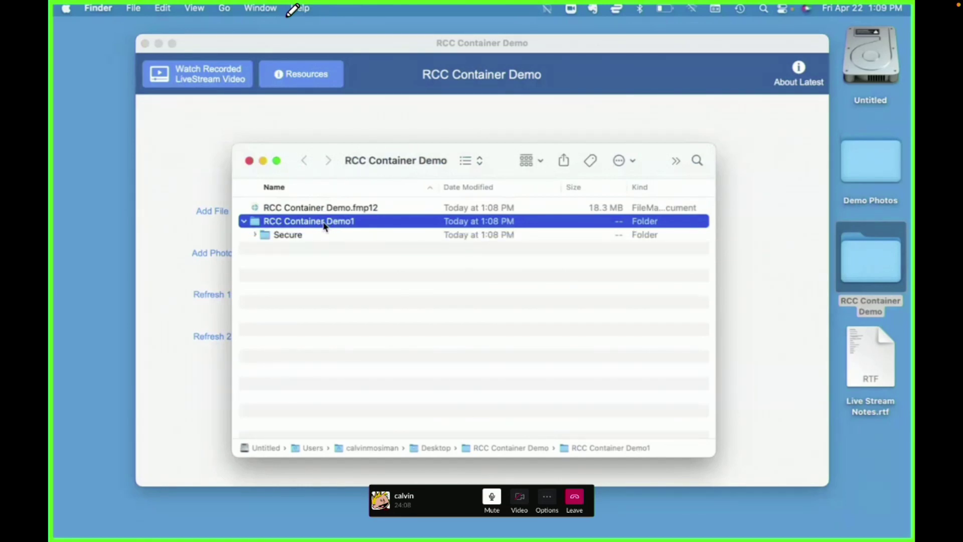
pyautogui.press('Down')
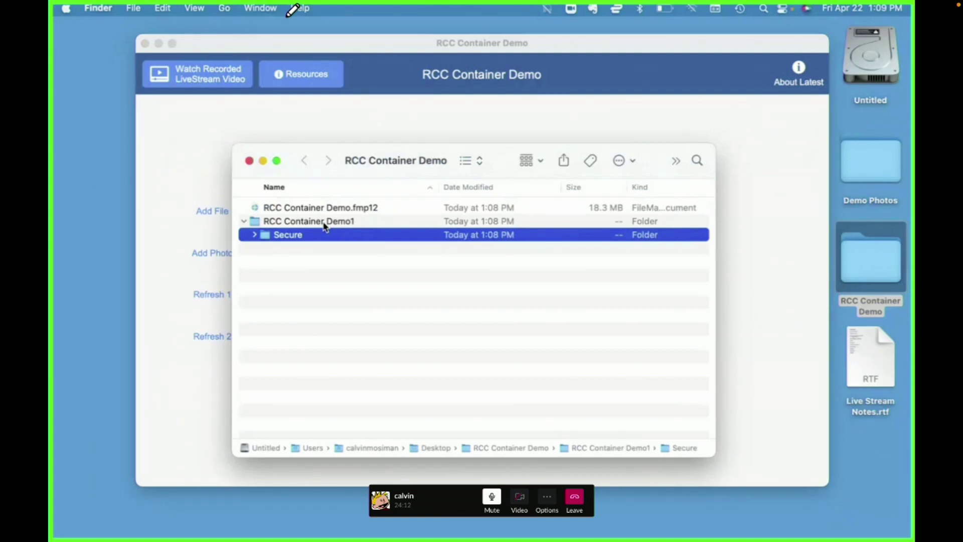
pyautogui.press('Down')
pyautogui.press('Right')
pyautogui.press('Down')
pyautogui.press('Right')
pyautogui.press('Down')
pyautogui.press('Right')
pyautogui.press('Down')
pyautogui.press('Right')
pyautogui.press('Down')
pyautogui.press('Right')
pyautogui.press('Down')
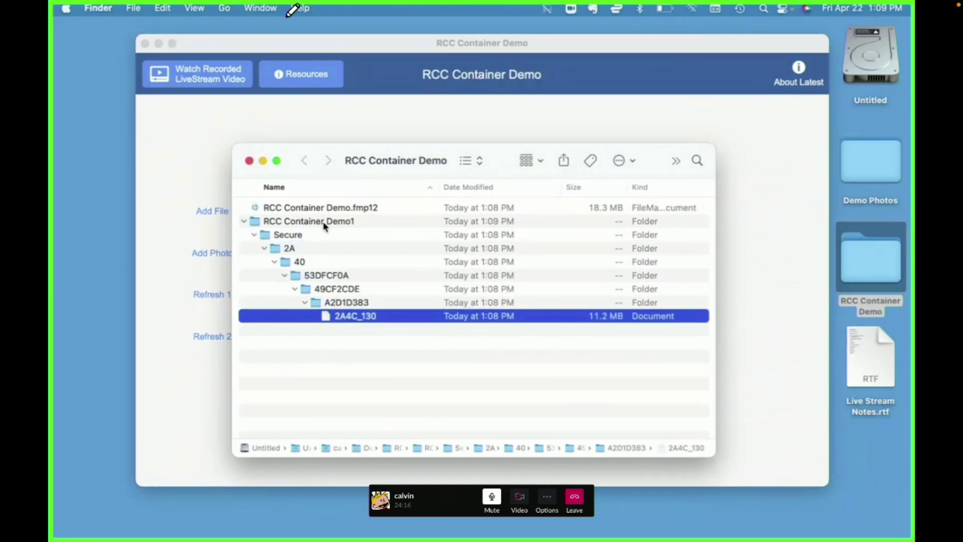
pyautogui.press('space')
pyautogui.press('space')
# - Collapse all the nested subfolders of Secure and the RCC Container Demo1 folder in Finder
pyautogui.press('Up')
pyautogui.press('Left')
pyautogui.press('Up')
pyautogui.press('Left')
pyautogui.press('Up')
pyautogui.press('Left')
pyautogui.press('Up')
pyautogui.press('Left')
pyautogui.press('Up')
pyautogui.press('Left')
pyautogui.press('Up')
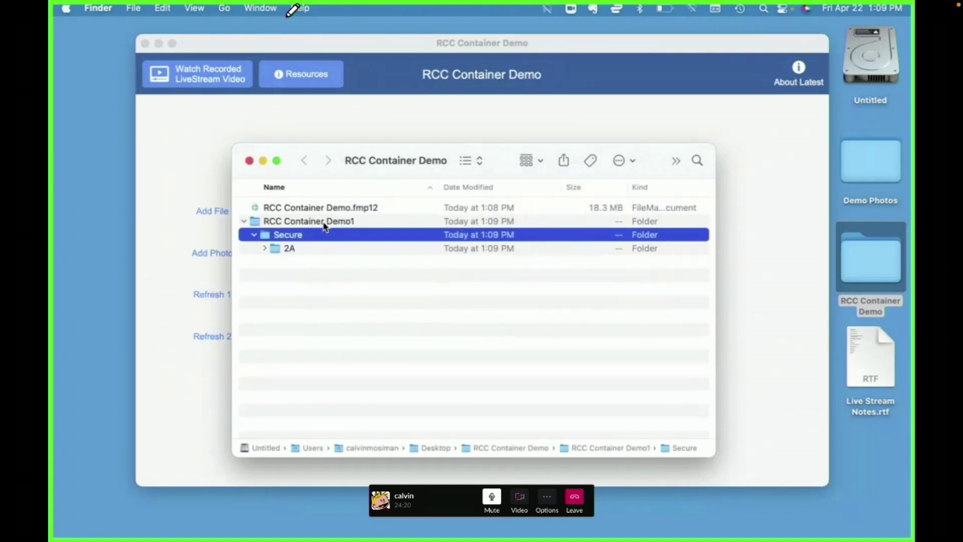
pyautogui.press('Left')
pyautogui.press('Up')
pyautogui.press('Left')
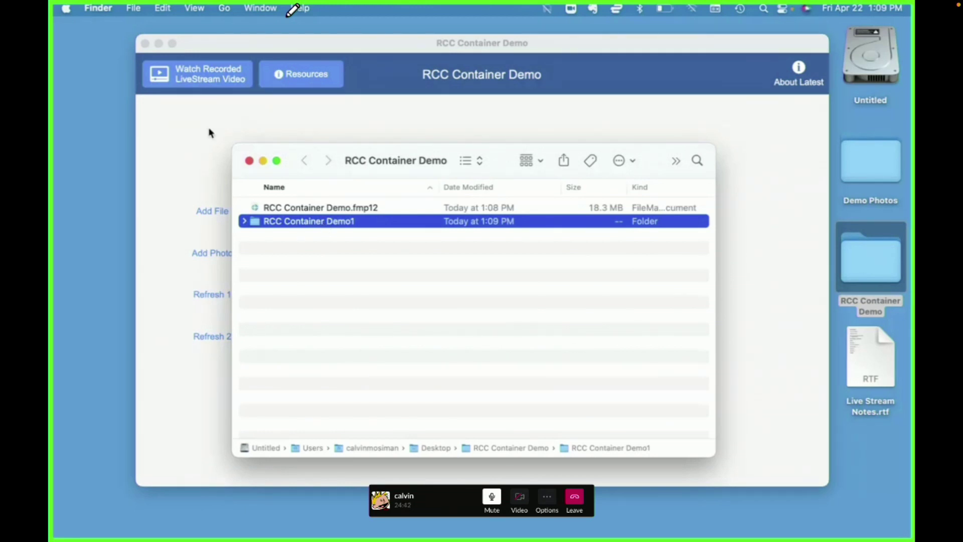
# - In FileMaker Pro, open the Container field's storage options and keep [database location]/RCC Container Demo1/ as the external base directory
pyautogui.click(163, 209)
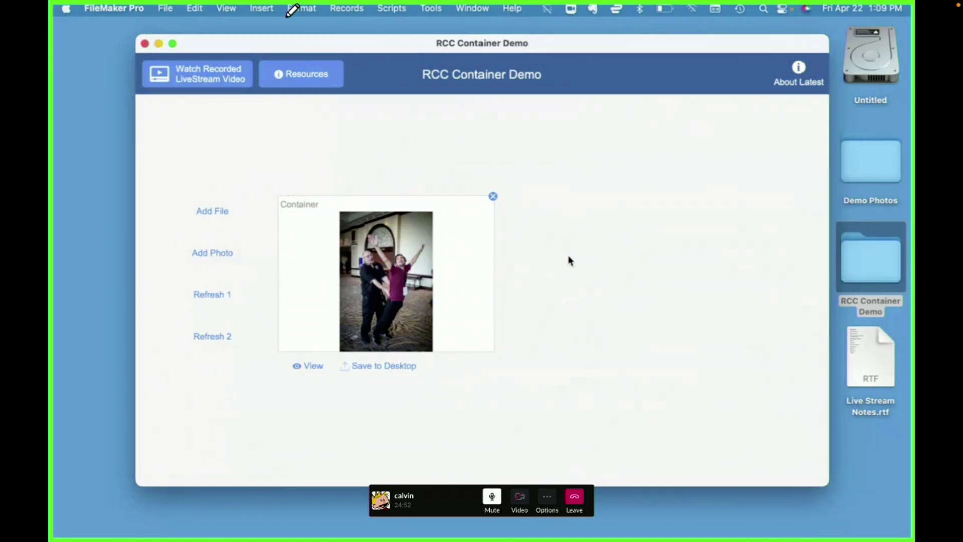
pyautogui.click(167, 11)
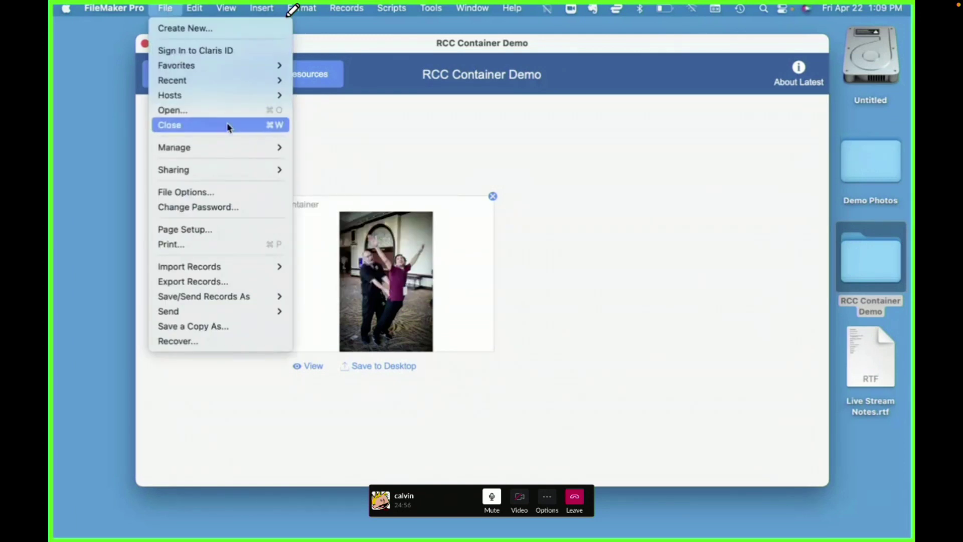
pyautogui.moveTo(226, 152)
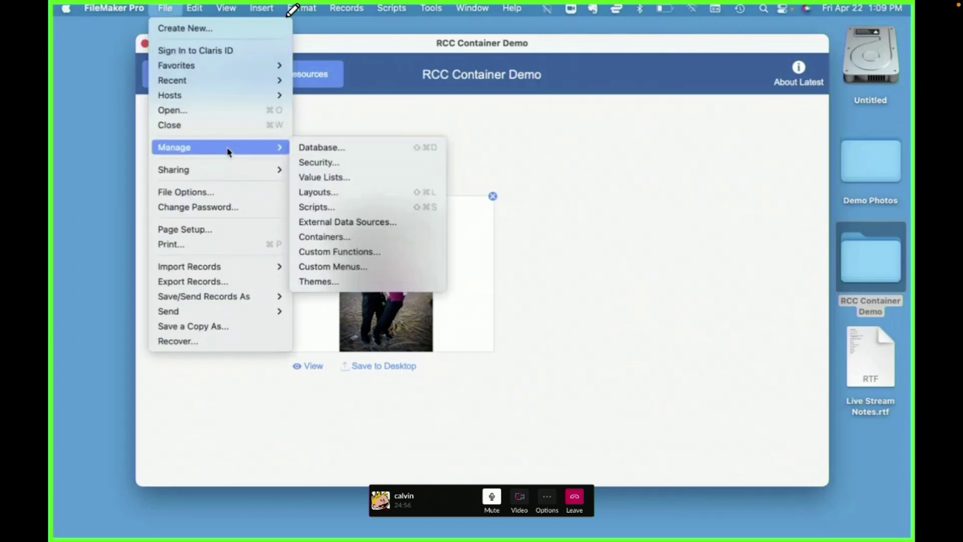
pyautogui.click(370, 148)
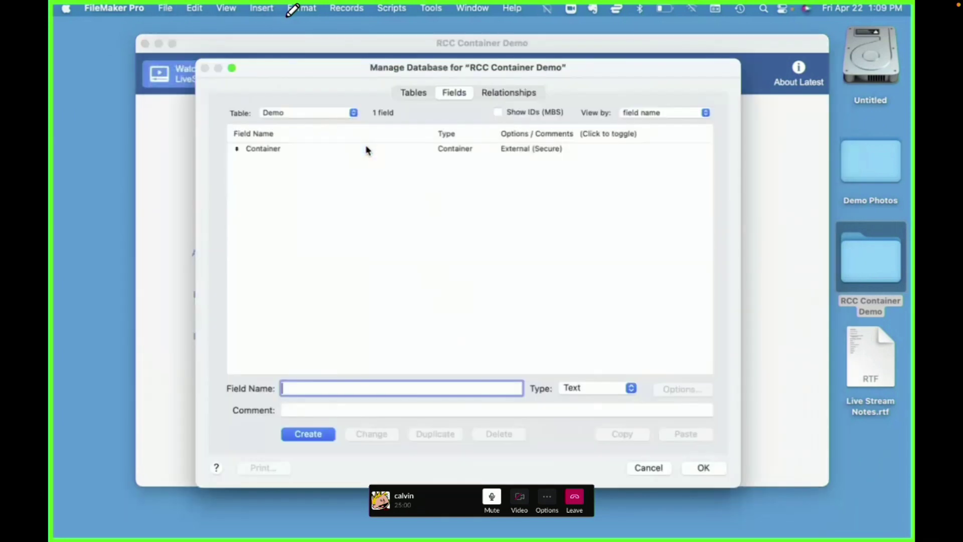
pyautogui.doubleClick(356, 149)
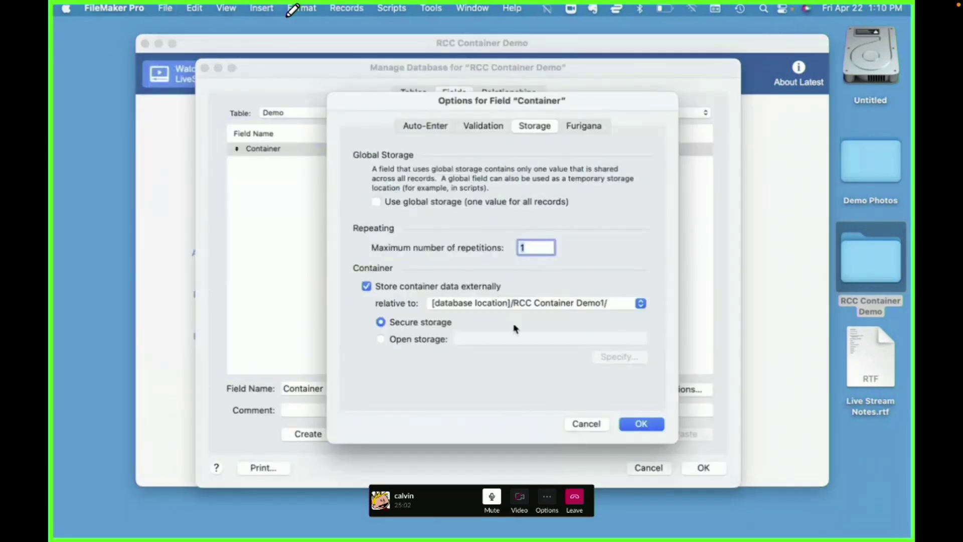
pyautogui.click(530, 305)
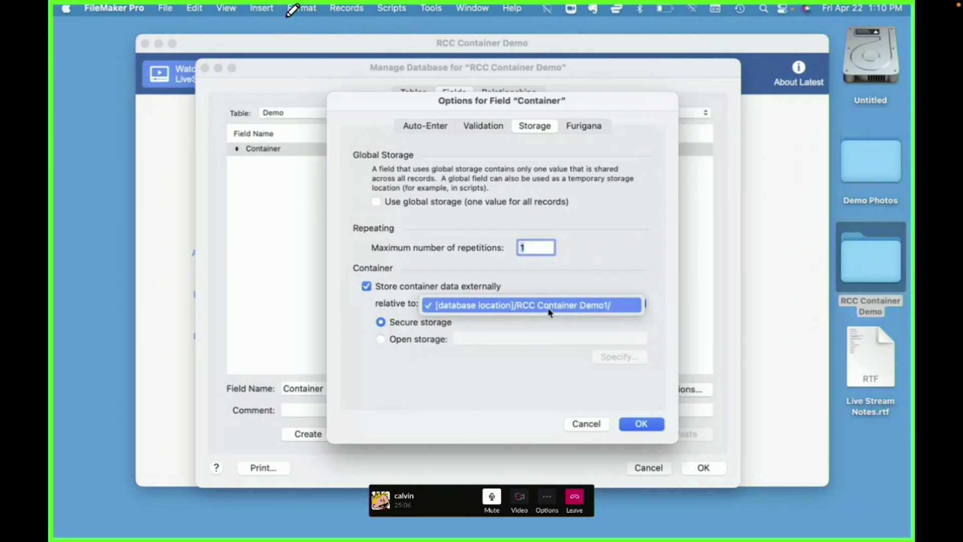
pyautogui.click(477, 310)
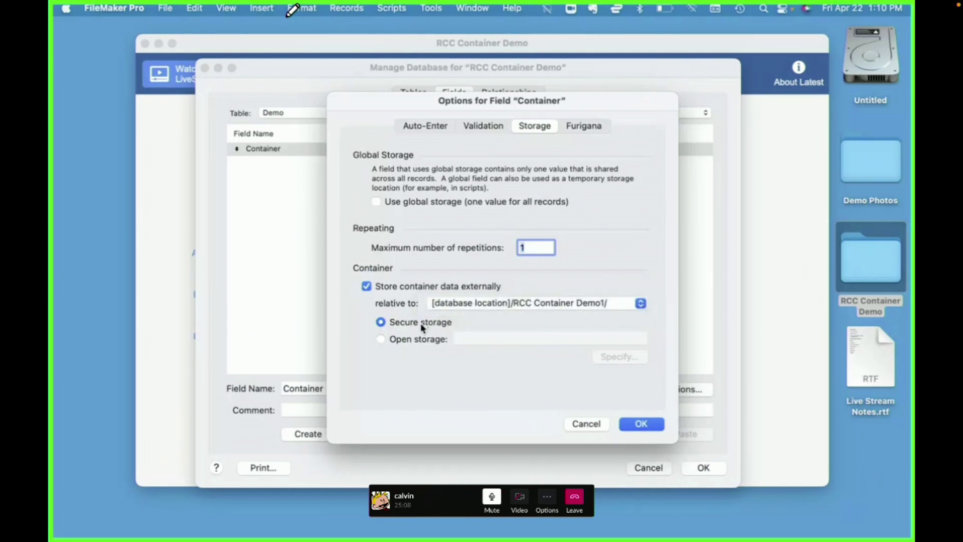
# - Switch the Container field to open storage with the path Photos/ and accept the field options
pyautogui.click(420, 340)
pyautogui.click(417, 322)
pyautogui.click(419, 339)
pyautogui.click(480, 337)
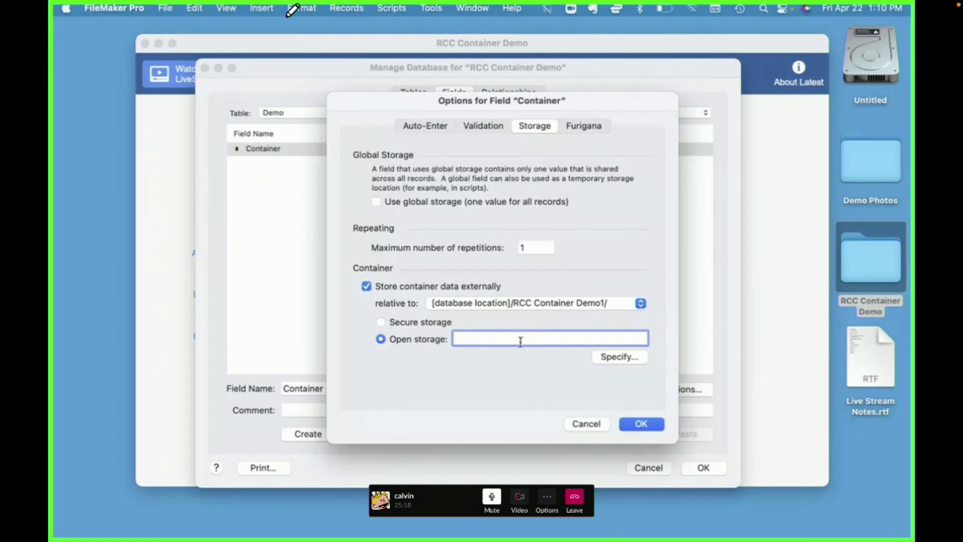
pyautogui.write('Phofo')
pyautogui.press('BackSpace')
pyautogui.write('os/')
pyautogui.click(643, 424)
# - Accept the database definition and transfer the Demo table's Container data to the open storage location
pyautogui.click(702, 468)
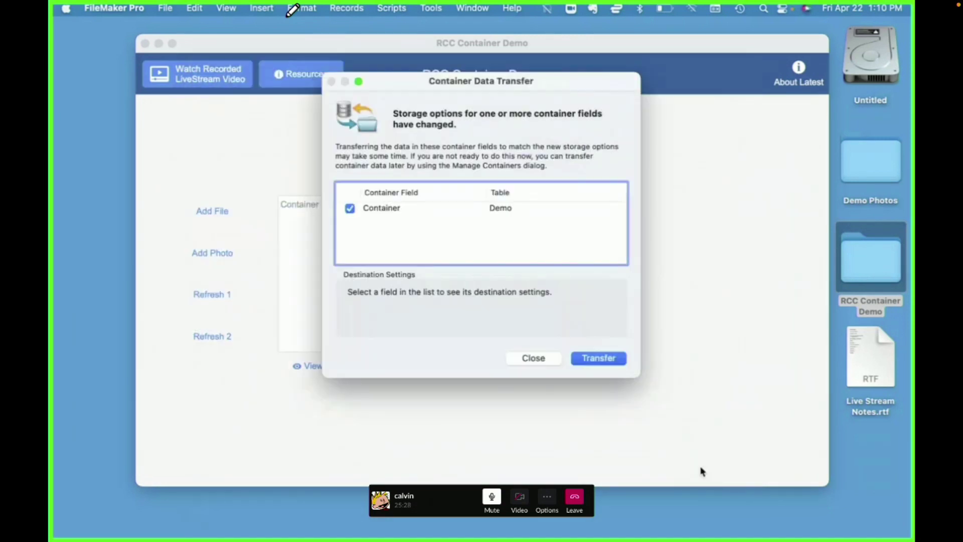
pyautogui.click(594, 365)
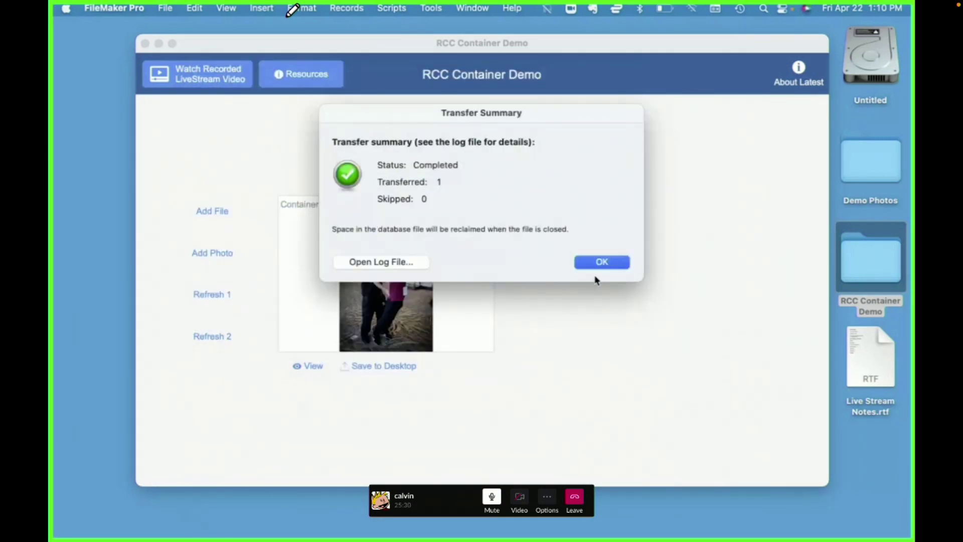
# - Dismiss the transfer summary and, in Finder, expand the Photos folder inside RCC Container Demo1 to inspect its JPEG image
pyautogui.click(603, 261)
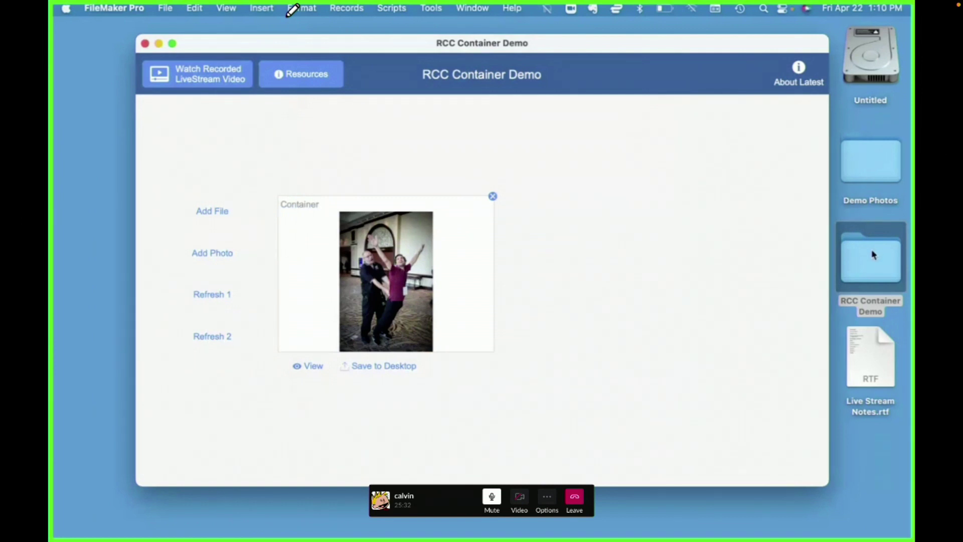
pyautogui.doubleClick(874, 263)
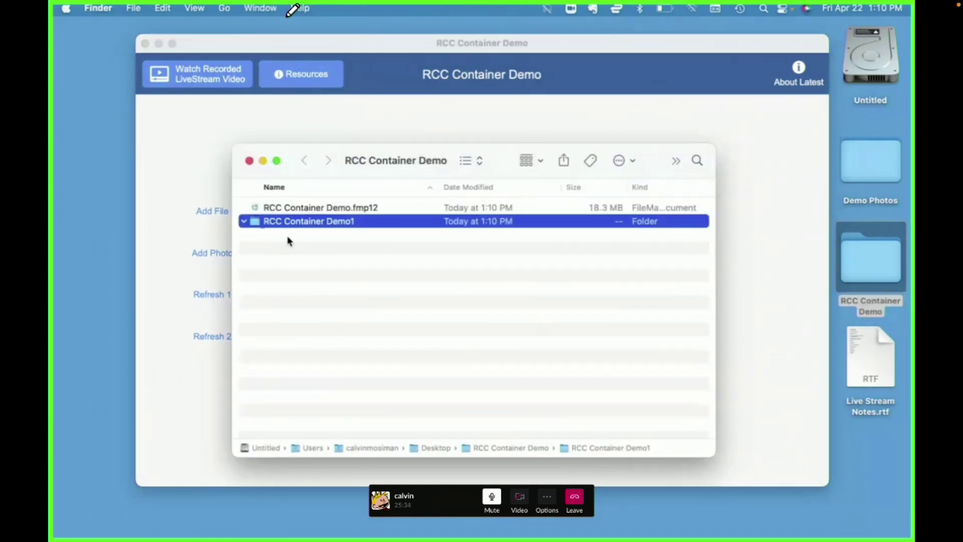
pyautogui.click(304, 238)
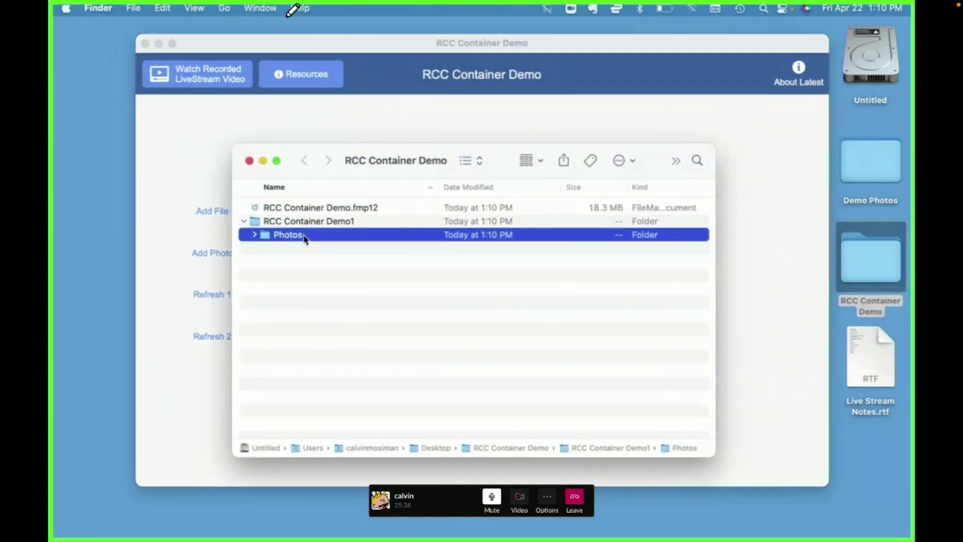
pyautogui.press('Right')
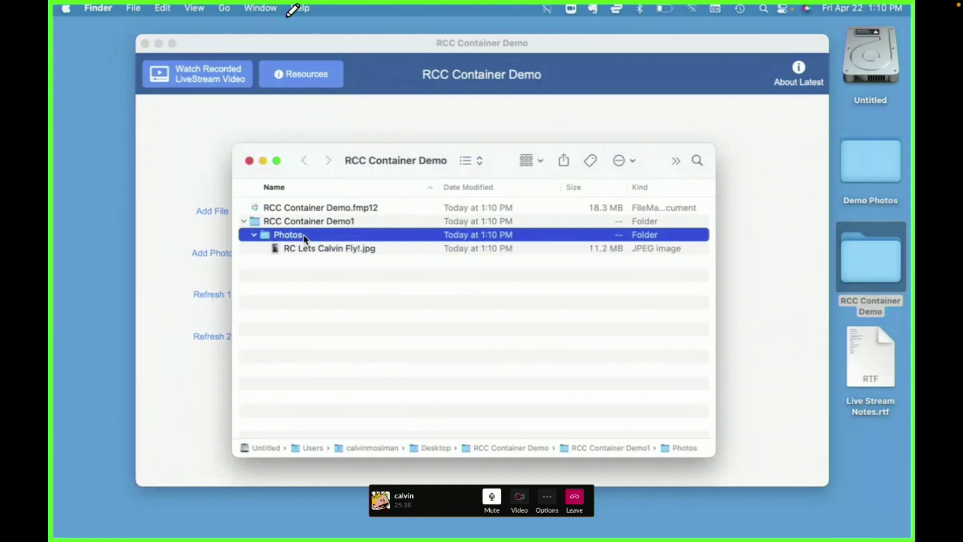
pyautogui.click(301, 253)
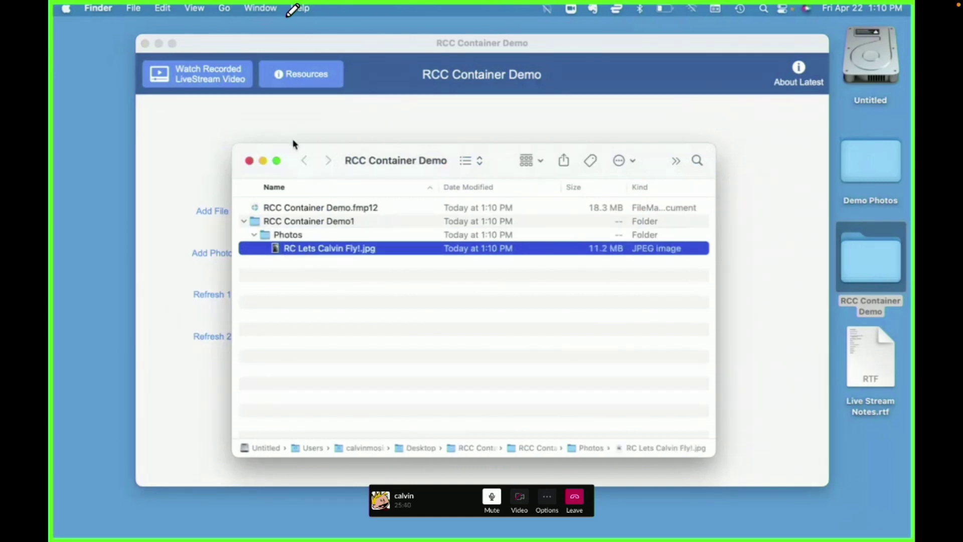
# - Narrow the FileMaker window, move the RCC Container Demo Finder window beside it and select the Photos folder
pyautogui.click(221, 110)
pyautogui.click(171, 7)
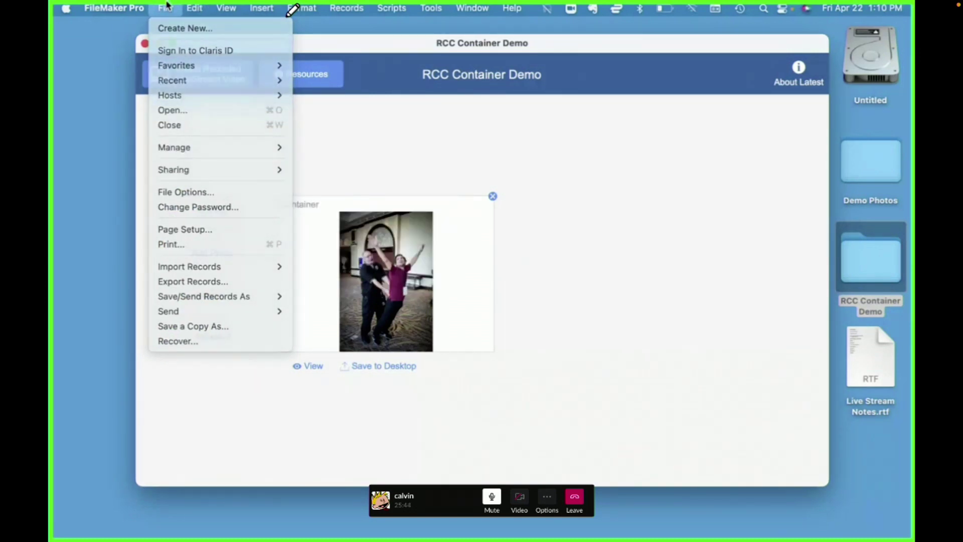
pyautogui.click(352, 29)
pyautogui.moveTo(826, 156); pyautogui.dragTo(470, 173)
pyautogui.click(367, 150)
pyautogui.moveTo(354, 151); pyautogui.dragTo(534, 161)
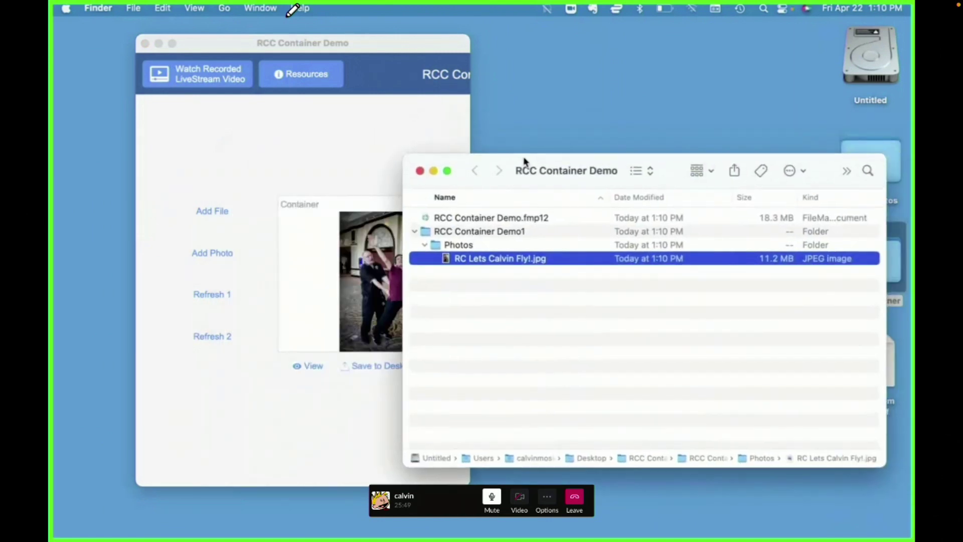
pyautogui.click(453, 245)
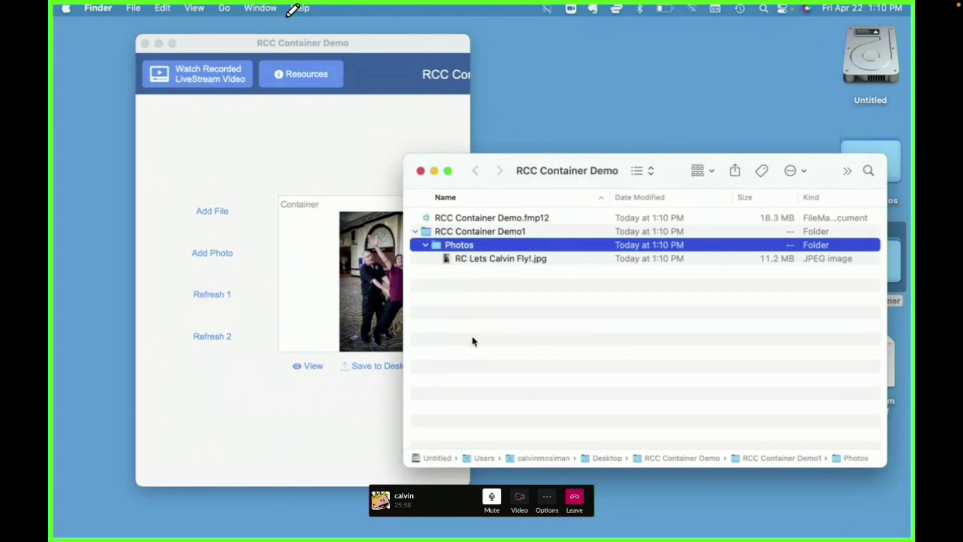
# - Restore the FileMaker window's full width and create a text field named PrimaryKey in the Demo table
pyautogui.click(325, 150)
pyautogui.doubleClick(201, 42)
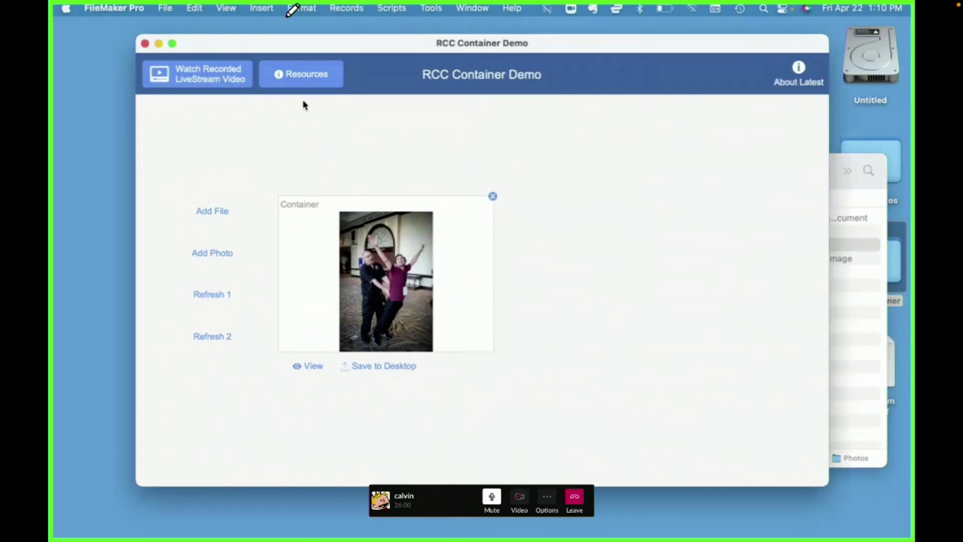
pyautogui.click(169, 8)
pyautogui.moveTo(205, 152)
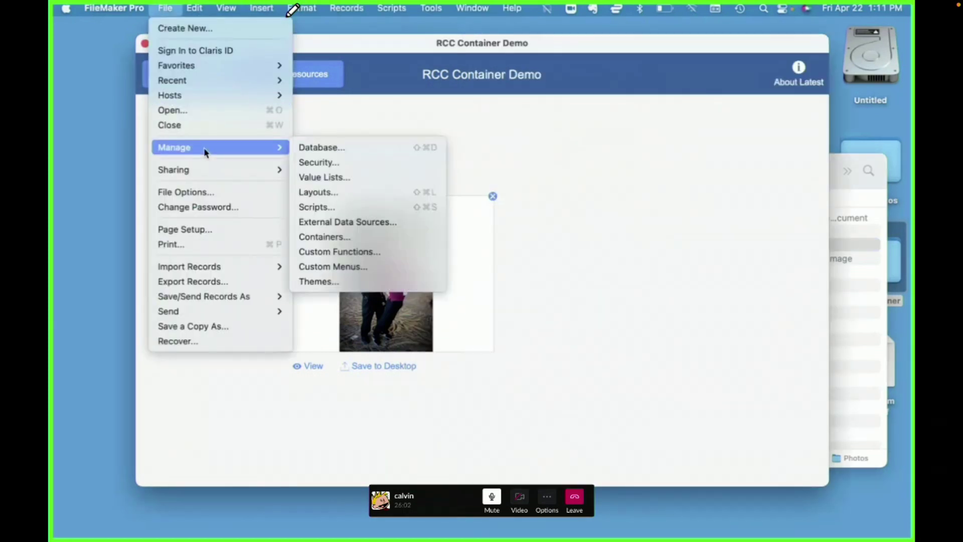
pyautogui.click(515, 129)
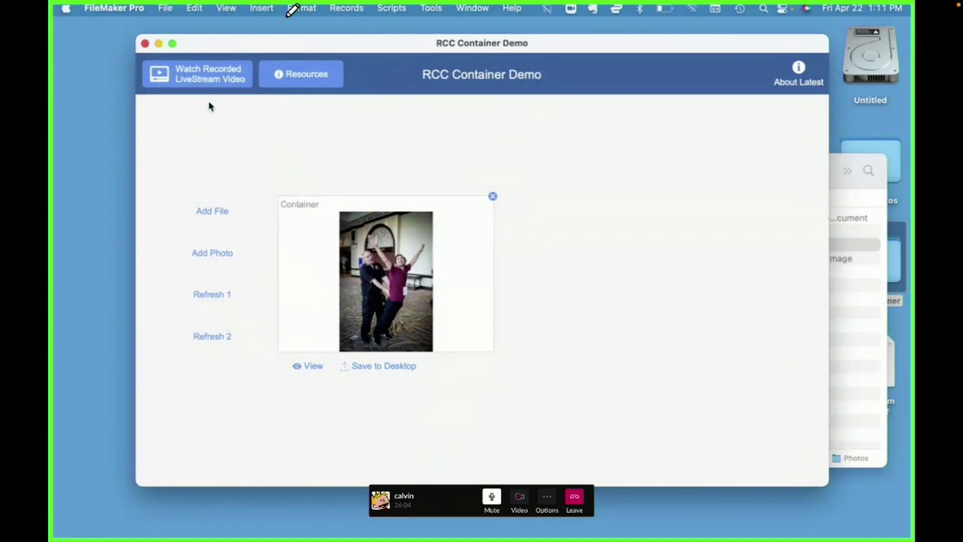
pyautogui.press('super+shift+d')
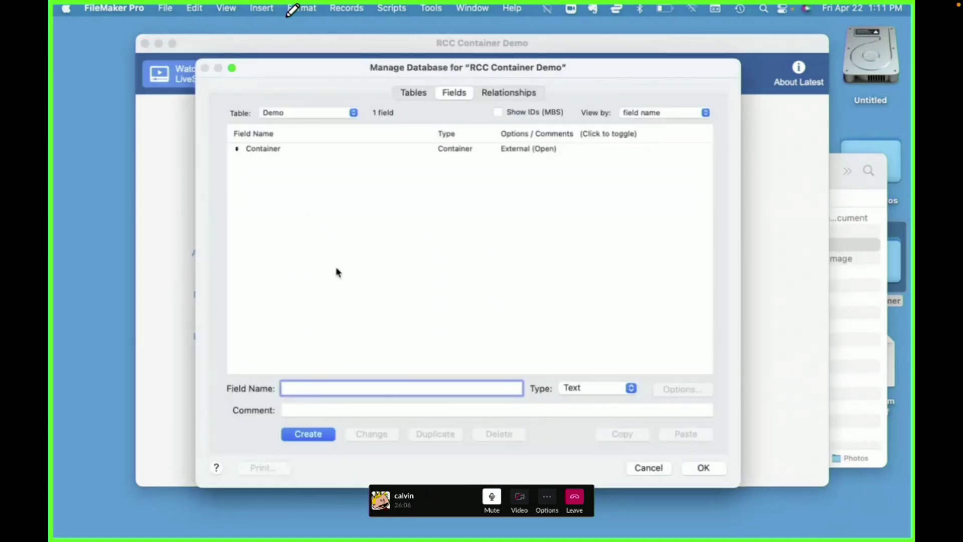
pyautogui.write('Pi')
pyautogui.write('imaryKey')
pyautogui.press('Return')
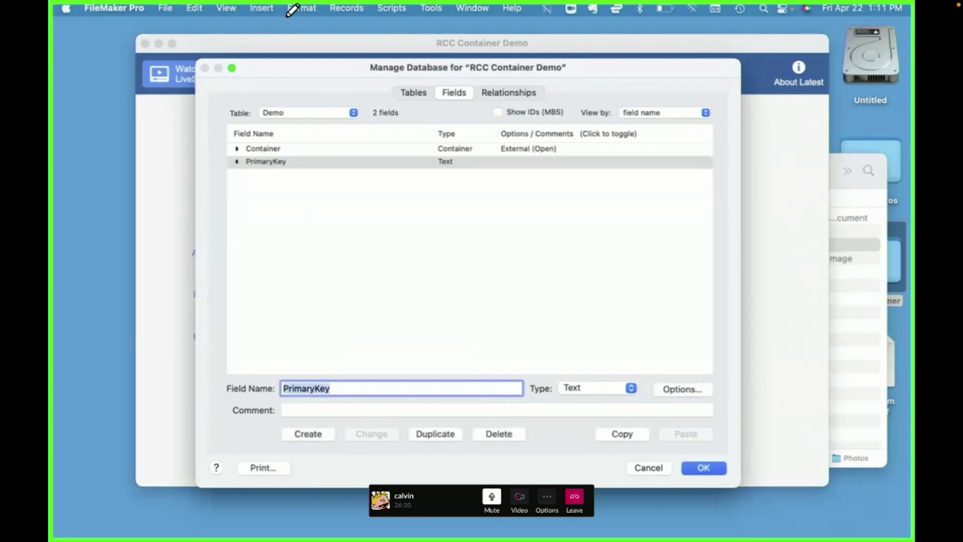
pyautogui.click(702, 468)
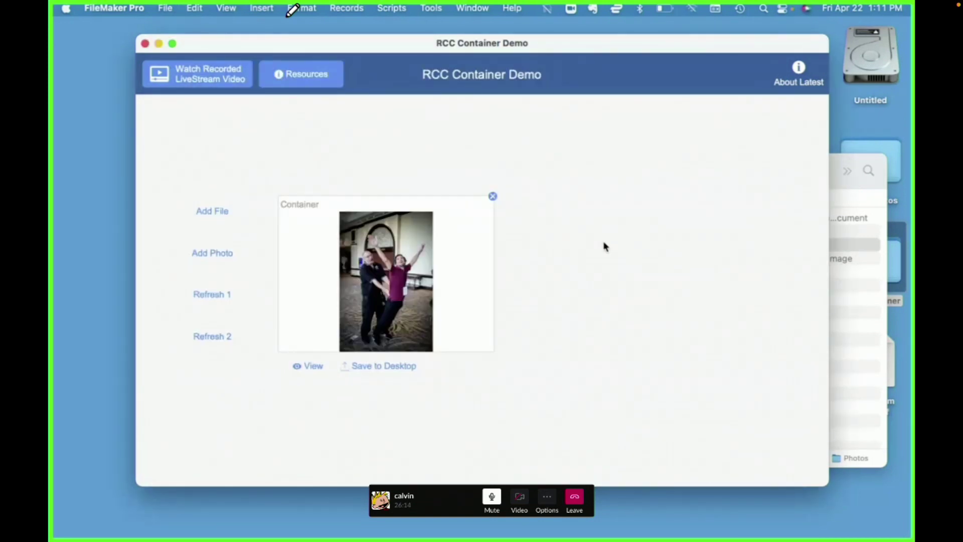
# - Place the PrimaryKey field above the container on the FileMaker Demo layout and return to Browse mode
pyautogui.press('super+l')
pyautogui.moveTo(580, 67); pyautogui.dragTo(549, 202)
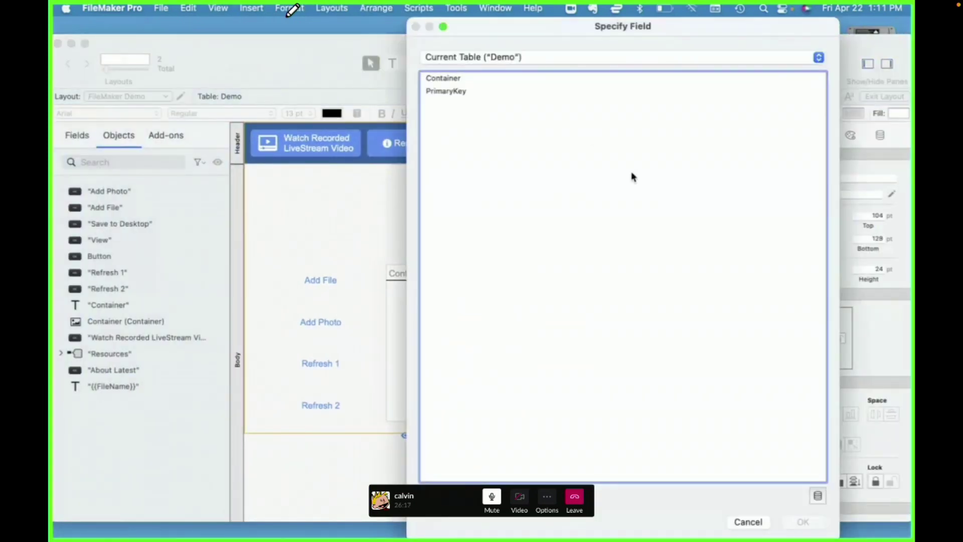
pyautogui.doubleClick(447, 92)
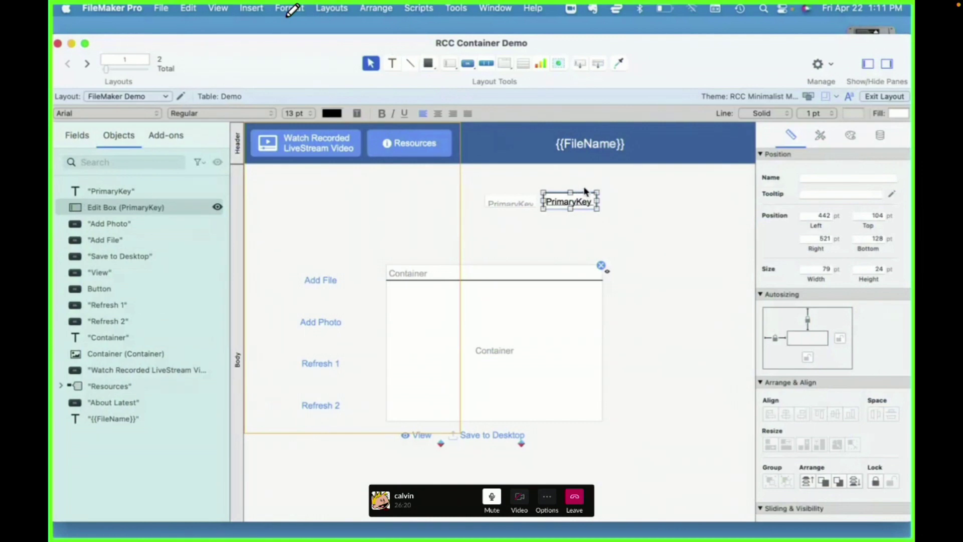
pyautogui.press('super+b')
# - Enter REC0001 in the current record's PrimaryKey field and commit the record
pyautogui.click(450, 184)
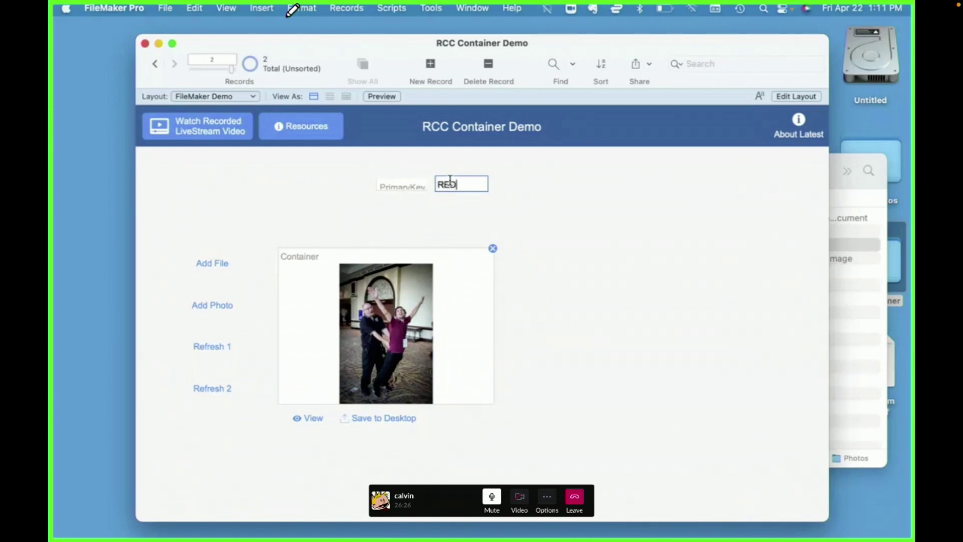
pyautogui.write('REC0001')
pyautogui.click(595, 219)
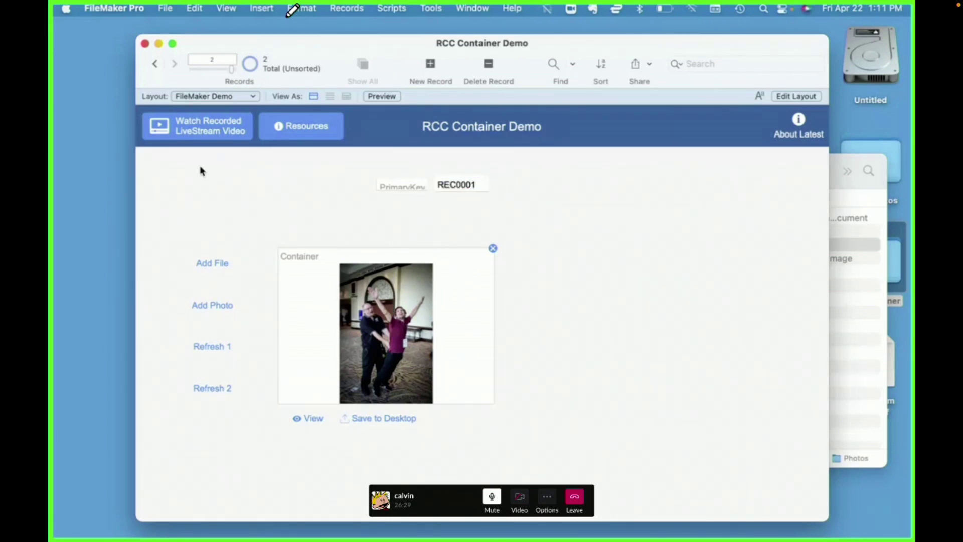
# - Open the storage options of the Demo table's Container field and view its open storage path calculation without changing it
pyautogui.click(168, 7)
pyautogui.moveTo(190, 153)
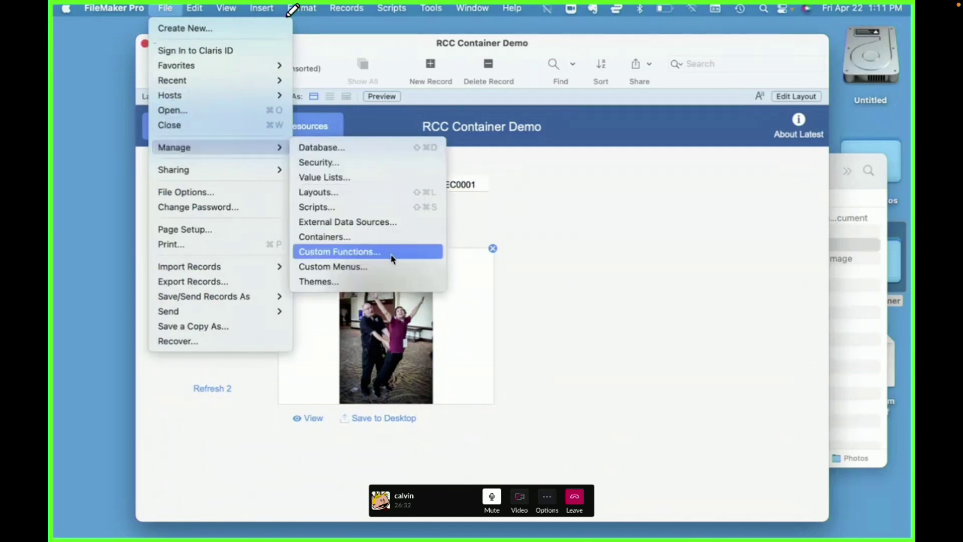
pyautogui.click(396, 148)
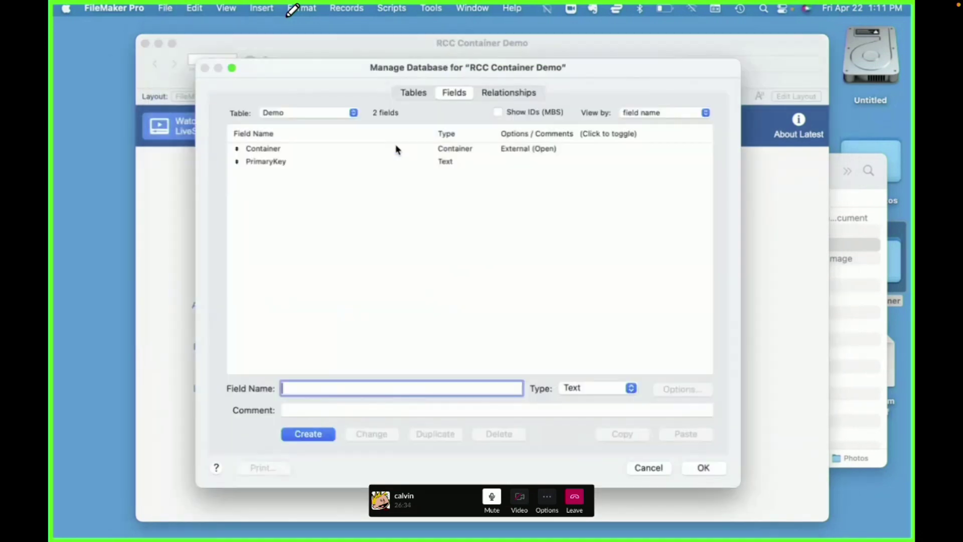
pyautogui.doubleClick(337, 149)
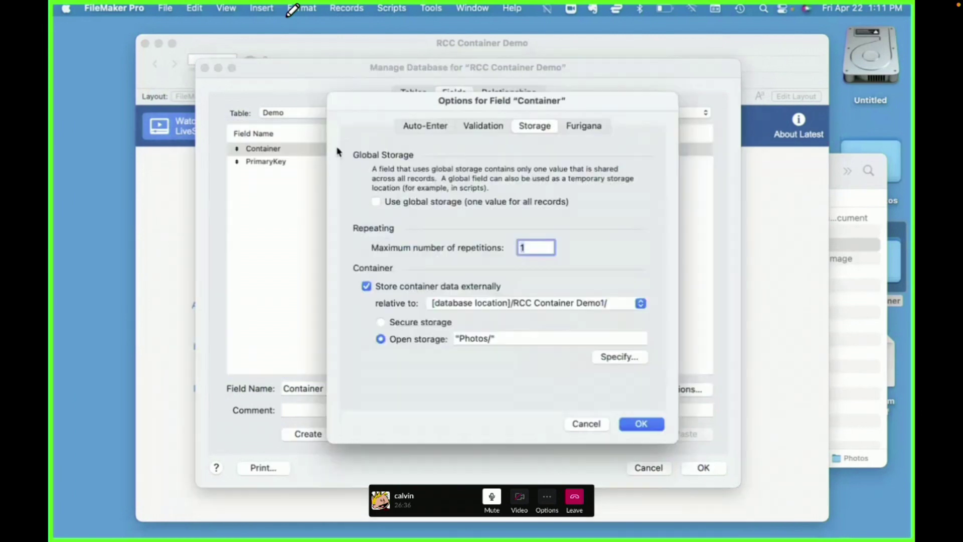
pyautogui.click(619, 357)
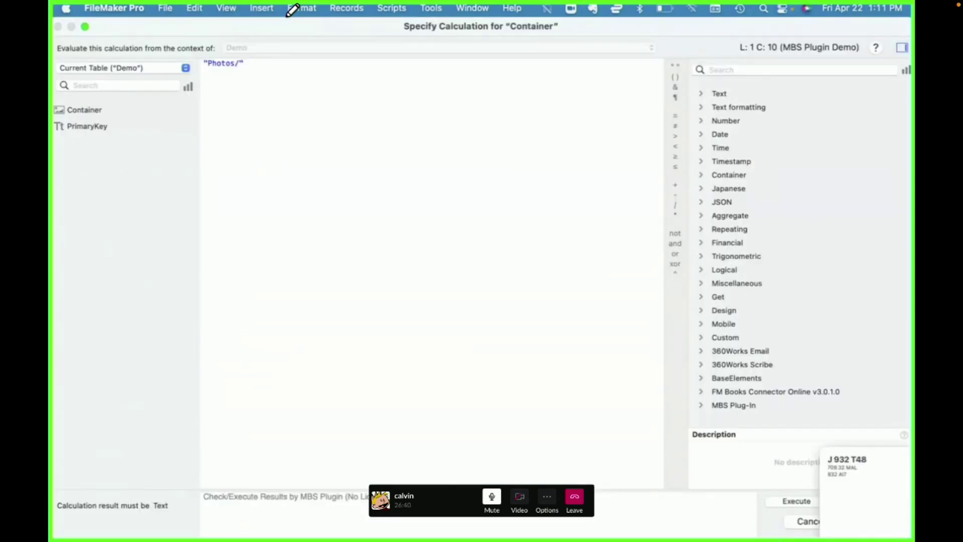
pyautogui.click(811, 522)
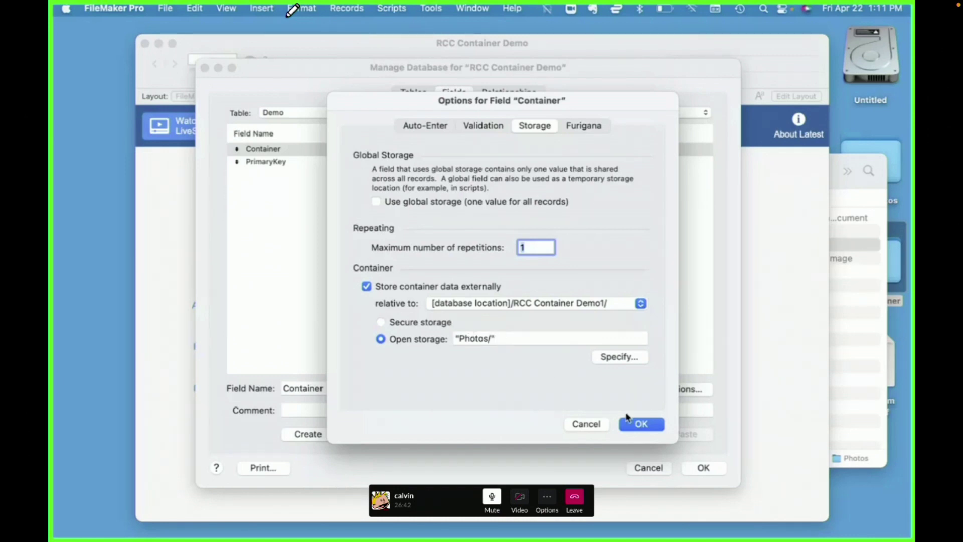
# - Append the PrimaryKey field and & "/" to the Container field's open storage path calculation and try to accept it
pyautogui.click(633, 358)
pyautogui.click(372, 179)
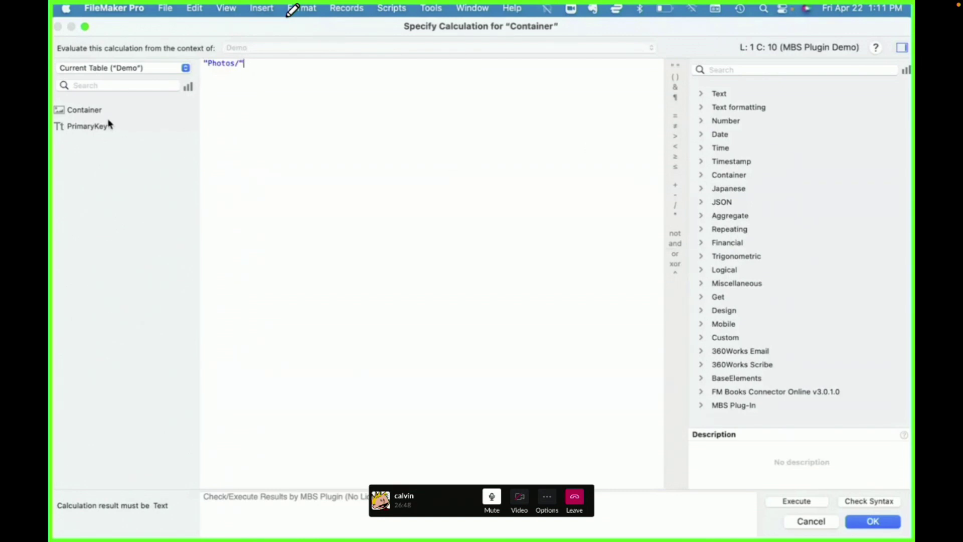
pyautogui.doubleClick(82, 129)
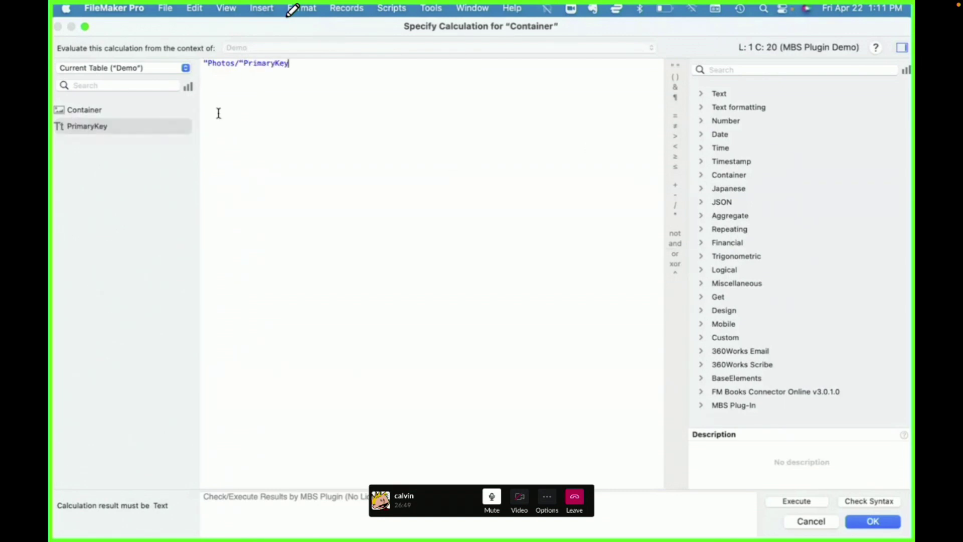
pyautogui.click(675, 87)
pyautogui.click(676, 65)
pyautogui.write('/')
pyautogui.click(873, 521)
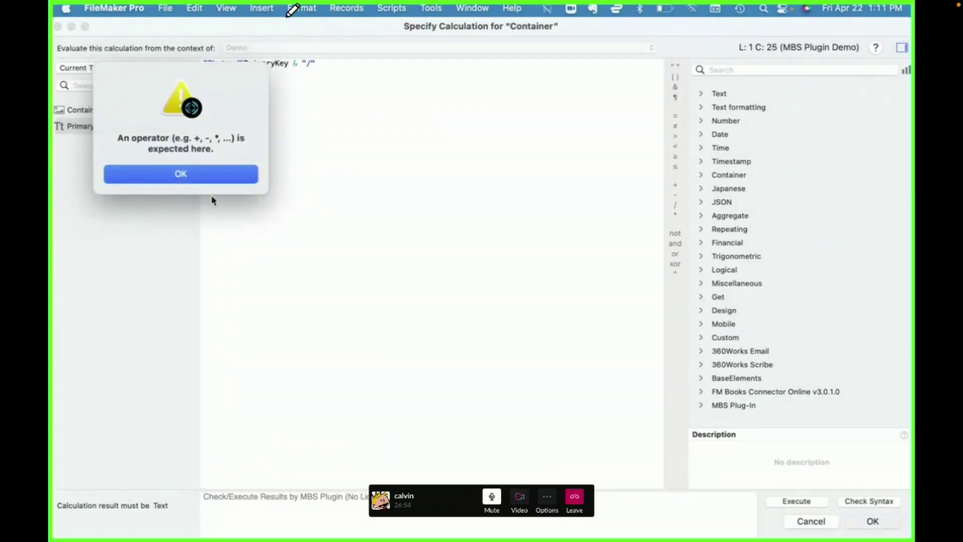
# - Insert the missing & between "Photos/" and PrimaryKey, then accept the path calculation "Photos/" & PrimaryKey & "/"
pyautogui.click(217, 177)
pyautogui.press('Left')
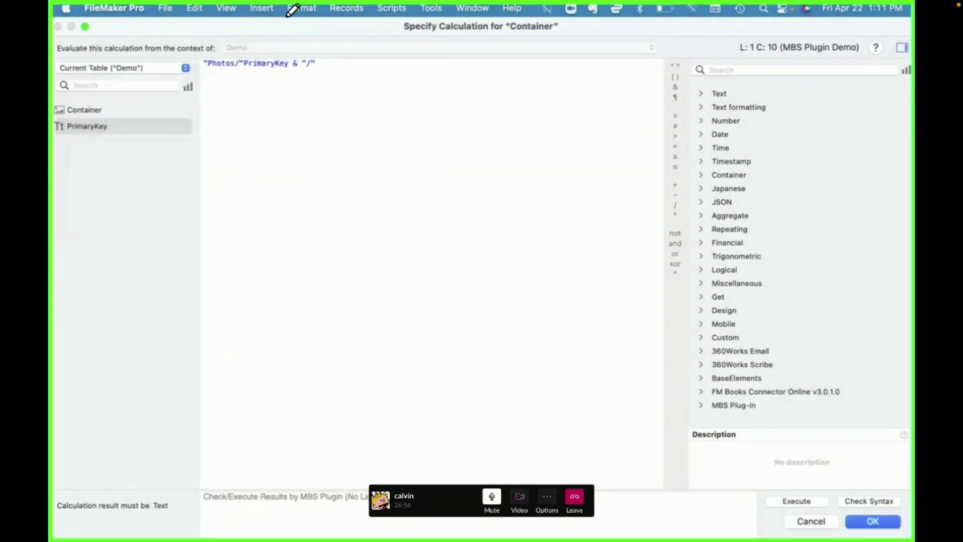
pyautogui.write('&')
pyautogui.click(873, 521)
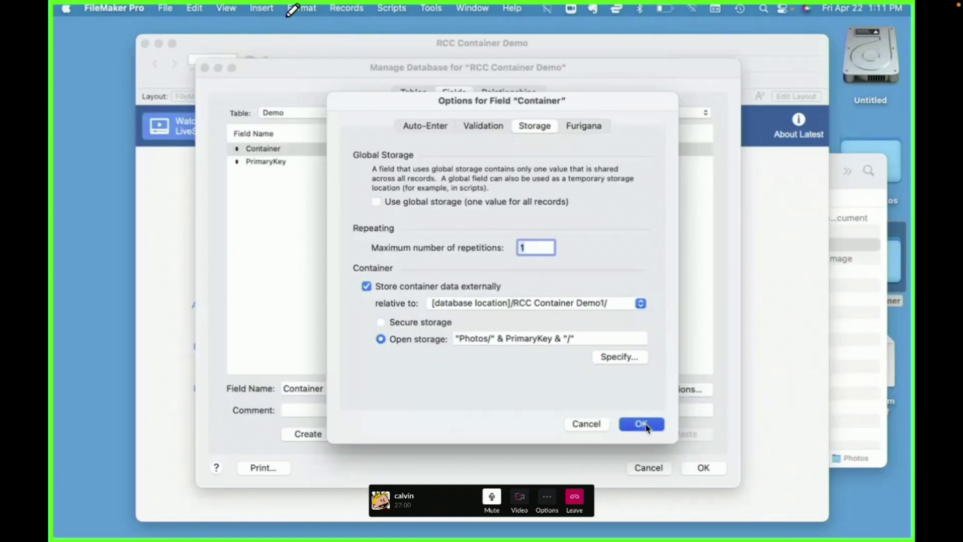
# - Accept the field options and database definition, then transfer the Demo table's Container data to the record-specific Photos subfolder
pyautogui.click(647, 428)
pyautogui.click(692, 467)
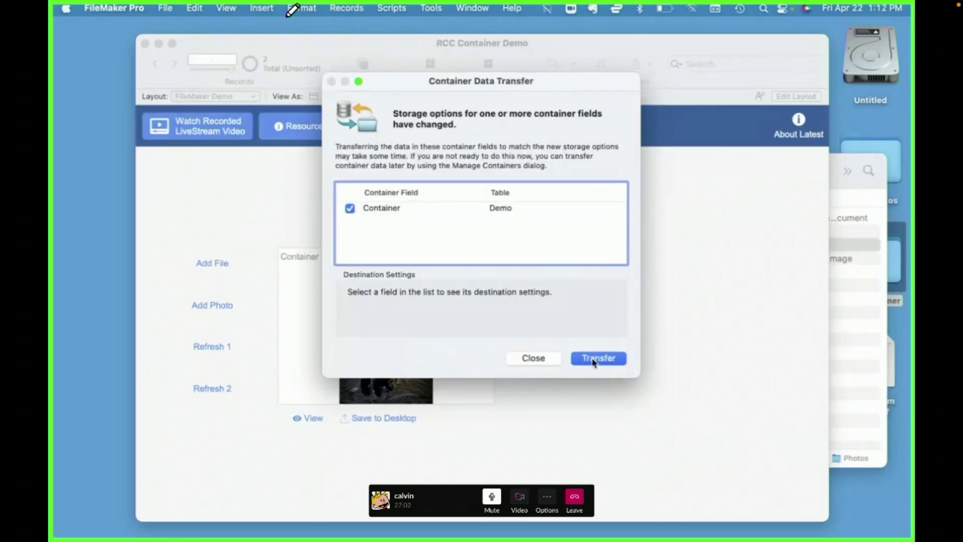
pyautogui.click(593, 361)
pyautogui.click(601, 264)
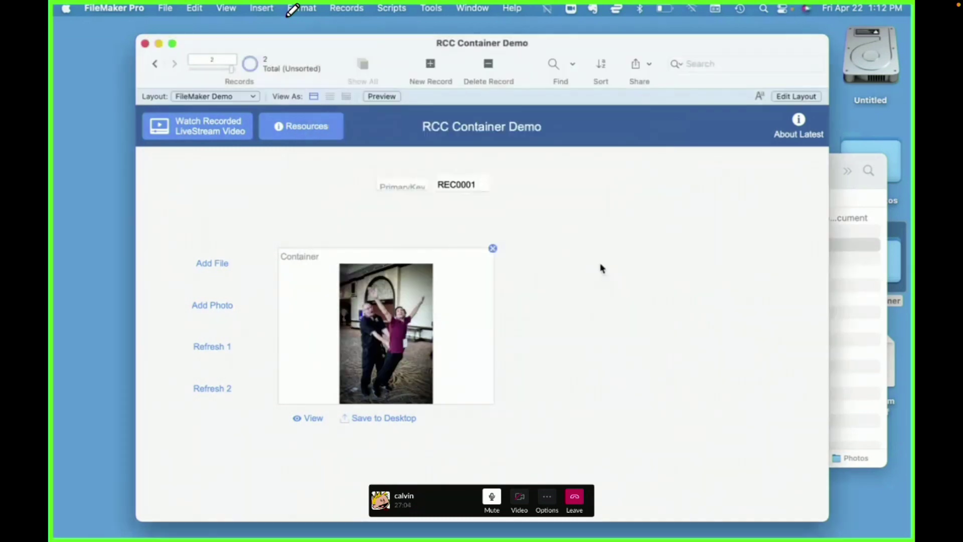
# - Switch to the RCC Container Demo window in Finder and inspect the REC0001 folder inside Photos
pyautogui.click(858, 302)
pyautogui.click(483, 265)
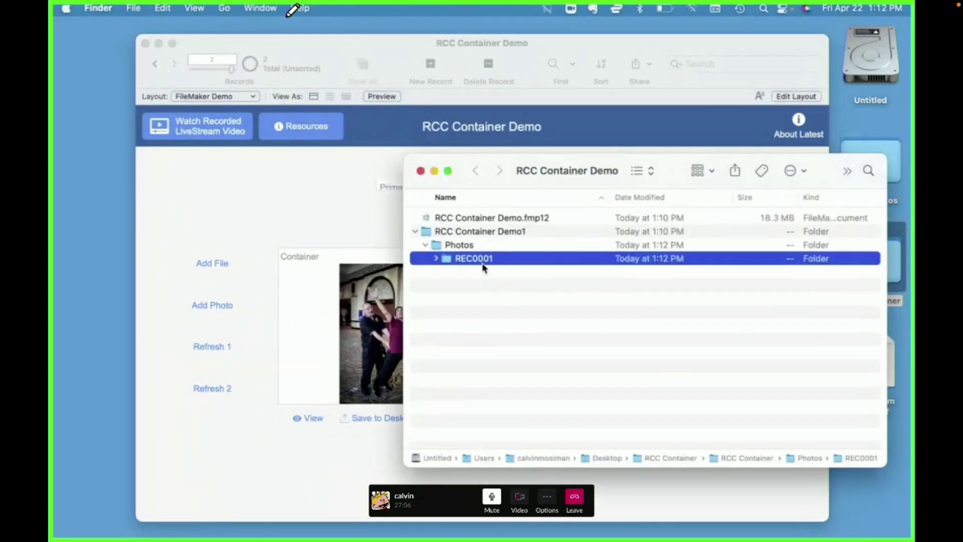
pyautogui.press('Down')
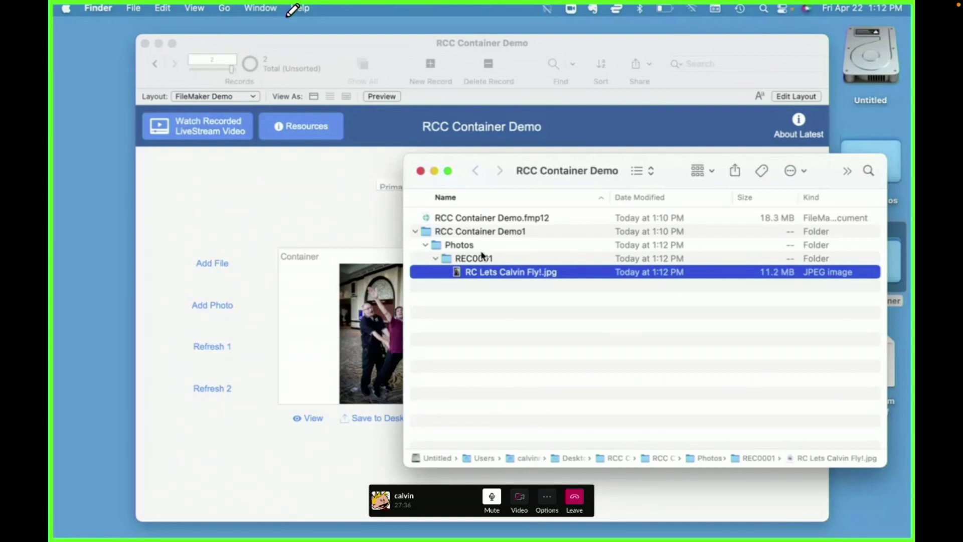
# - Collapse the REC0001, Photos and RCC Container Demo1 folders in Finder
pyautogui.press('Left')
pyautogui.press('Left')
pyautogui.press('Left')
pyautogui.press('Left')
pyautogui.press('Left')
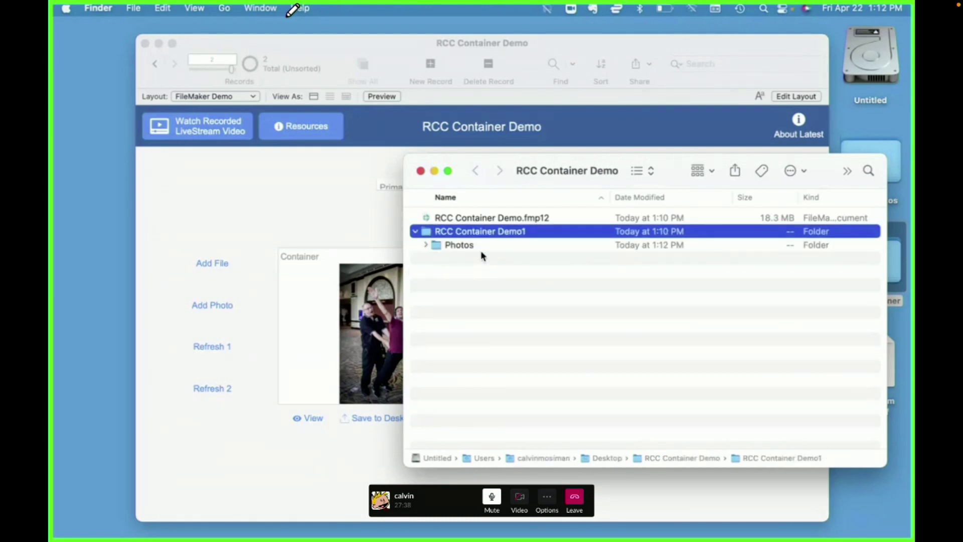
pyautogui.press('Left')
# - Expand RCC Container Demo1, Photos and REC0001 in Finder down to the stored JPEG image and select it
pyautogui.press('Right')
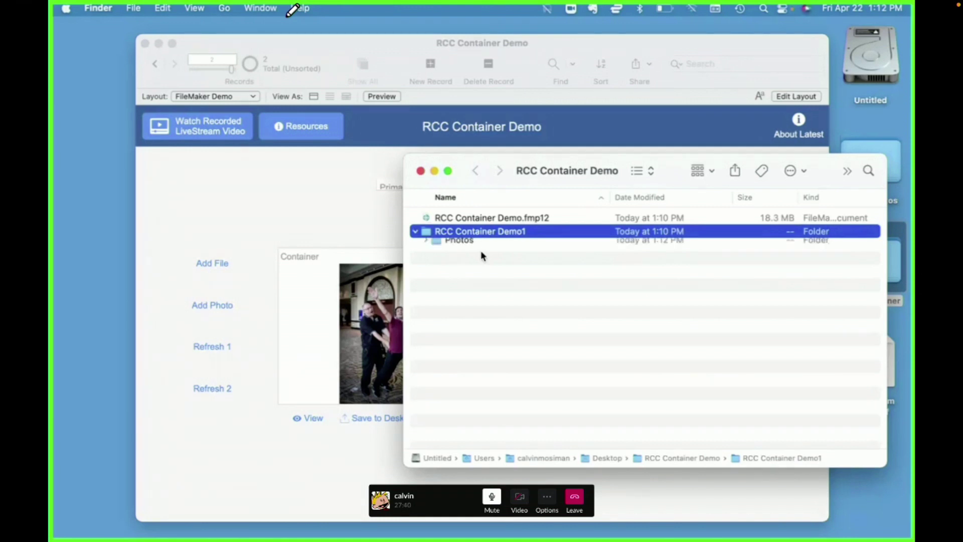
pyautogui.press('Down')
pyautogui.press('Right')
pyautogui.press('Down')
pyautogui.press('Right')
pyautogui.press('Down')
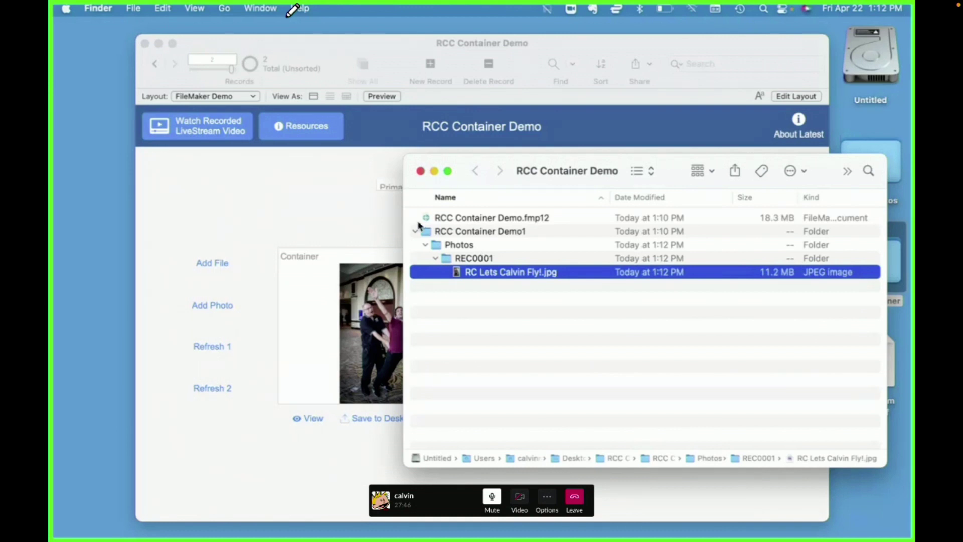
# - Switch back to the RCC Container Demo window in FileMaker Pro
pyautogui.click(286, 198)
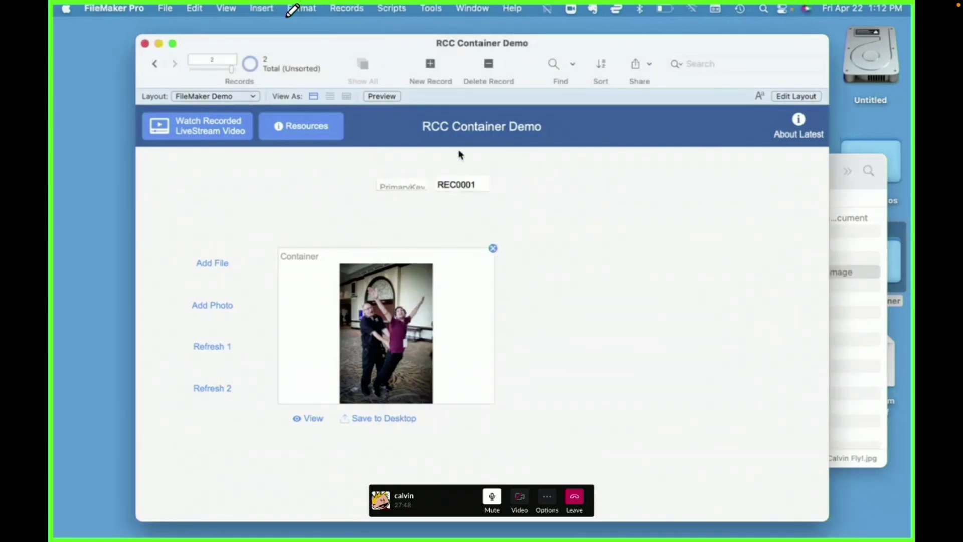
pyautogui.click(164, 9)
pyautogui.press('Escape')
pyautogui.press('super+shift+d')
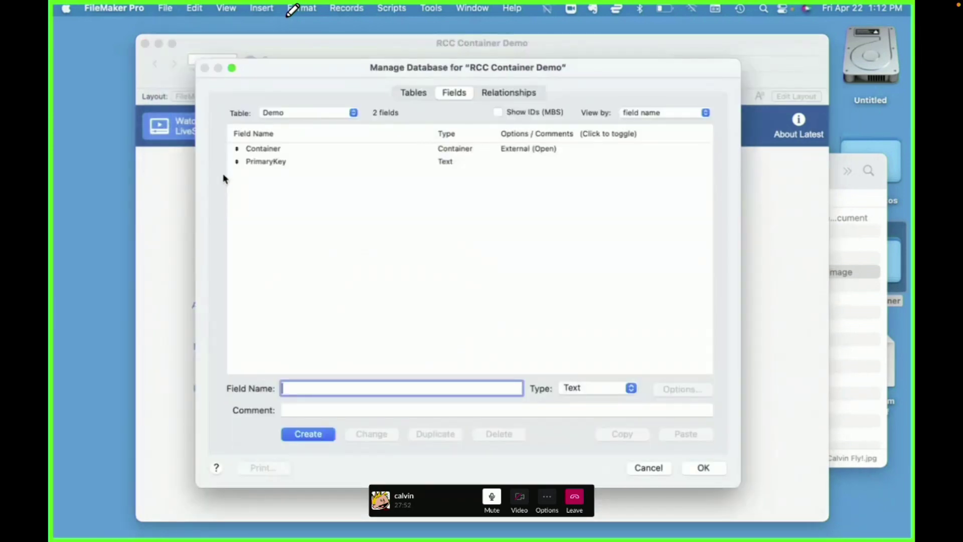
pyautogui.click(647, 467)
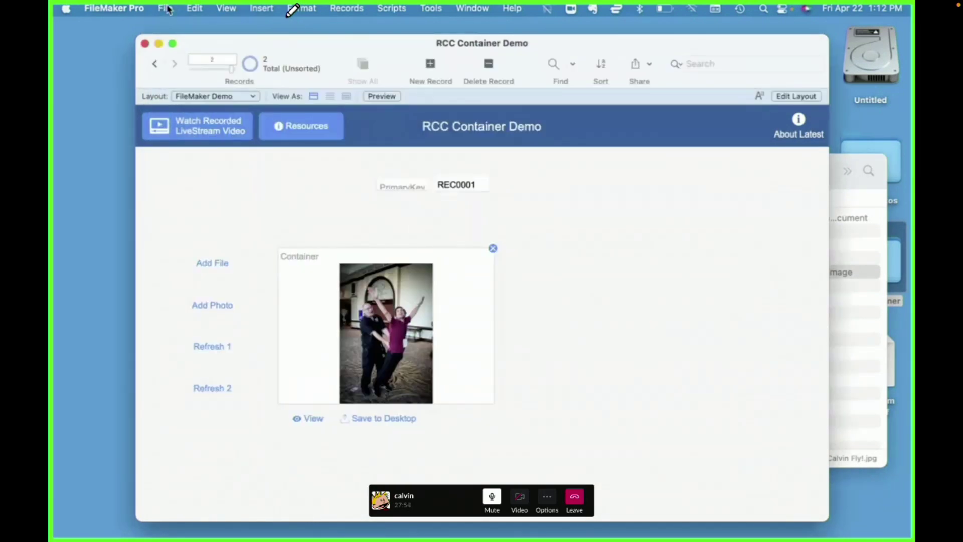
# - Open the Demo table's Container field storage options and compare the open storage path with the stored image in Finder
pyautogui.press('super+shift+d')
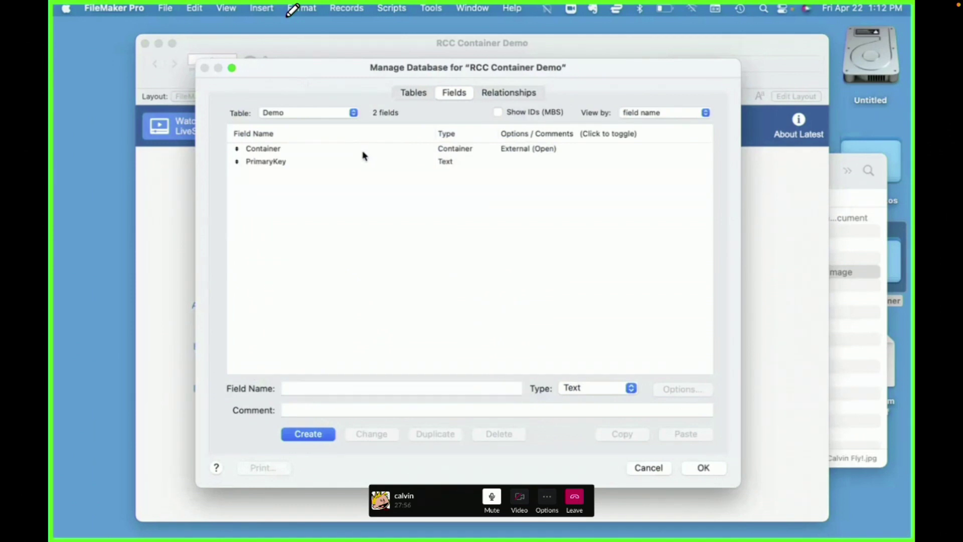
pyautogui.click(363, 151)
pyautogui.doubleClick(364, 150)
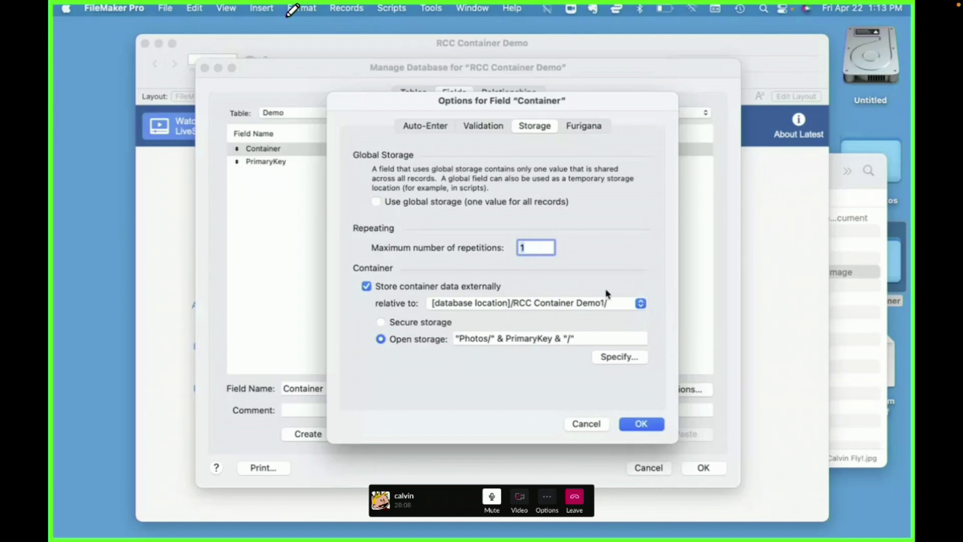
pyautogui.click(593, 339)
pyautogui.click(857, 335)
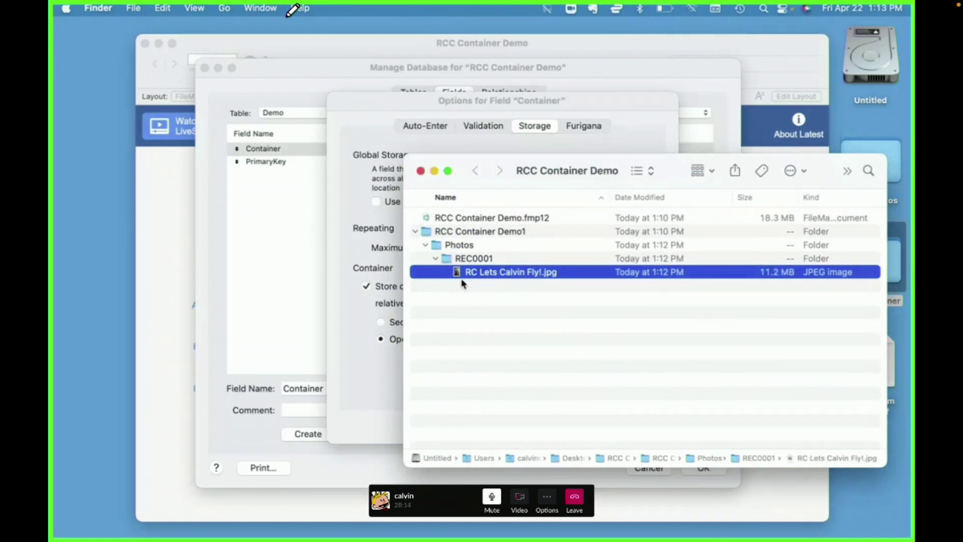
pyautogui.click(366, 294)
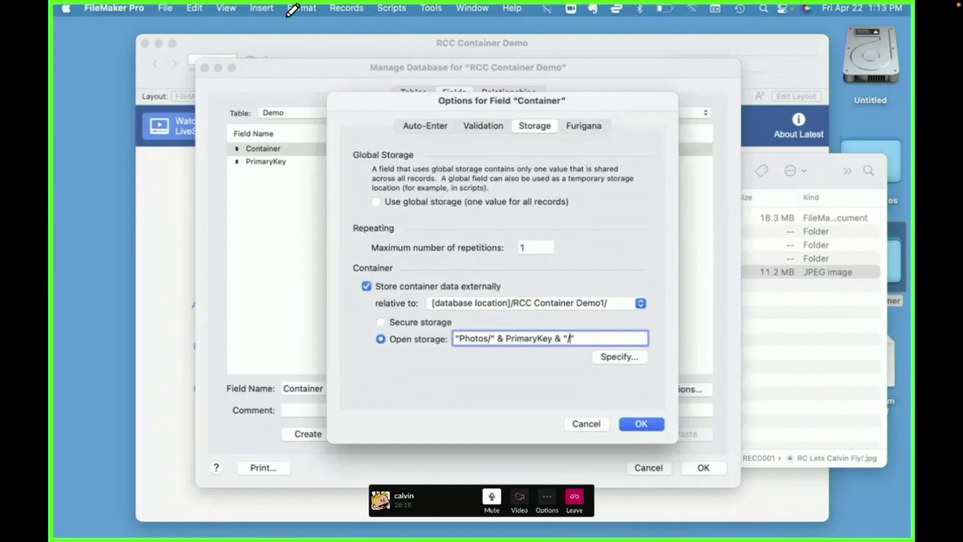
# - Extend the Container field's open storage path to "Photos/" & PrimaryKey & "/photo_:"
pyautogui.write('photo:')
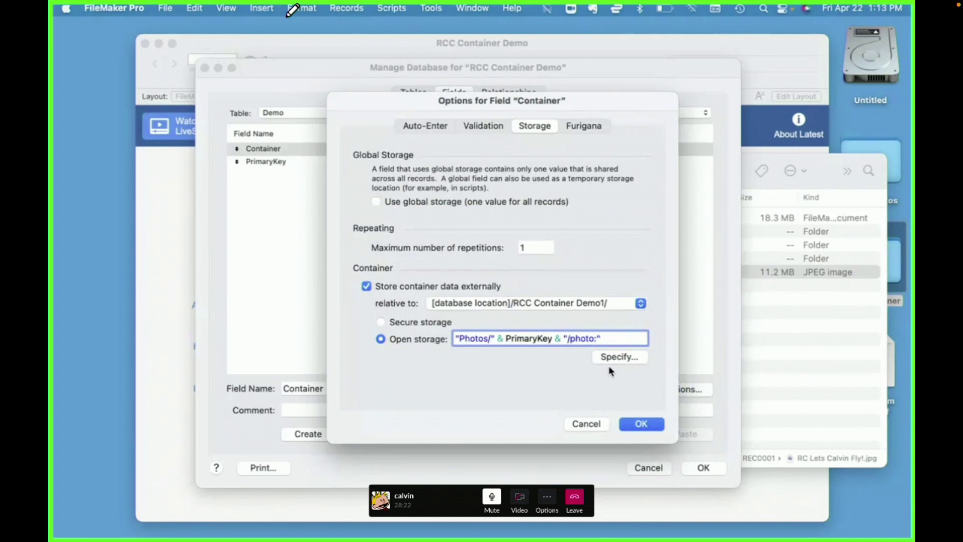
pyautogui.press('BackSpace')
pyautogui.write('_')
# - Accept the field options and database definition, then transfer the Container data to apply the photo_ file name prefix
pyautogui.click(641, 423)
pyautogui.click(716, 470)
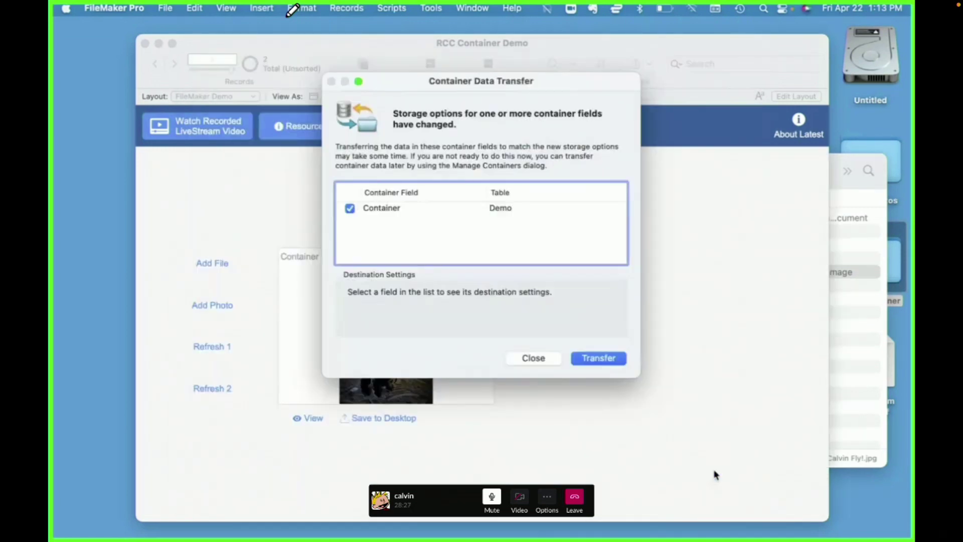
pyautogui.click(597, 358)
pyautogui.click(603, 262)
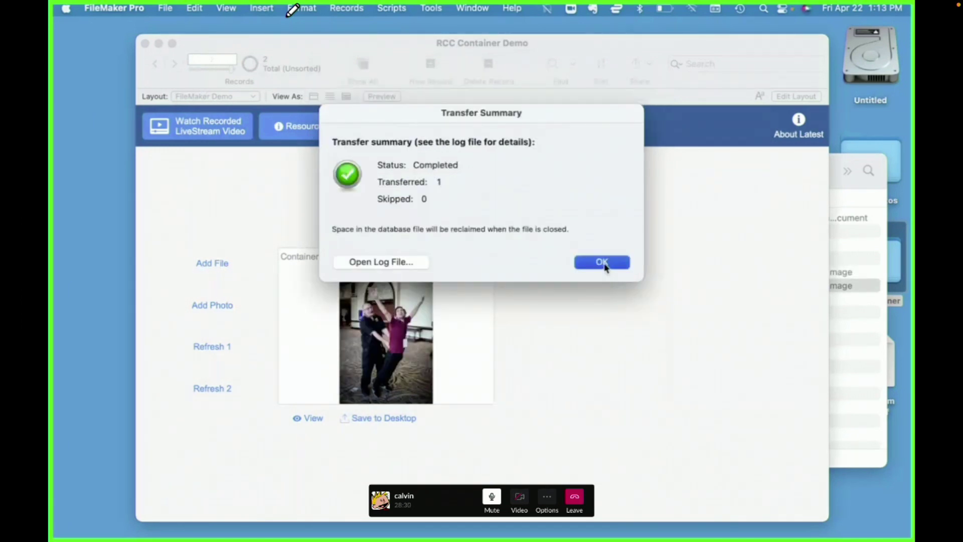
# - Switch to the RCC Container Demo window in Finder and inspect the prefixed JPEG image inside REC0001
pyautogui.click(873, 379)
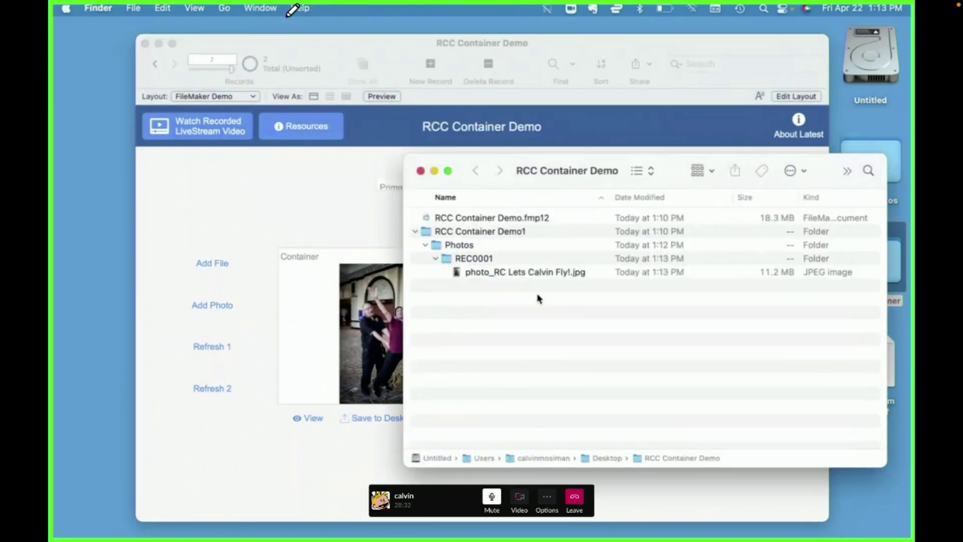
pyautogui.click(541, 276)
pyautogui.press('Up')
pyautogui.moveTo(541, 275); pyautogui.dragTo(541, 276)
pyautogui.press('space')
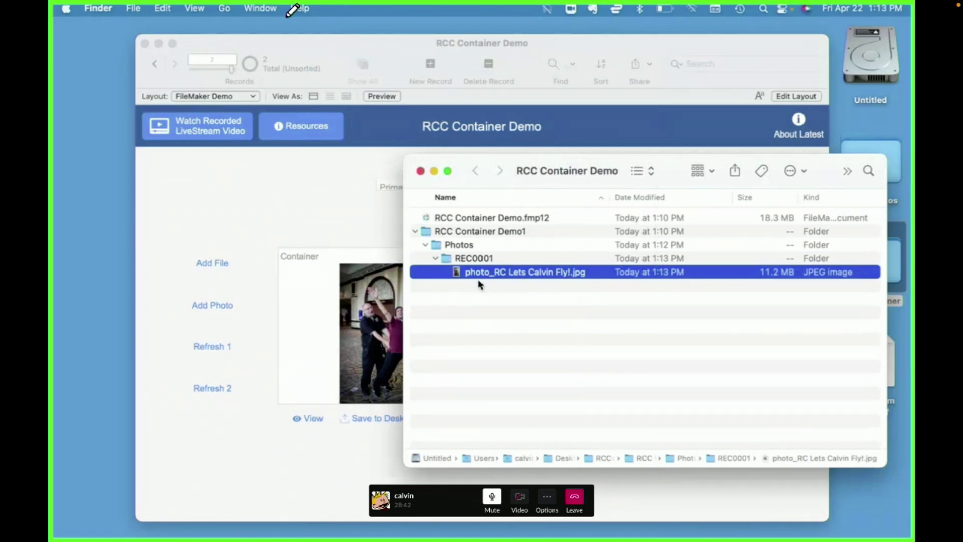
# - Return to FileMaker Pro and open the calculation for the Container field's open storage path
pyautogui.click(353, 193)
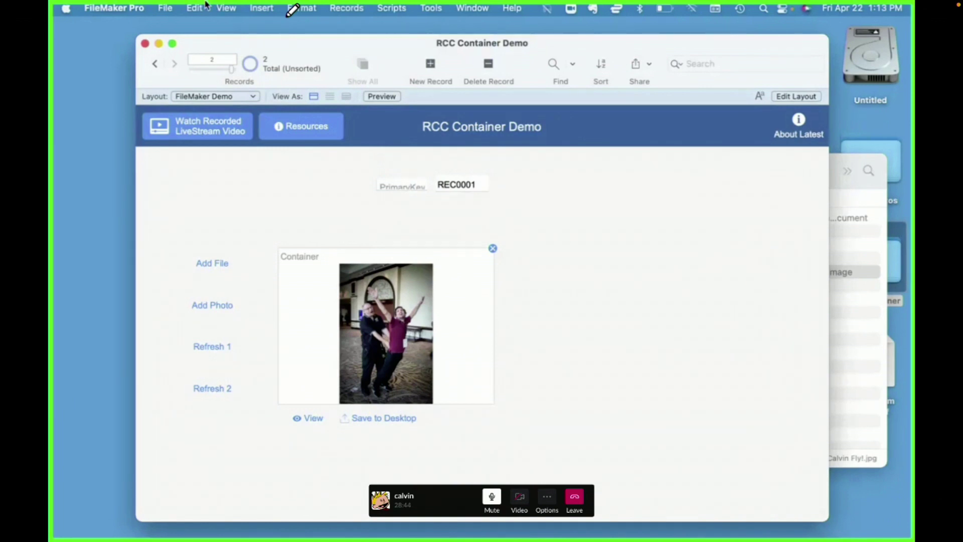
pyautogui.click(171, 8)
pyautogui.moveTo(219, 149)
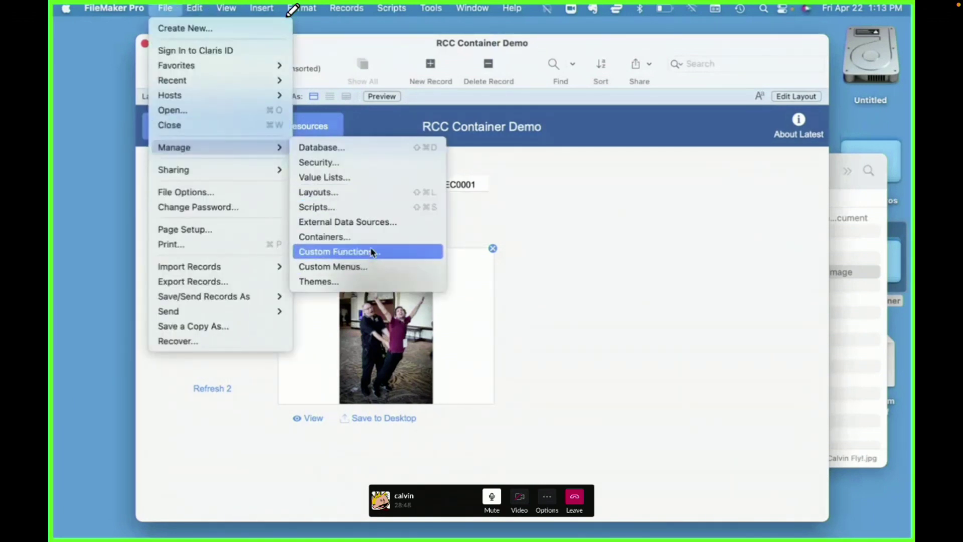
pyautogui.press('shift+super+d')
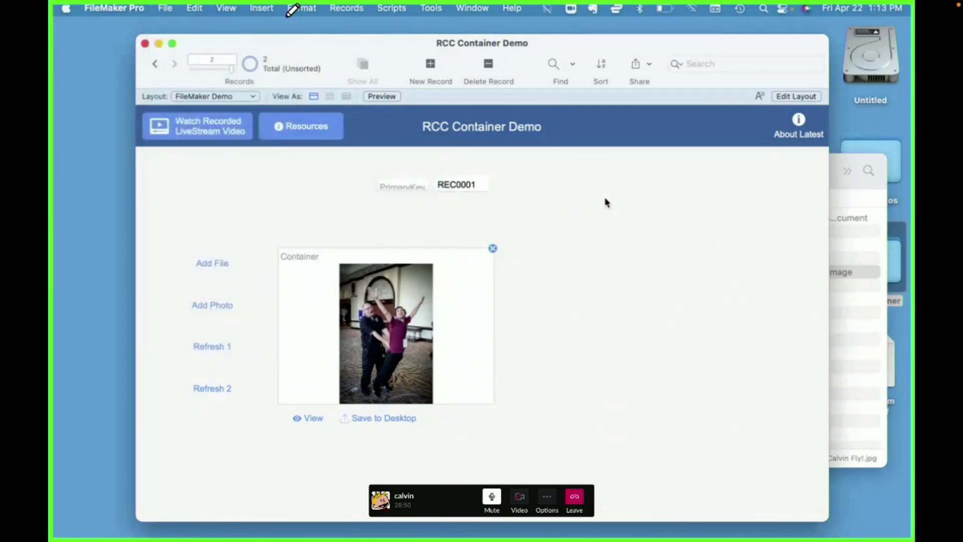
pyautogui.doubleClick(514, 150)
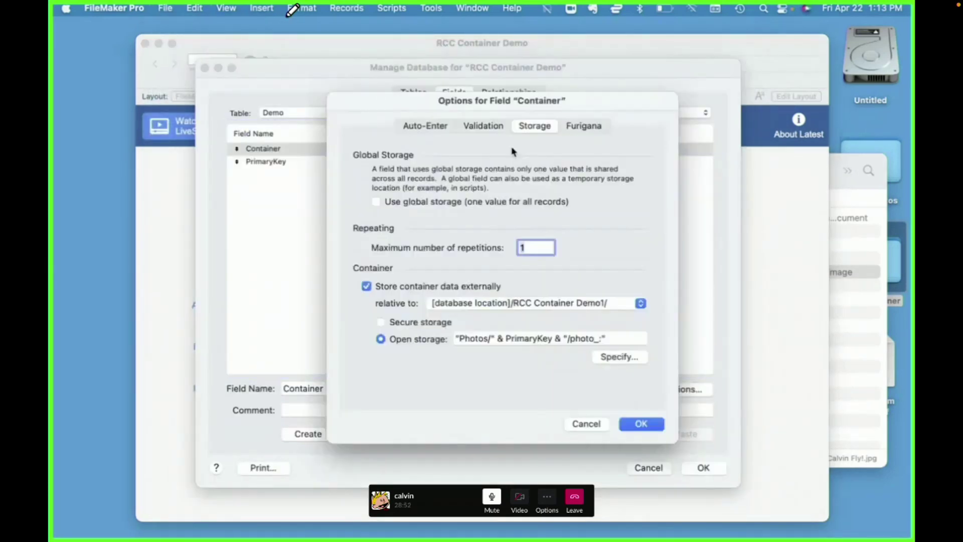
pyautogui.click(620, 357)
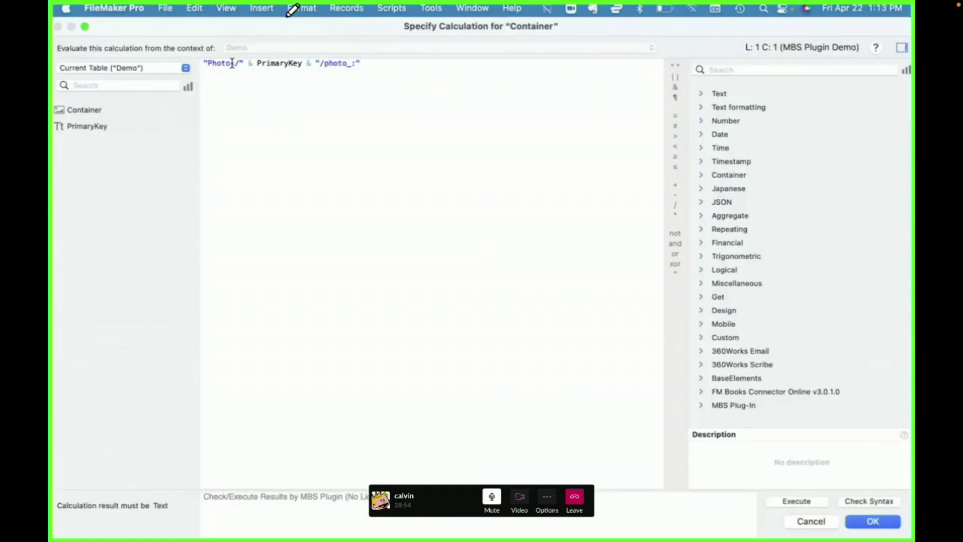
# - Replace the photo prefix with the PrimaryKey field, making the calculation "Photos/" & PrimaryKey & "/" & PrimaryKey & "_:", and accept it
pyautogui.moveTo(347, 64); pyautogui.dragTo(325, 75)
pyautogui.write('""')
pyautogui.press('Left')
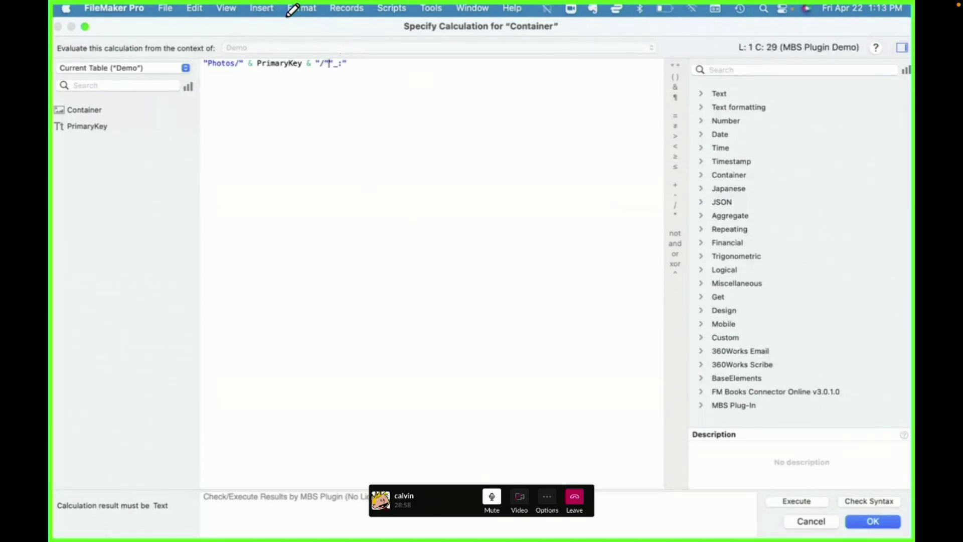
pyautogui.click(675, 86)
pyautogui.click(675, 87)
pyautogui.press('Left')
pyautogui.press('Left')
pyautogui.press('Left')
pyautogui.doubleClick(296, 64)
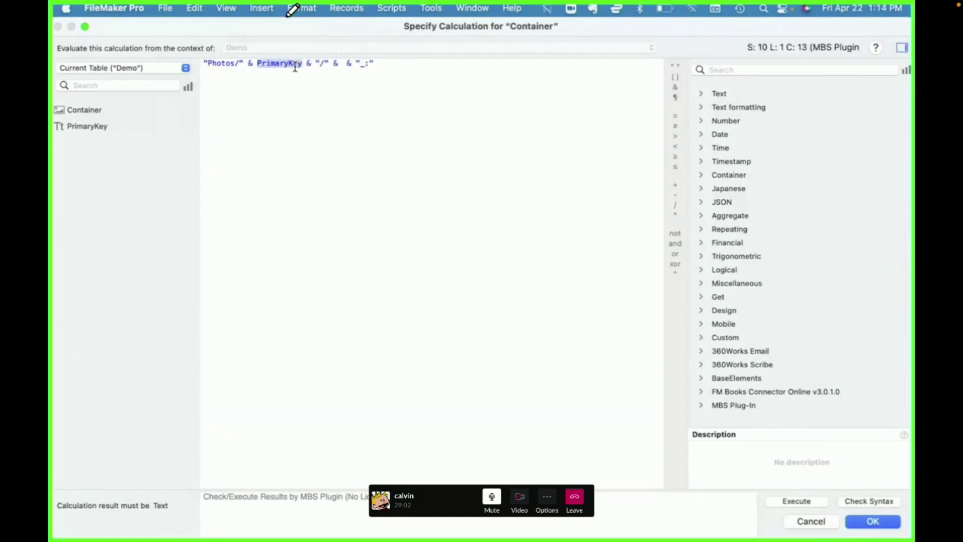
pyautogui.click(341, 64)
pyautogui.write('PrimaryKey')
pyautogui.click(872, 521)
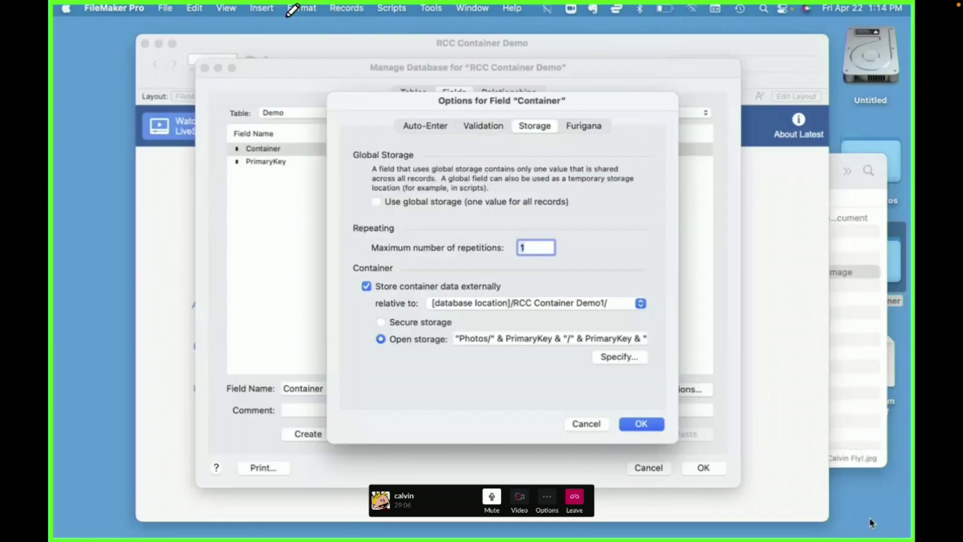
# - Accept the Container options and database definition, then transfer the Container data to apply the PrimaryKey file name prefix
pyautogui.click(648, 424)
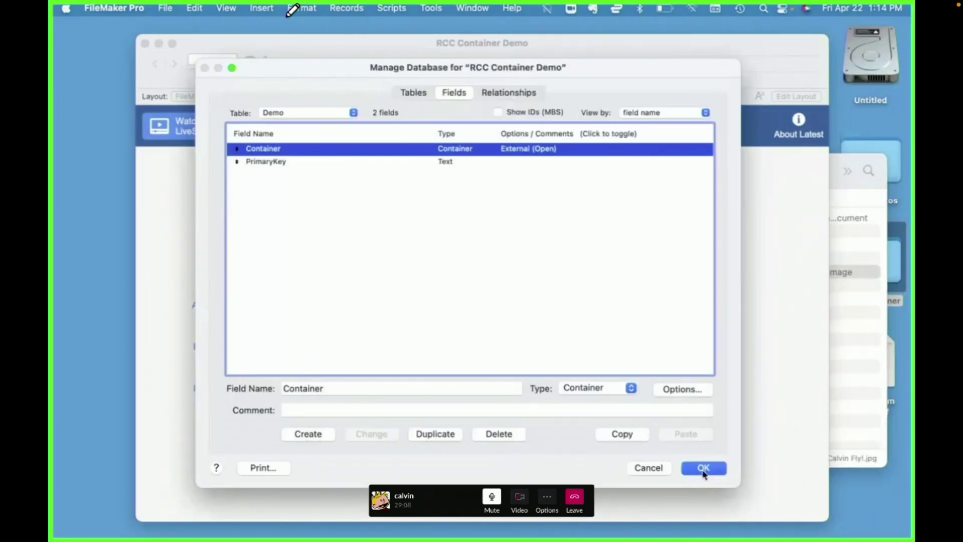
pyautogui.click(707, 469)
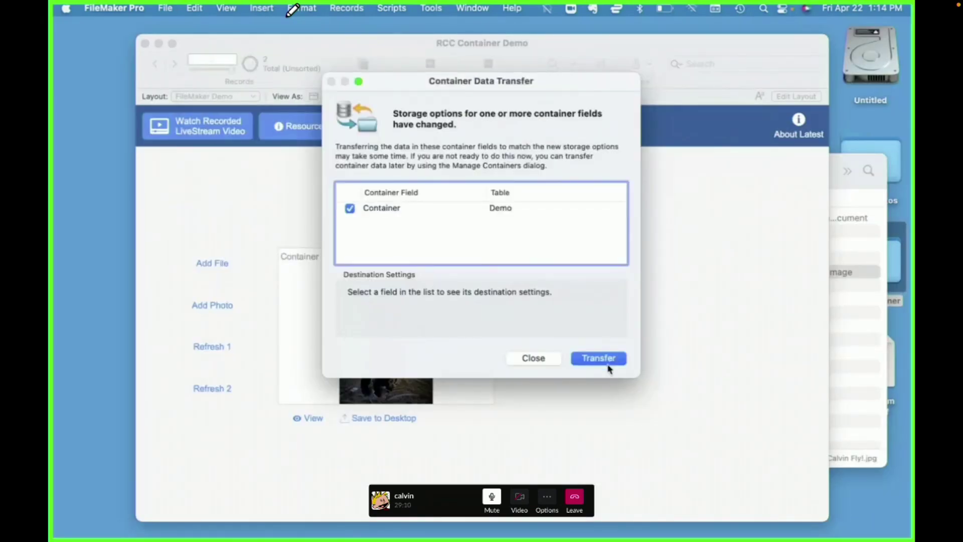
pyautogui.click(608, 361)
pyautogui.click(613, 269)
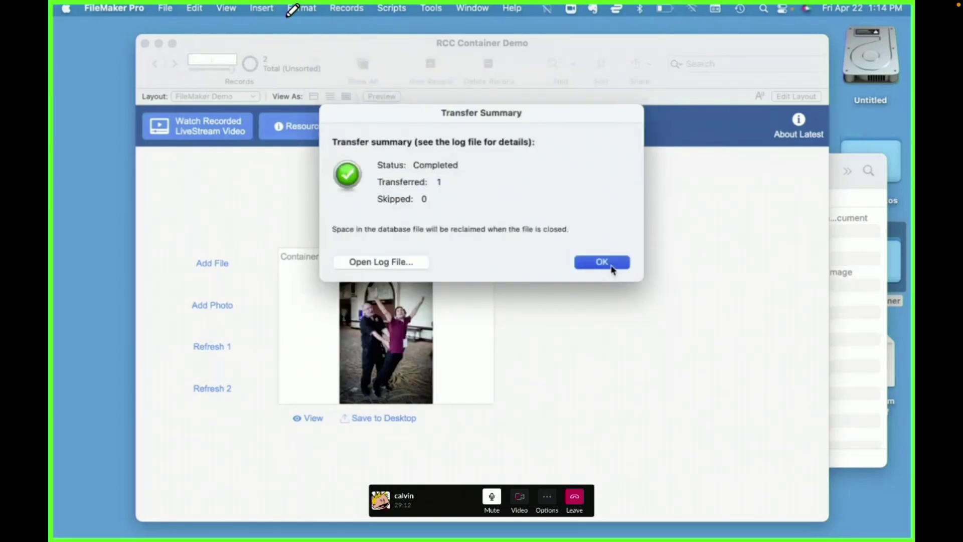
# - Switch to Finder, select the JPEG image inside REC0001, and preview it with Quick Look before closing the preview
pyautogui.click(867, 357)
pyautogui.click(472, 273)
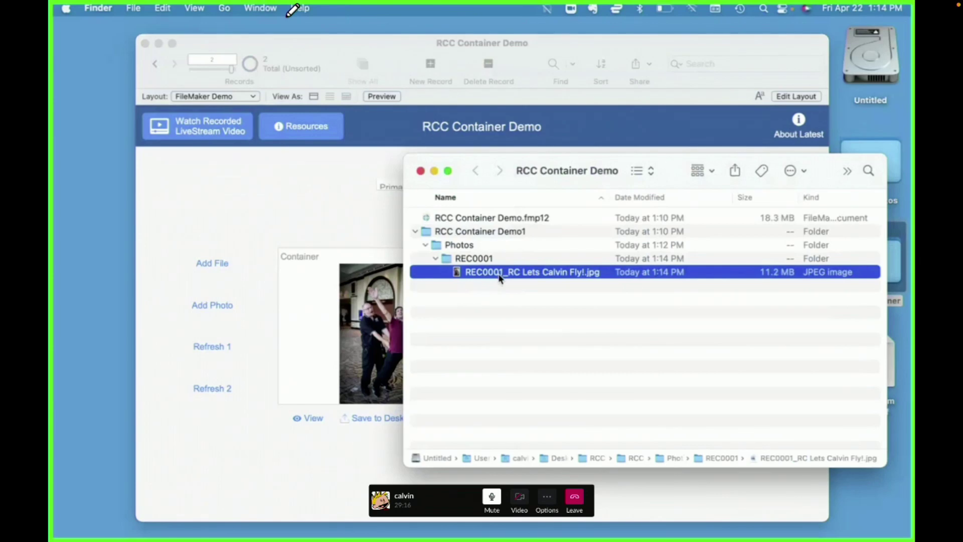
pyautogui.press('space')
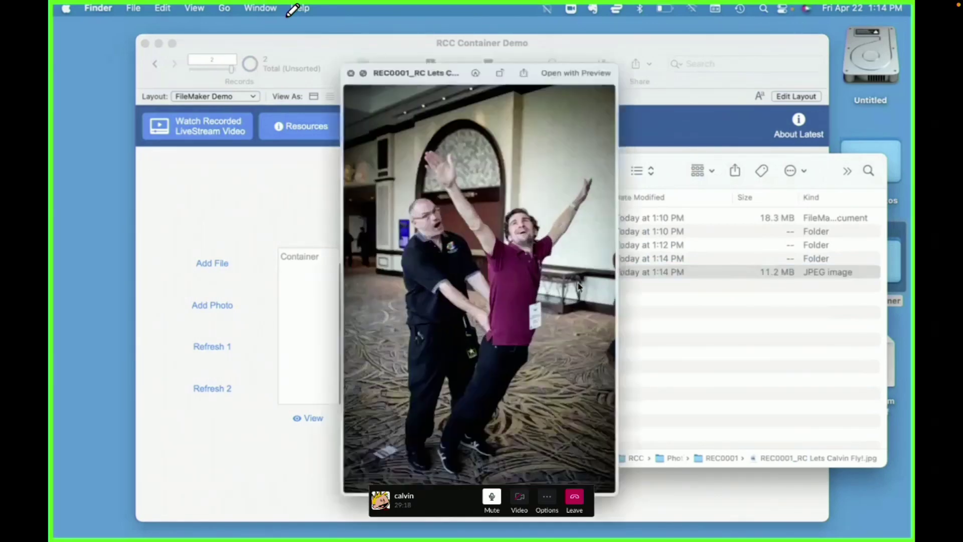
pyautogui.press('space')
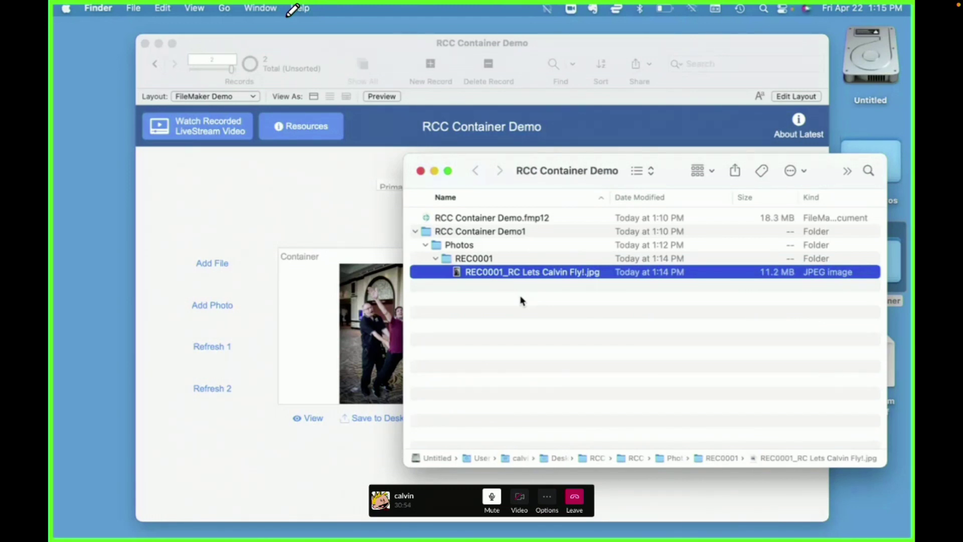
# - Collapse the REC0001, Photos and RCC Container Demo1 folders back to the top level in Finder
pyautogui.press('Left')
pyautogui.press('Left')
pyautogui.press('Left')
pyautogui.press('Left')
pyautogui.press('Left')
pyautogui.press('Left')
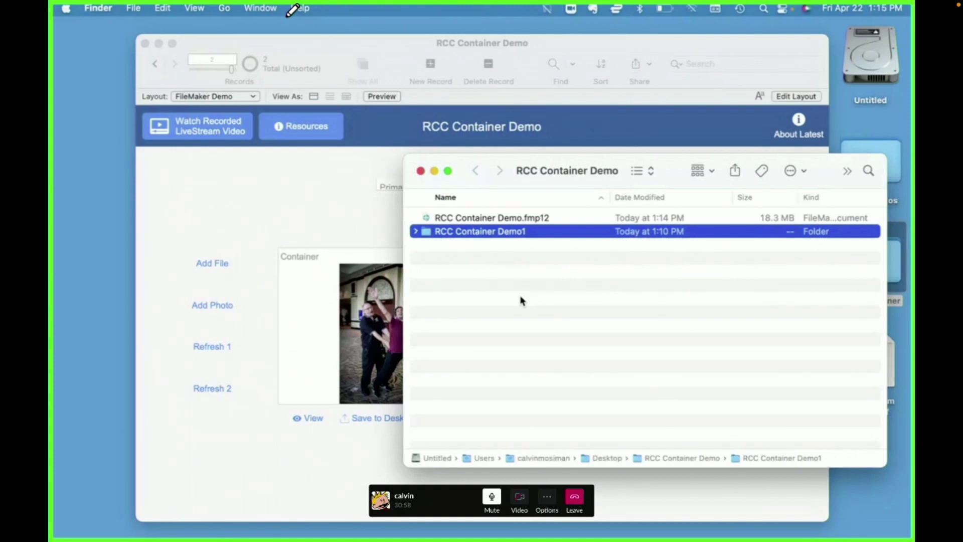
# - Switch back to FileMaker Pro and move the RCC Container Demo window slightly up and to the left
pyautogui.click(362, 228)
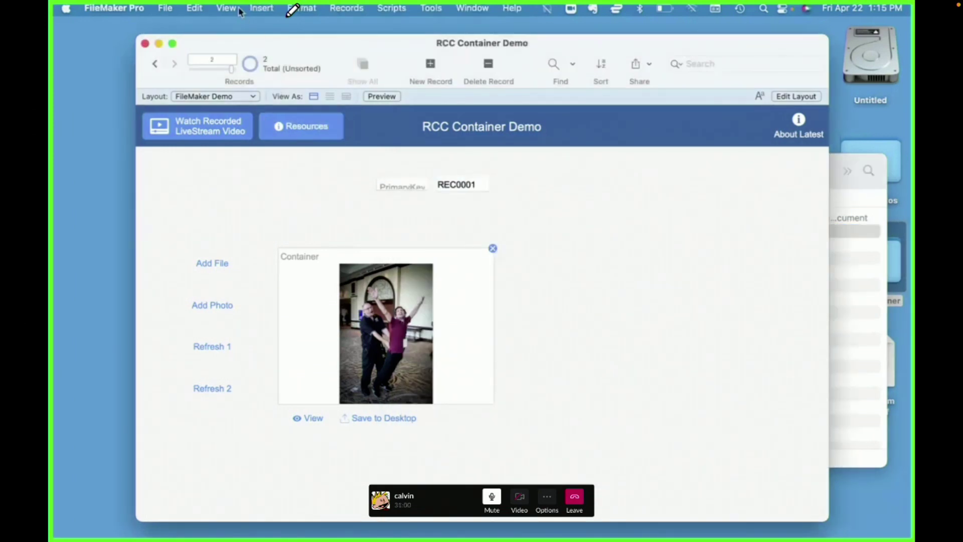
pyautogui.moveTo(249, 44); pyautogui.dragTo(218, 32)
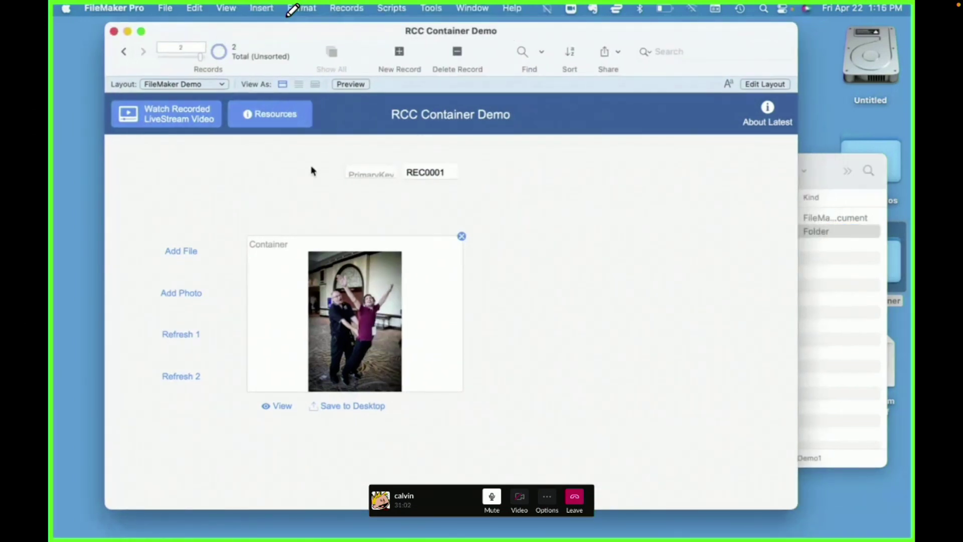
pyautogui.click(166, 8)
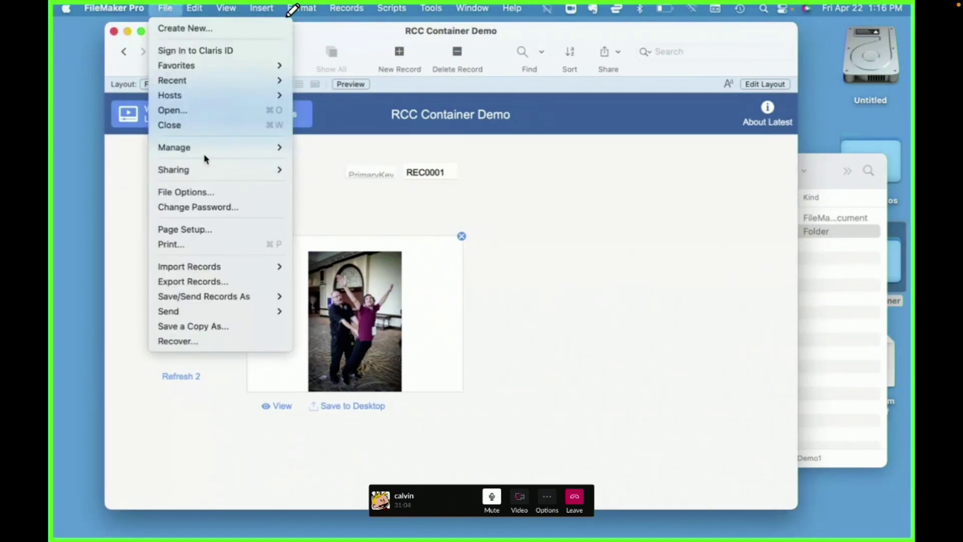
pyautogui.click(171, 7)
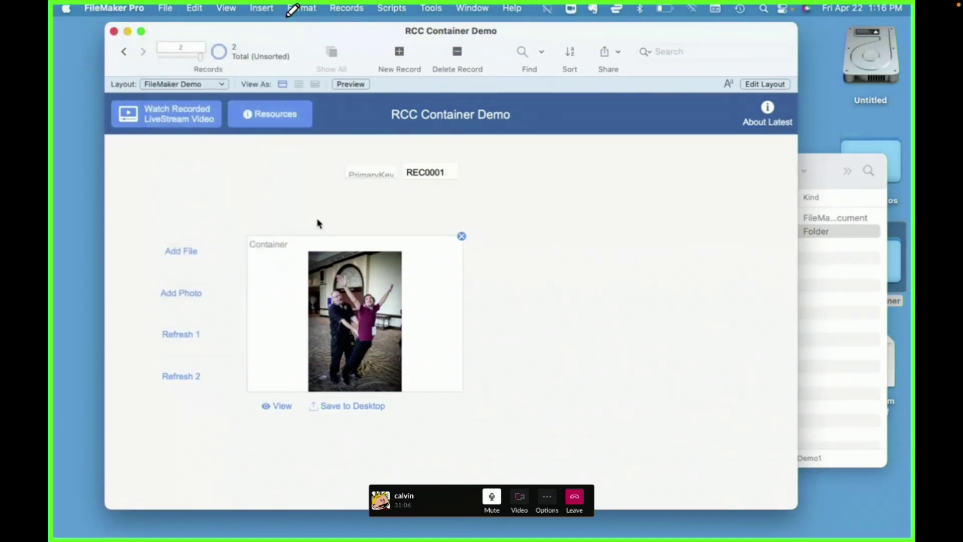
# - Reopen the Container field's storage options and check its open storage path and the available external storage base locations
pyautogui.press('super+shift+d')
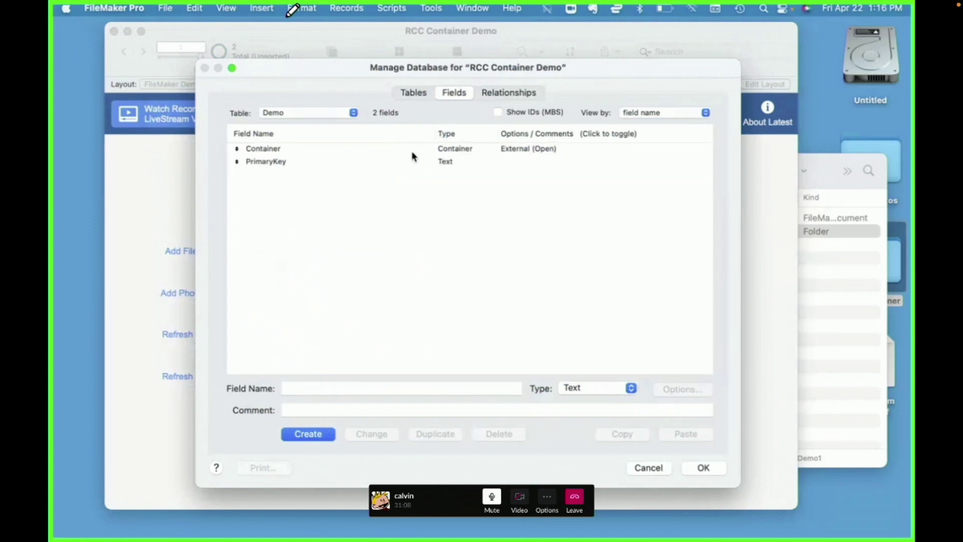
pyautogui.doubleClick(413, 150)
pyautogui.click(605, 338)
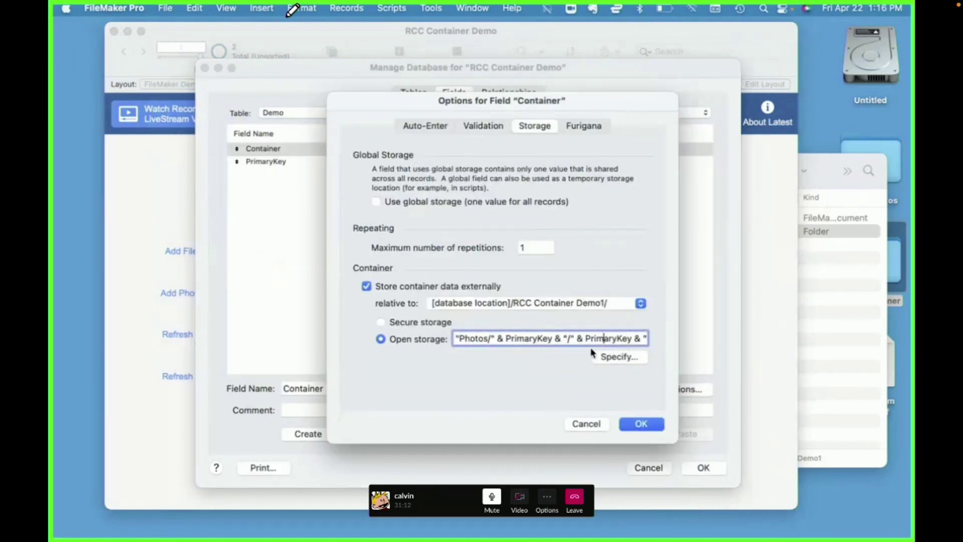
pyautogui.click(488, 306)
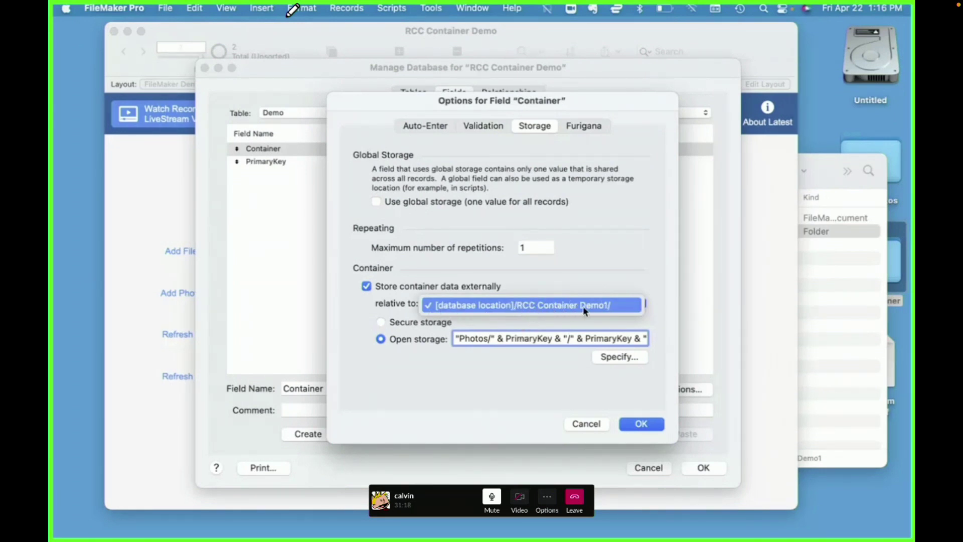
pyautogui.click(647, 420)
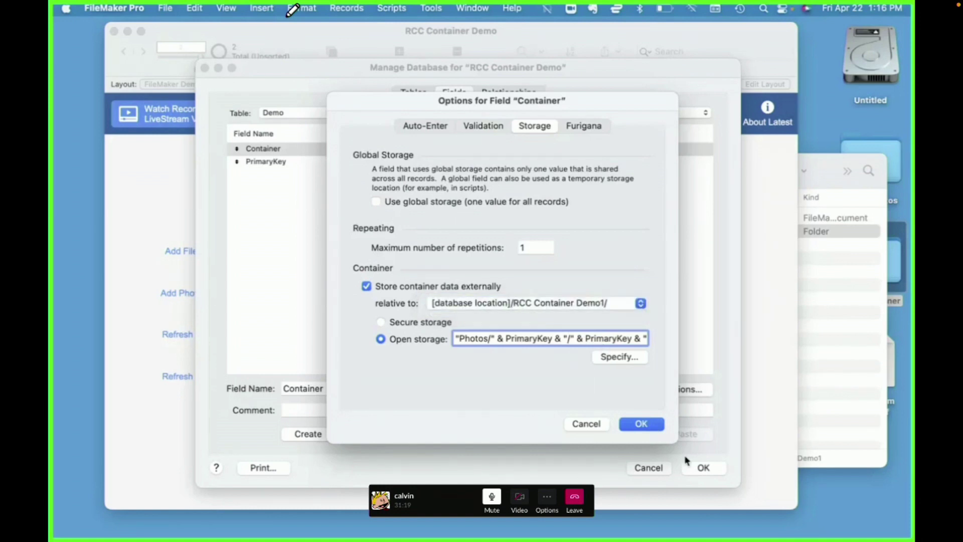
# - Accept the Container field's storage options, save and close the database definition, and switch to Finder
pyautogui.click(646, 423)
pyautogui.click(722, 471)
pyautogui.click(817, 365)
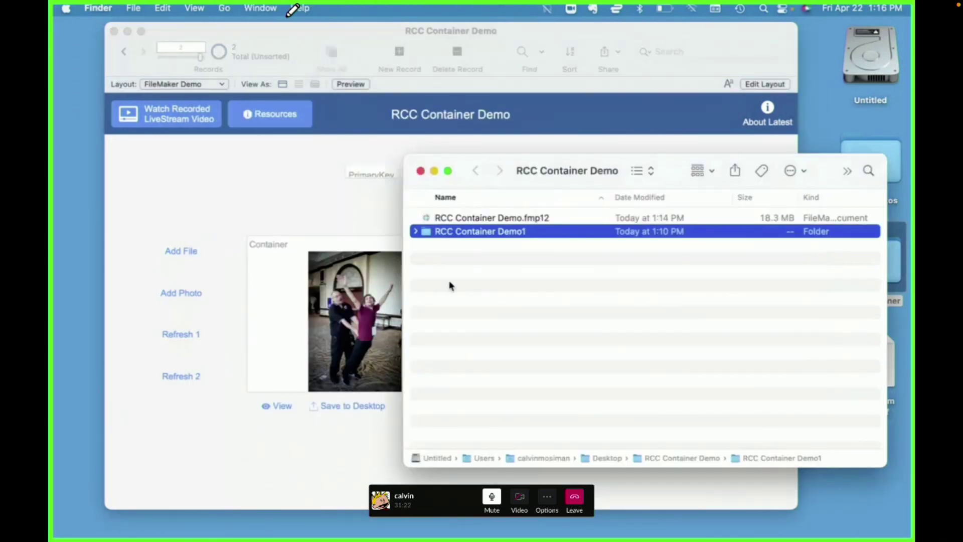
# - Rename the RCC Container Demo1 folder to RCC Containers
pyautogui.press('Return')
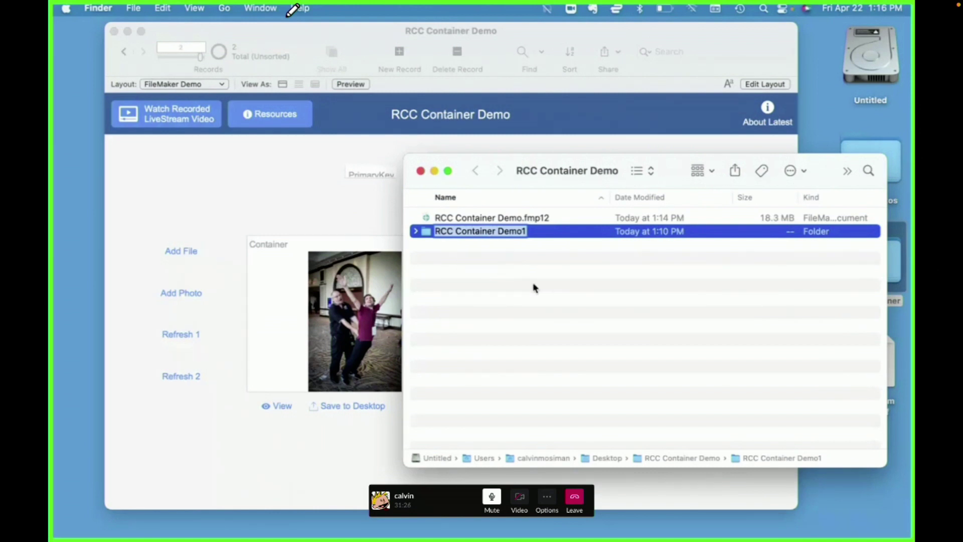
pyautogui.press('Right')
pyautogui.press('BackSpace')
pyautogui.press('BackSpace')
pyautogui.press('BackSpace')
pyautogui.press('BackSpace')
pyautogui.press('BackSpace')
pyautogui.press('BackSpace')
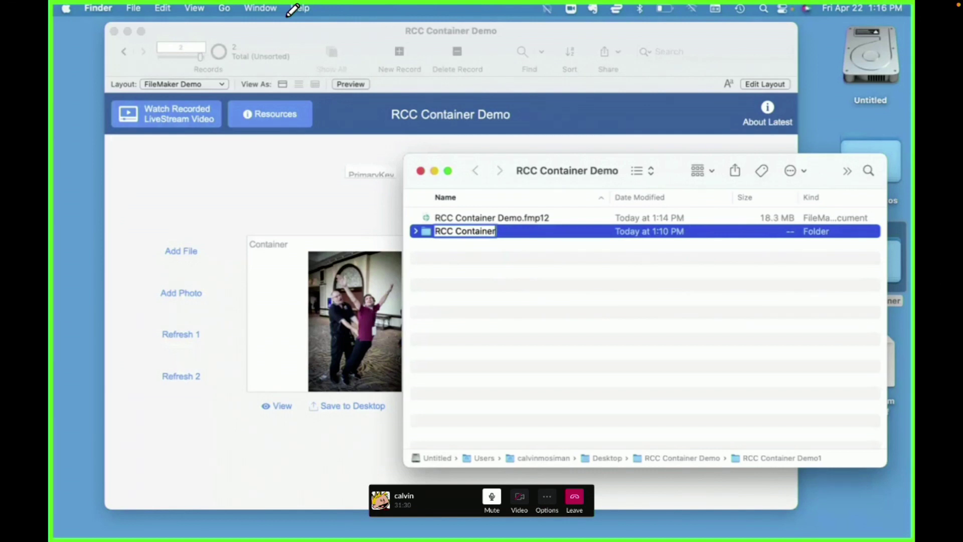
pyautogui.write('s')
pyautogui.press('Return')
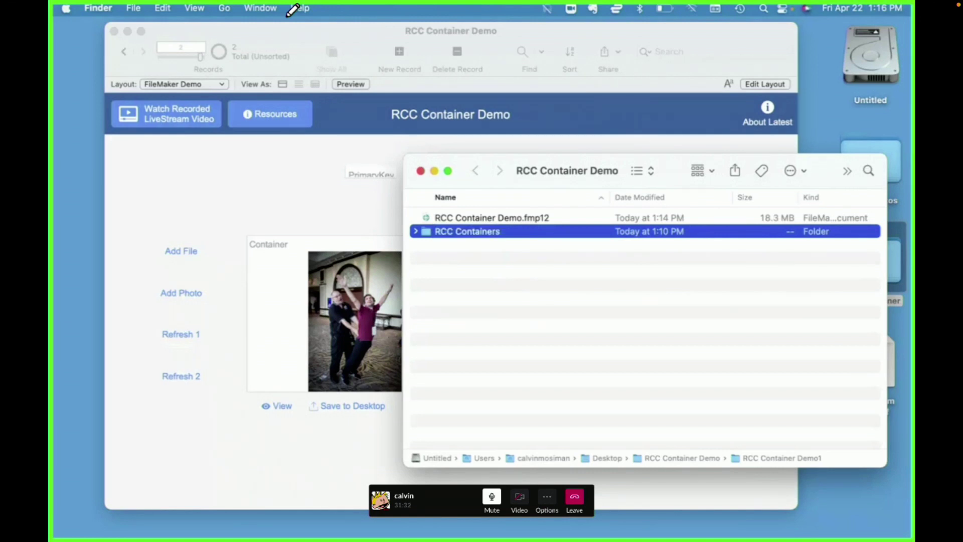
# - Rename the container folder to All My Containers and deselect it
pyautogui.press('Return')
pyautogui.hotkey('shift', 'Right')
pyautogui.hotkey('shift', 'Right')
pyautogui.hotkey('shift', 'Right')
pyautogui.hotkey('shift', 'Right')
pyautogui.write('All My')
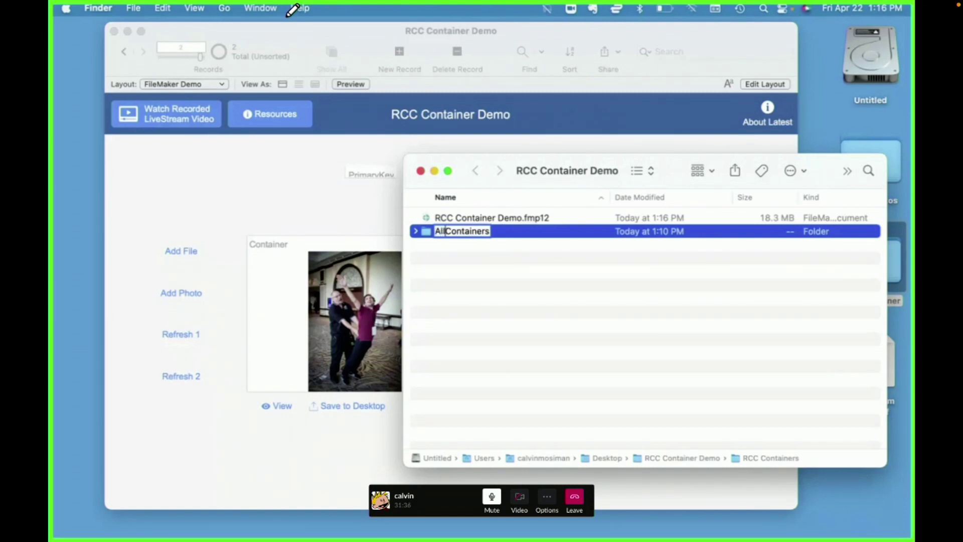
pyautogui.press('super+a')
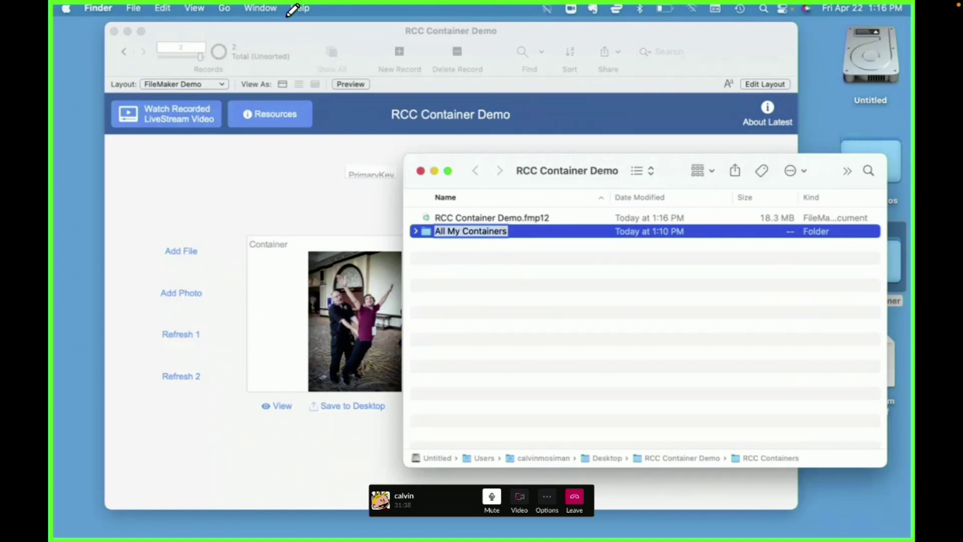
pyautogui.press('Return')
pyautogui.click(631, 369)
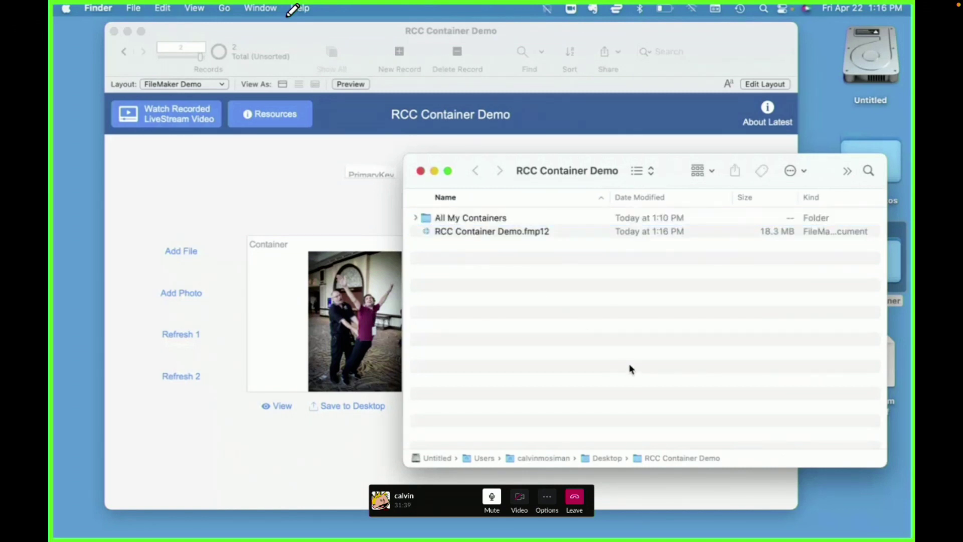
# - Switch to FileMaker Pro, enlarge the RCC Container Demo window slightly, and flip between the records to reload the Container field
pyautogui.click(312, 170)
pyautogui.moveTo(792, 507); pyautogui.dragTo(824, 522)
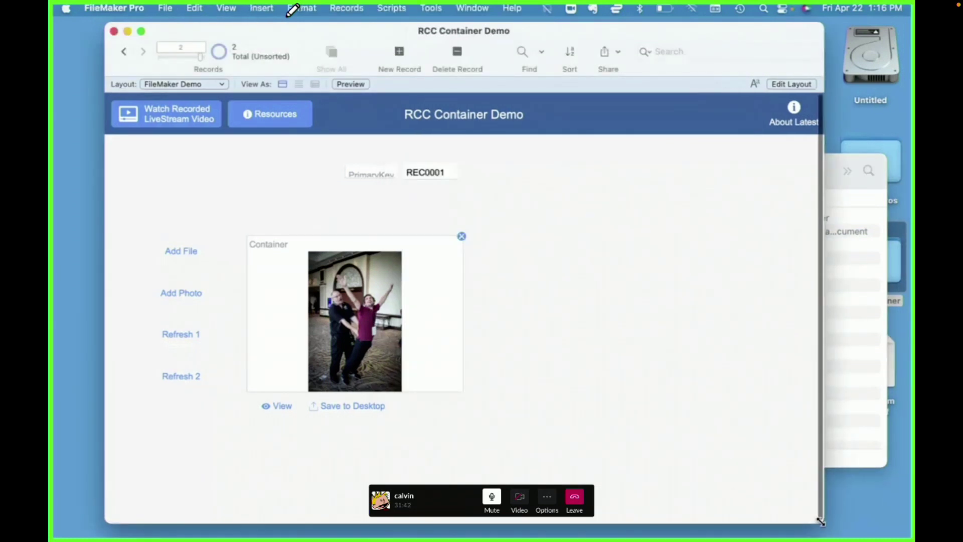
pyautogui.click(123, 53)
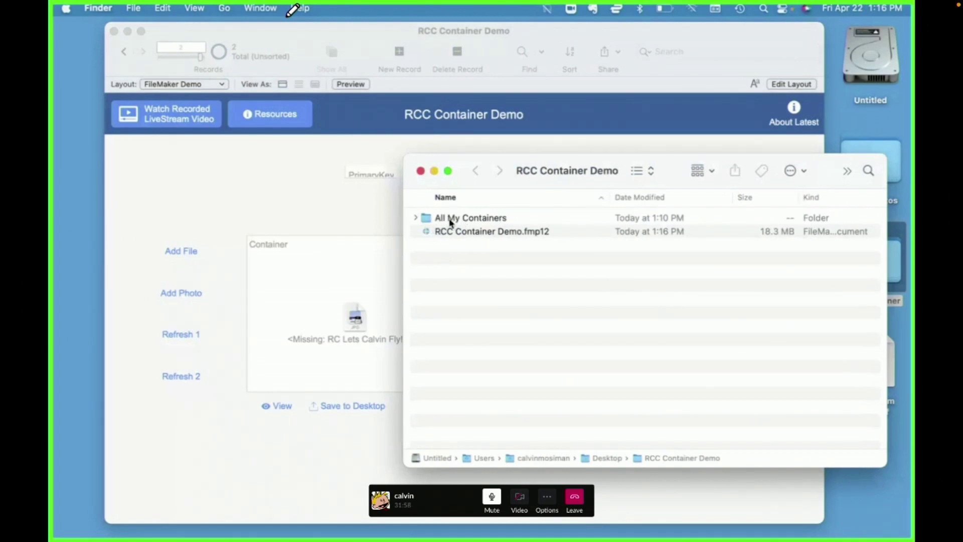
# - Compare record REC0001's Container field with the All My Containers folder in Finder, and return to FileMaker Pro
pyautogui.click(296, 208)
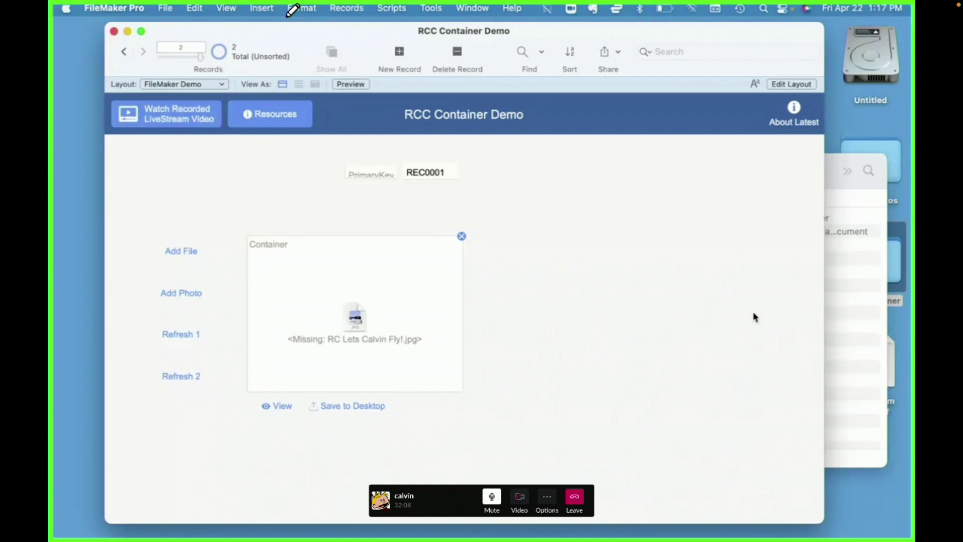
pyautogui.click(860, 301)
pyautogui.click(453, 219)
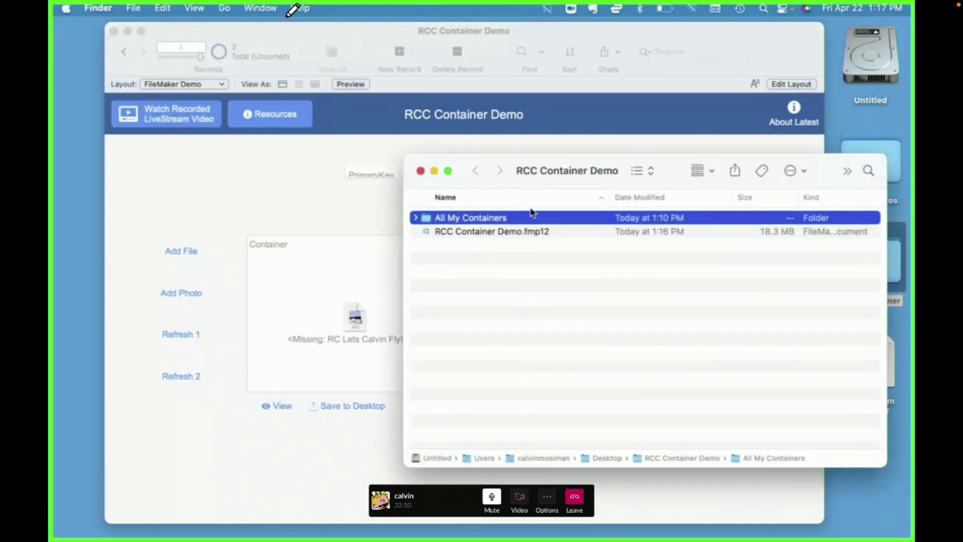
pyautogui.click(297, 232)
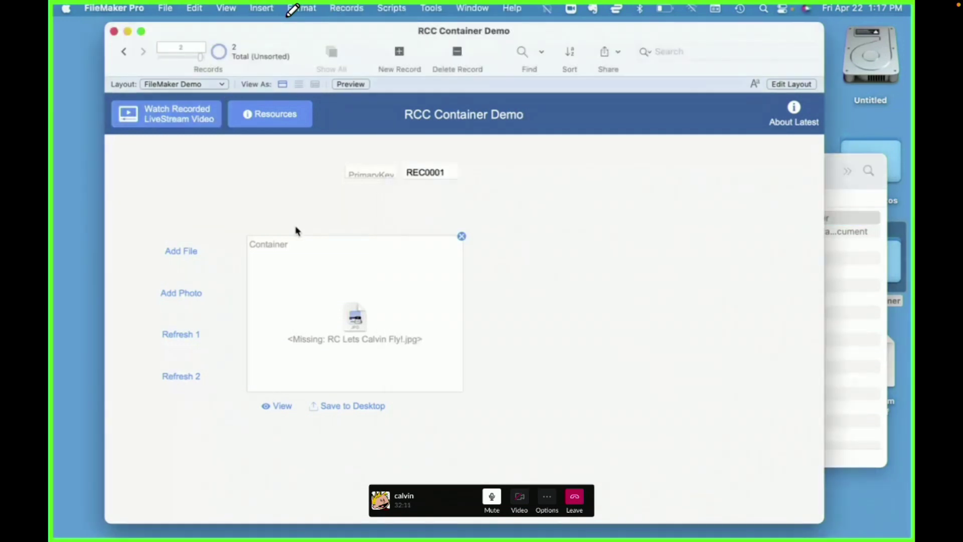
# - Edit the database's container base directory to All My Containers/ and save the container settings
pyautogui.click(171, 11)
pyautogui.moveTo(208, 149)
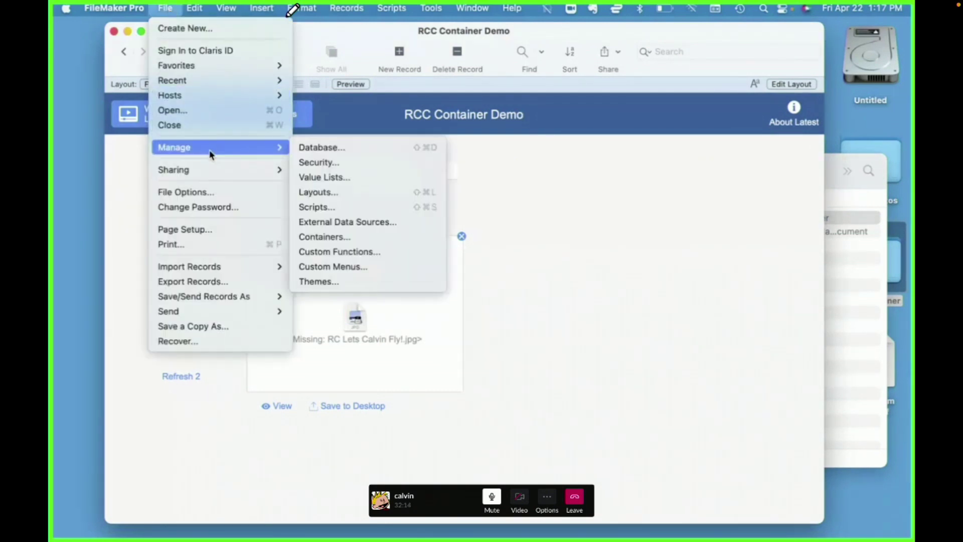
pyautogui.click(378, 241)
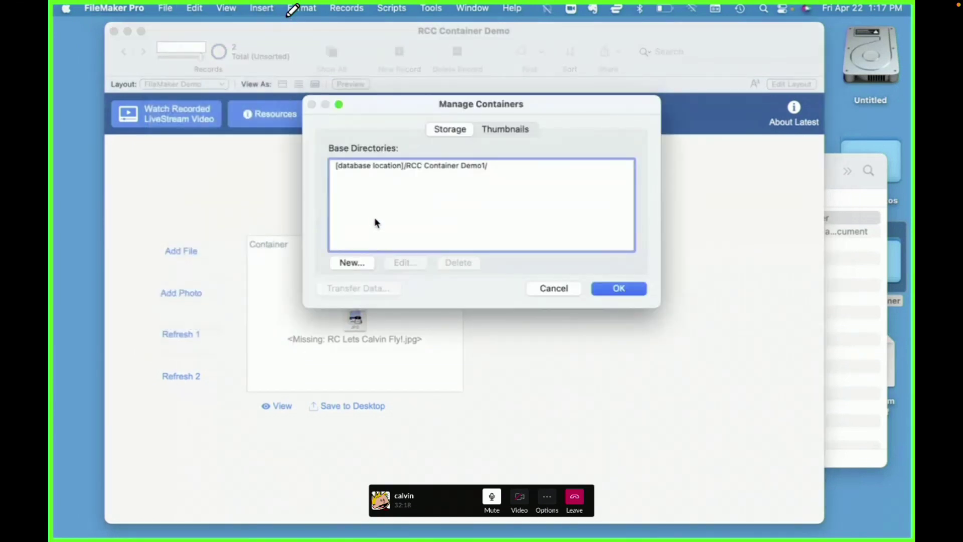
pyautogui.click(392, 168)
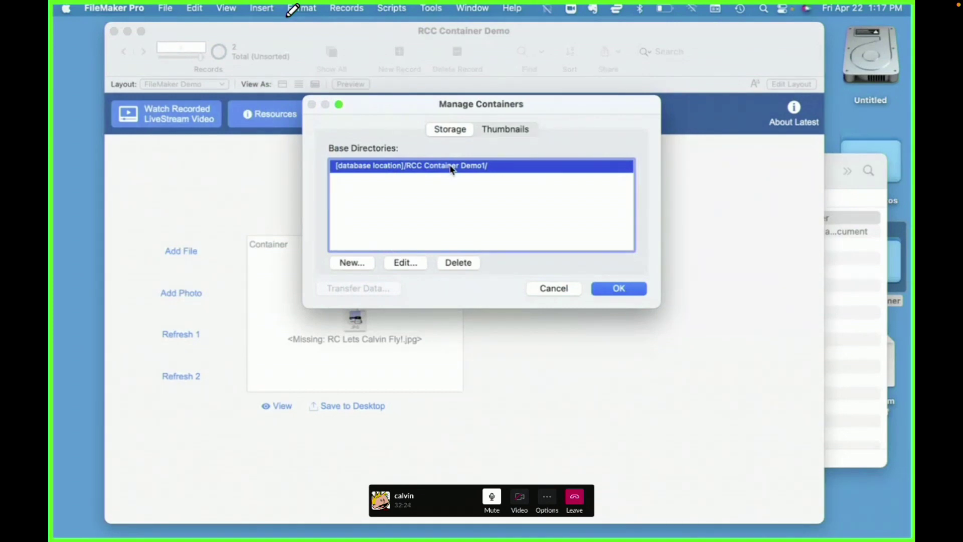
pyautogui.doubleClick(451, 169)
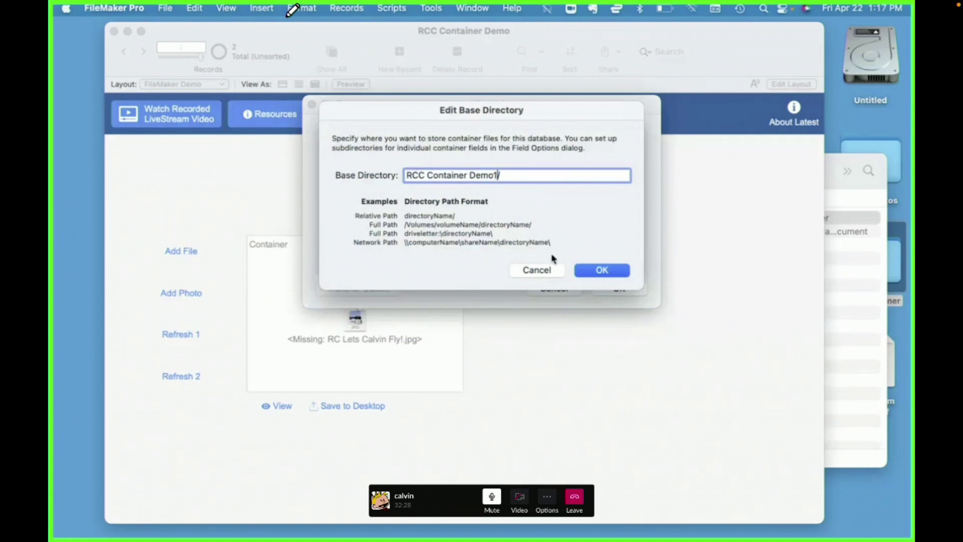
pyautogui.write('All My Containers/')
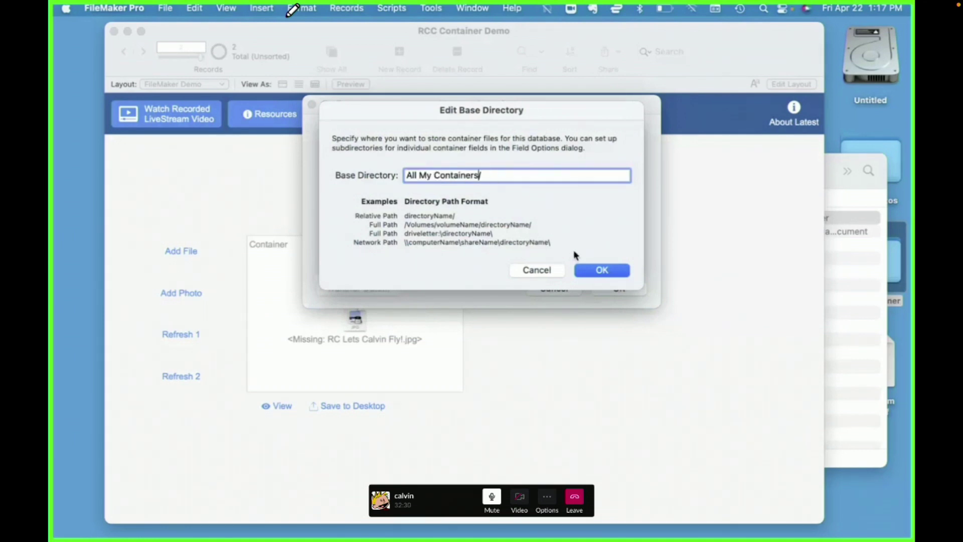
pyautogui.click(609, 271)
pyautogui.click(622, 288)
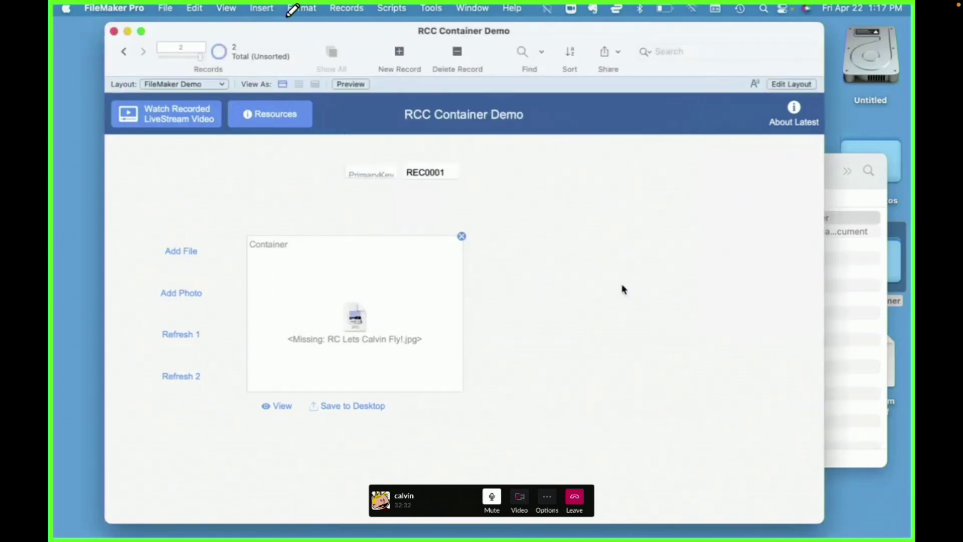
# - Try to edit the All My Containers/ base directory again, and close the container settings
pyautogui.click(166, 9)
pyautogui.moveTo(200, 148)
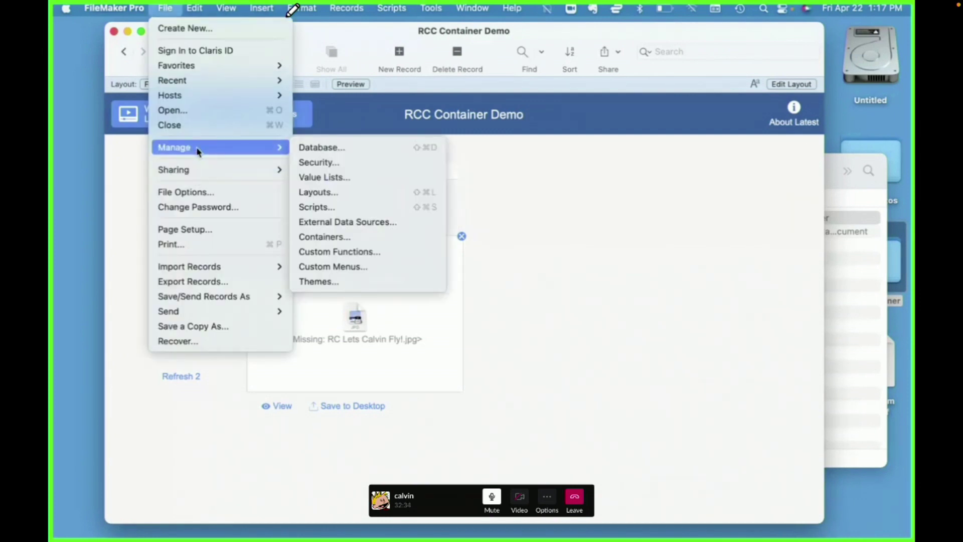
pyautogui.click(335, 243)
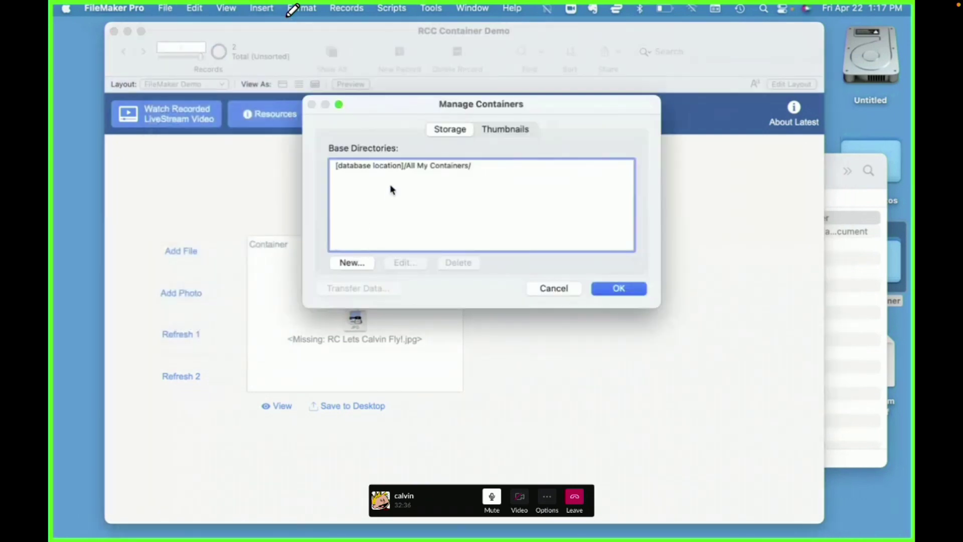
pyautogui.doubleClick(416, 166)
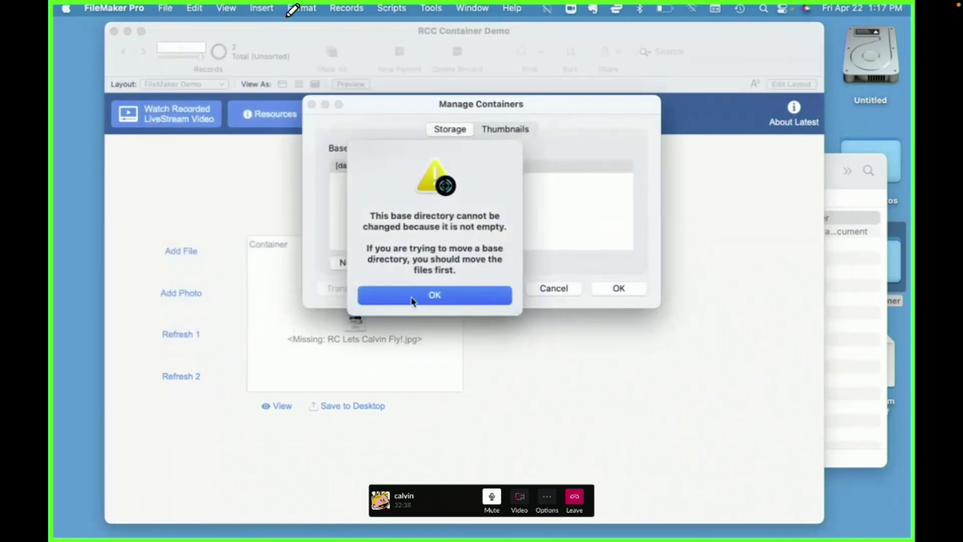
pyautogui.moveTo(524, 160); pyautogui.dragTo(512, 146)
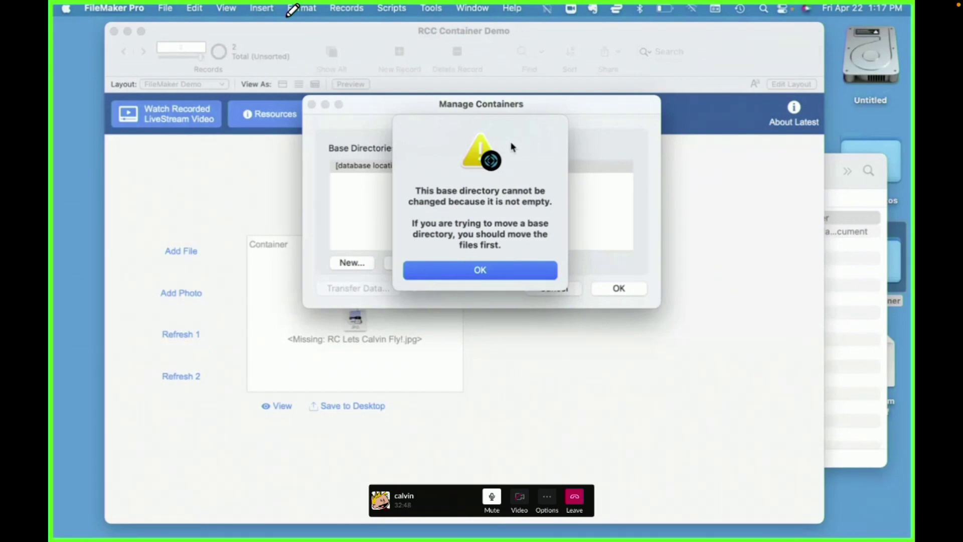
pyautogui.click(489, 280)
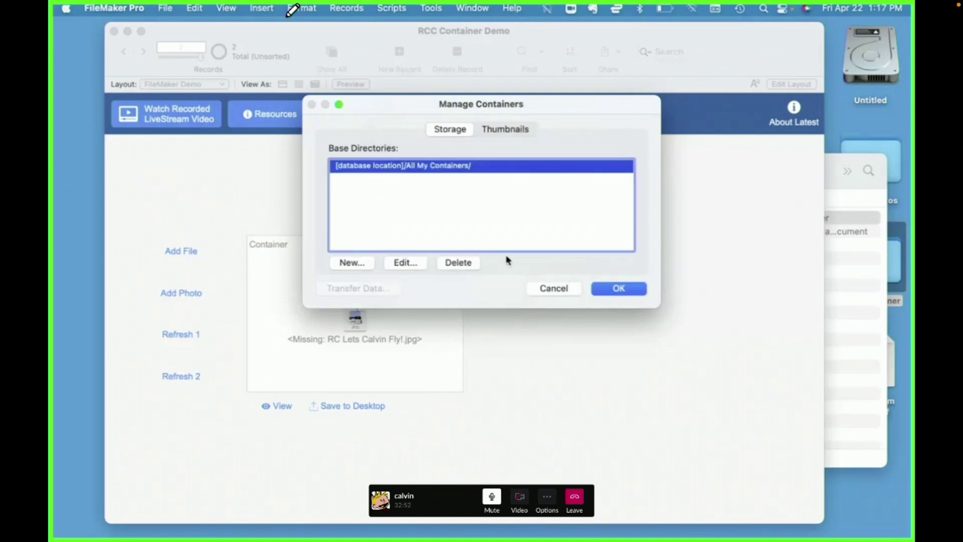
pyautogui.click(621, 288)
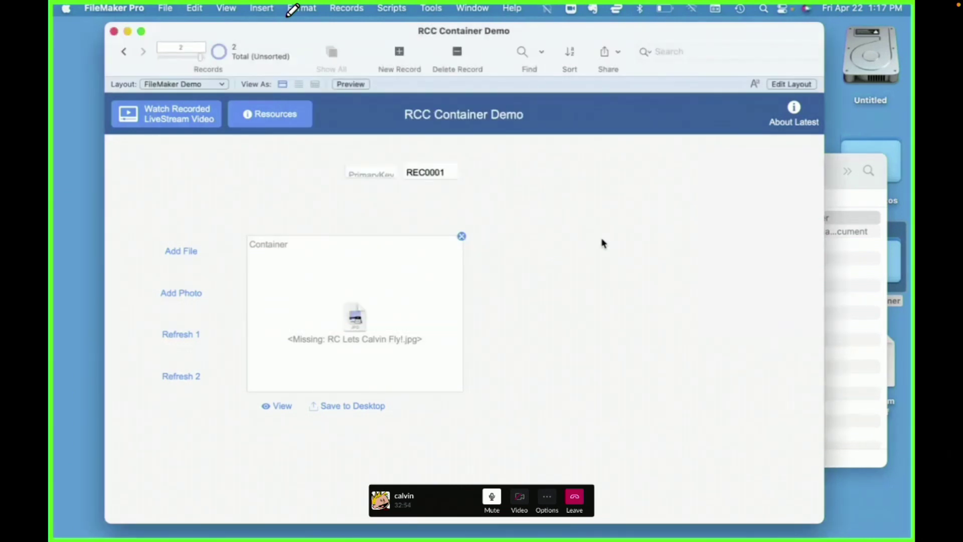
# - Flip between the records to check REC0001's photo, compare it with the All My Containers folder in Finder, and return to FileMaker Pro
pyautogui.click(123, 59)
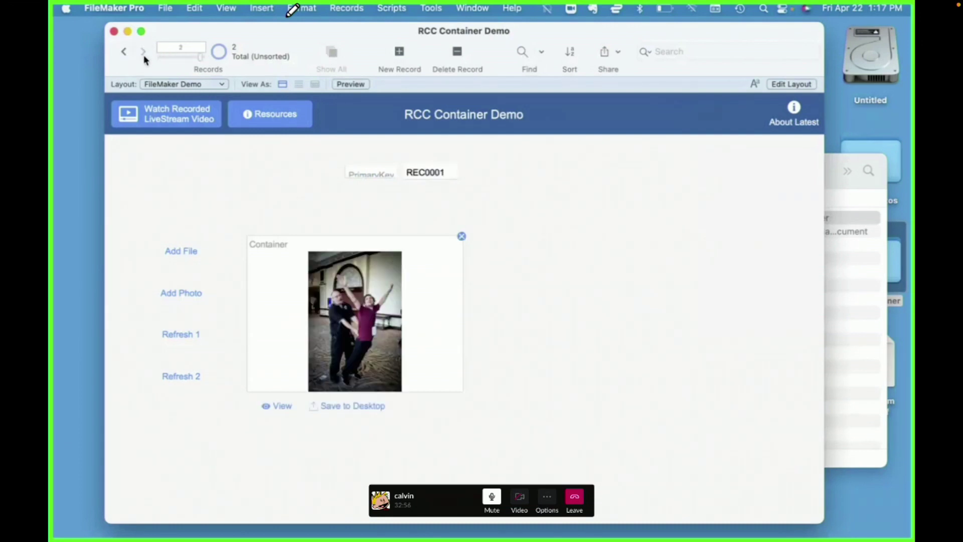
pyautogui.click(871, 286)
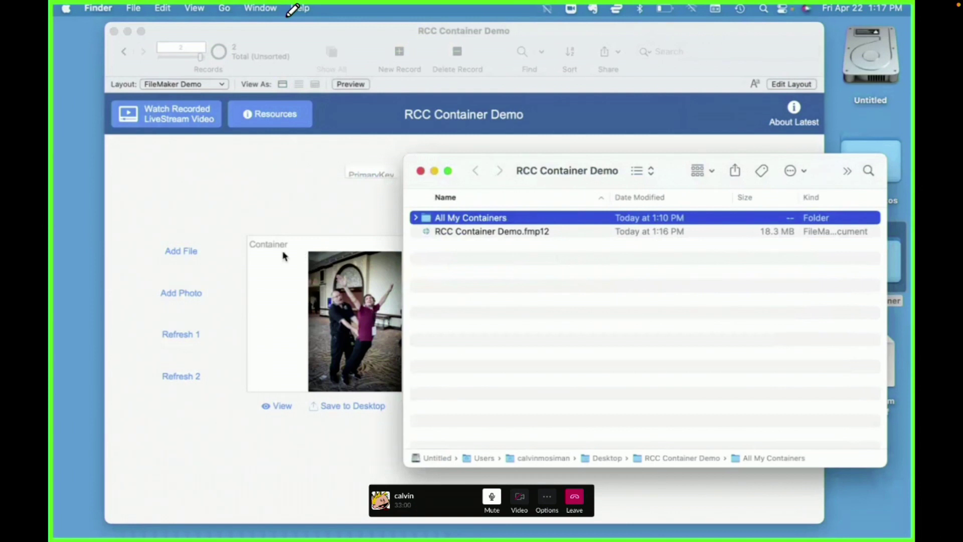
pyautogui.click(241, 236)
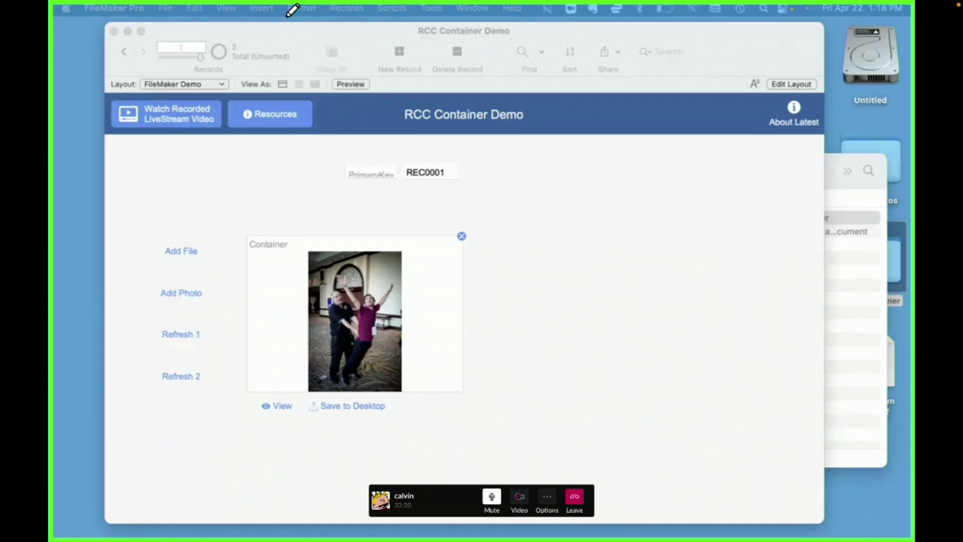
pyautogui.click(655, 323)
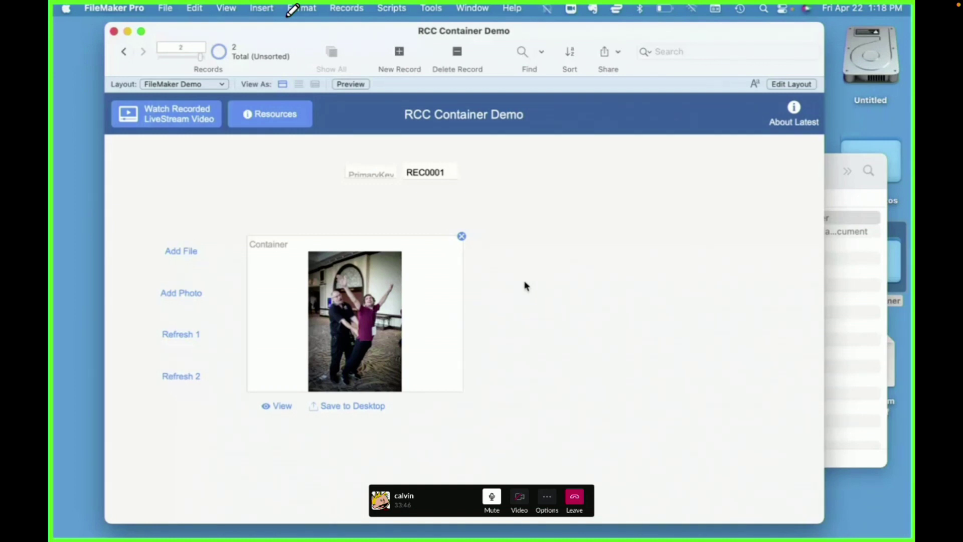
pyautogui.click(859, 295)
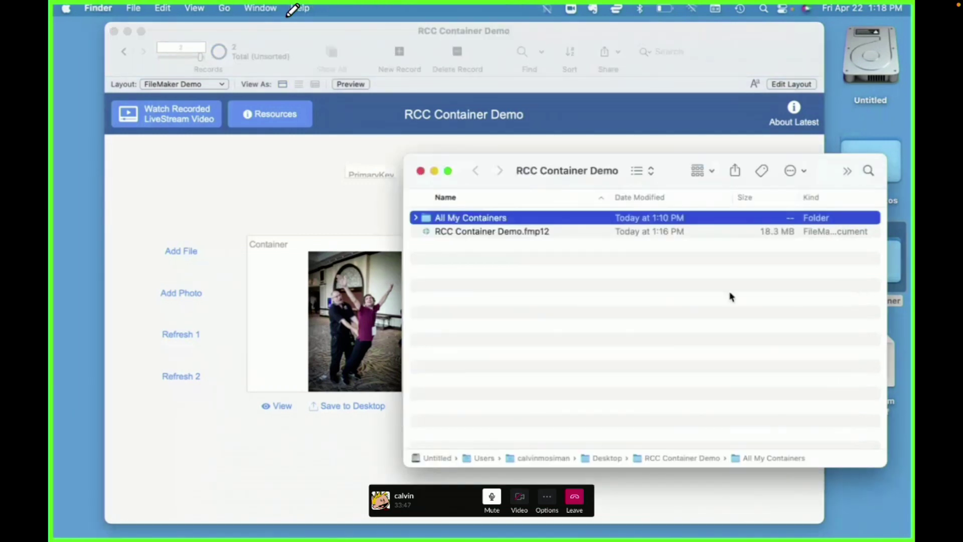
pyautogui.click(310, 212)
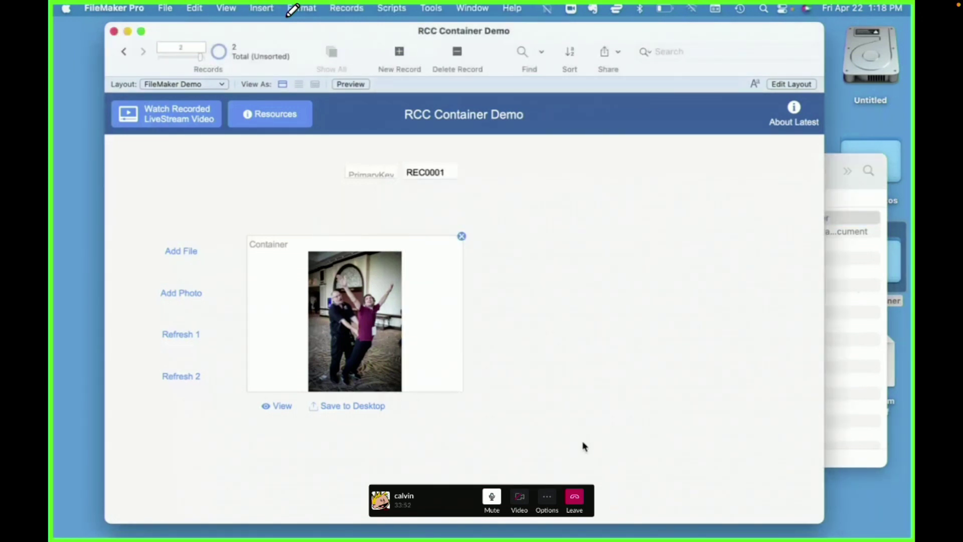
# - Enter Layout mode and examine the Container field's data formatting and its image and interactive content optimization options
pyautogui.press('super+l')
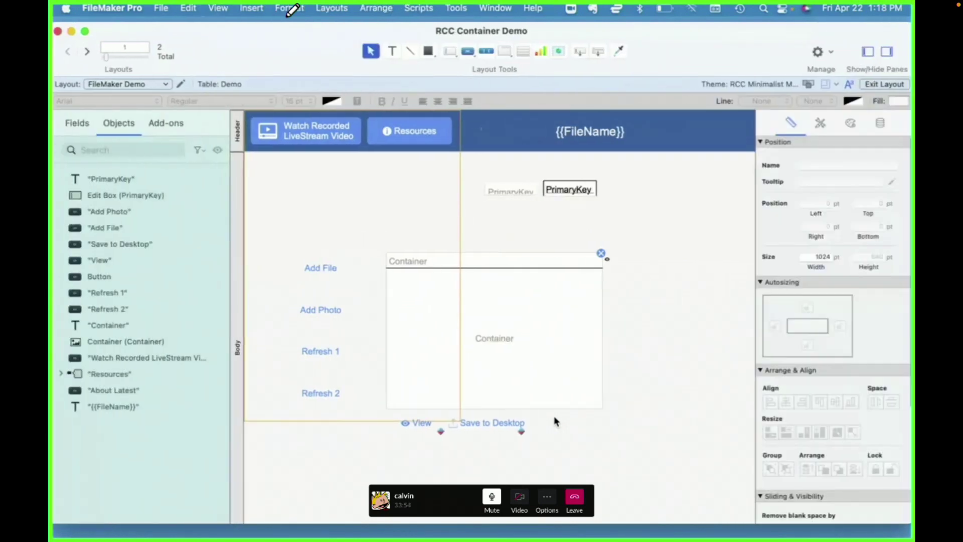
pyautogui.hscroll(3, 652, 416)
pyautogui.click(427, 351)
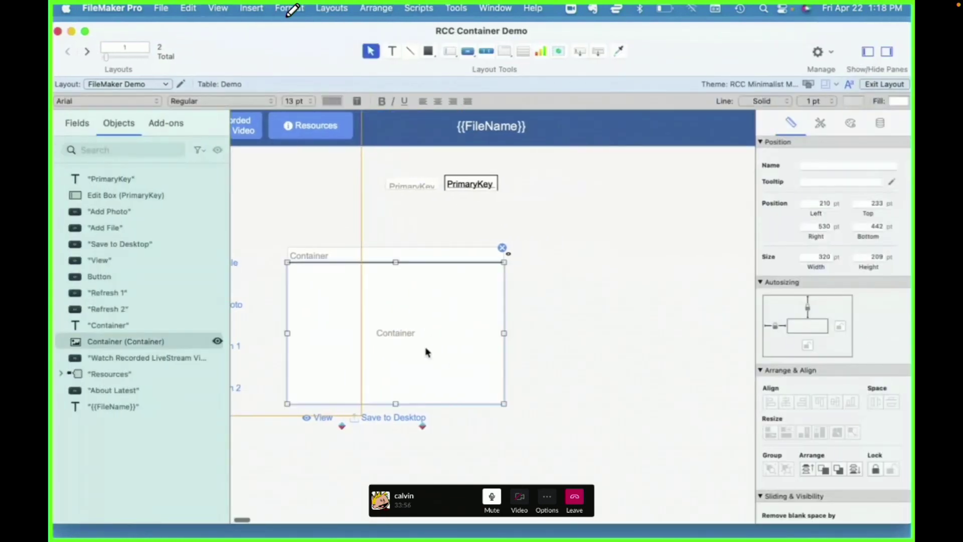
pyautogui.click(880, 125)
pyautogui.scroll(-10, 840, 489)
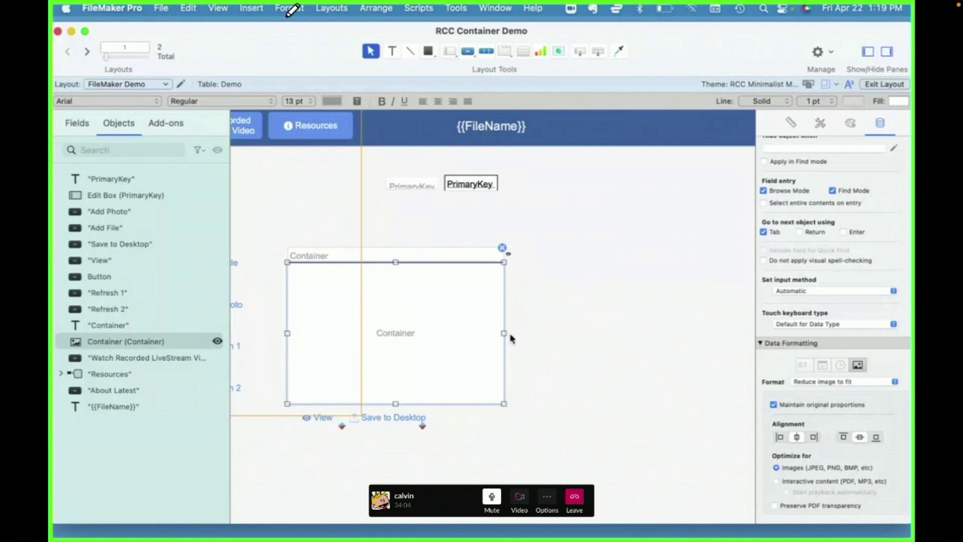
pyautogui.click(549, 377)
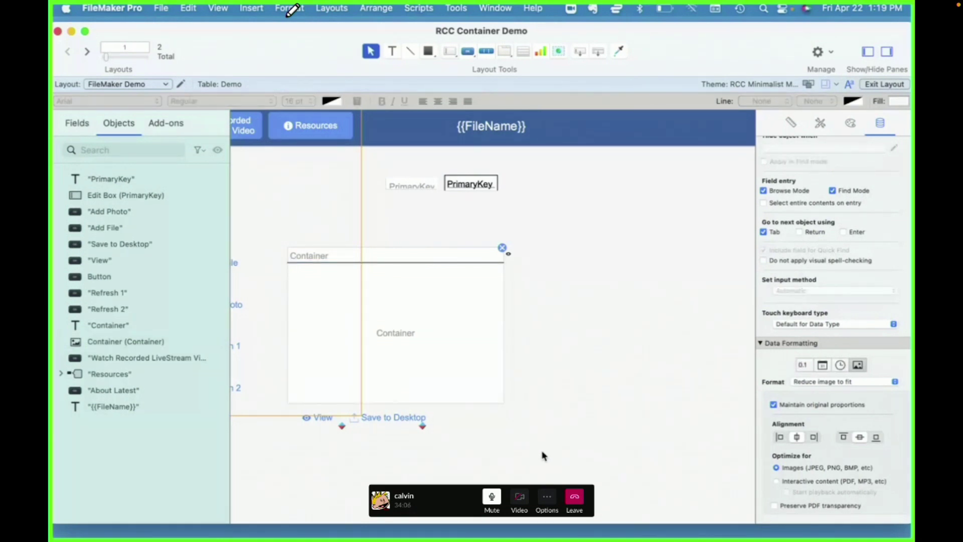